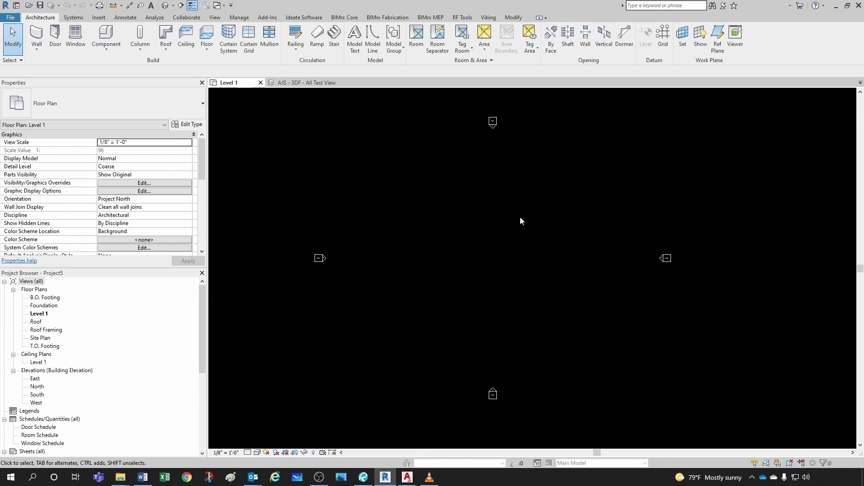
Link the CAD file FloorPlan-Level1.dwg with colors preserved, Auto - Origin to Origin positioning, and placement at Level 1
{"action": "middle_click_drag", "start_coordinate": [539, 216], "coordinate": [529, 218]}
{"action": "left_click", "coordinate": [239, 17]}
{"action": "left_click", "coordinate": [550, 37]}
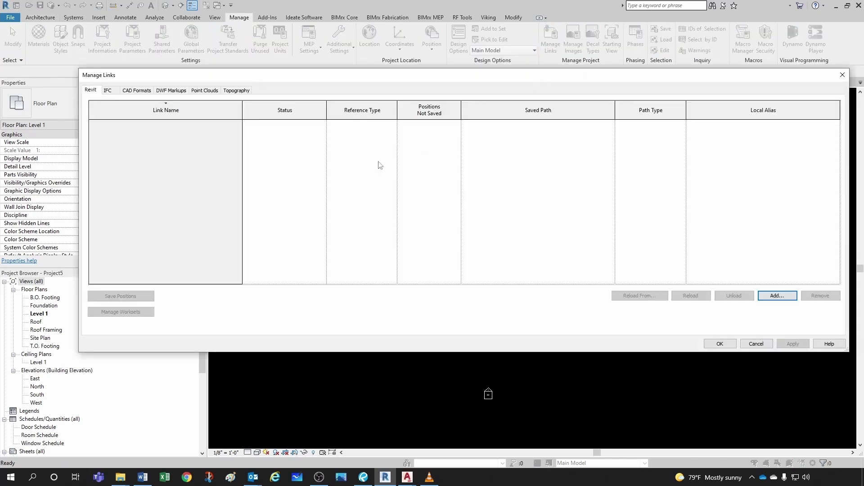
{"action": "left_click", "coordinate": [137, 91]}
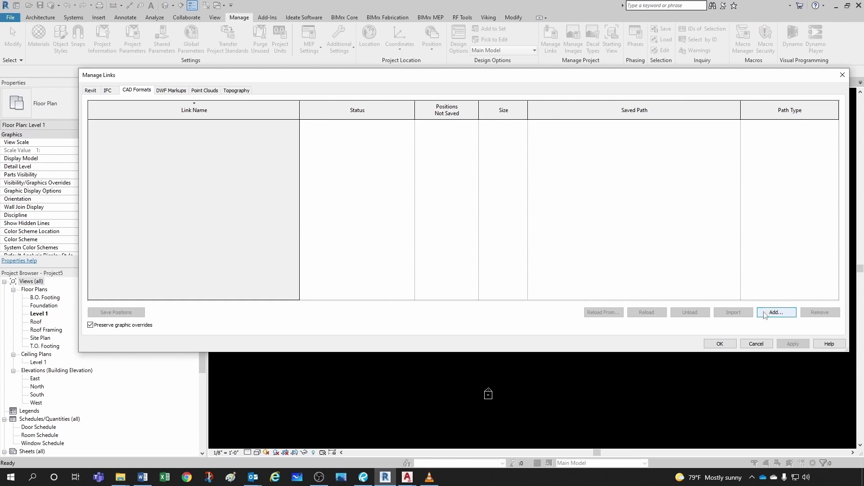
{"action": "left_click", "coordinate": [765, 314]}
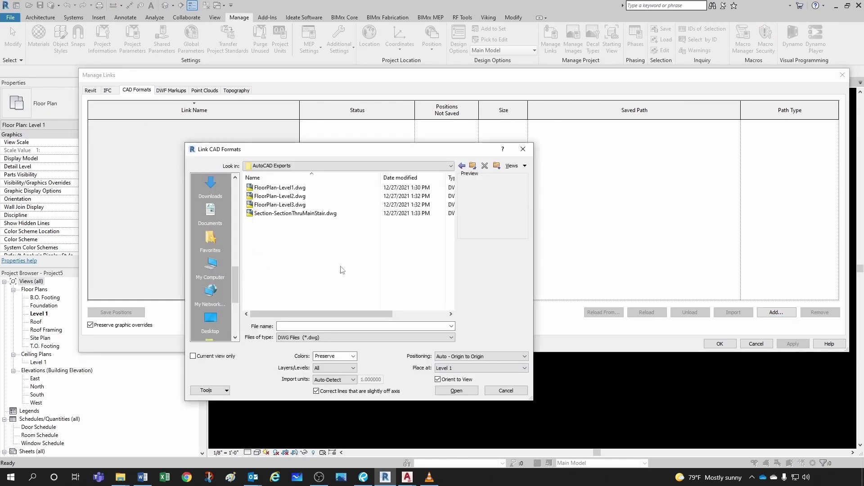
{"action": "left_click", "coordinate": [277, 188]}
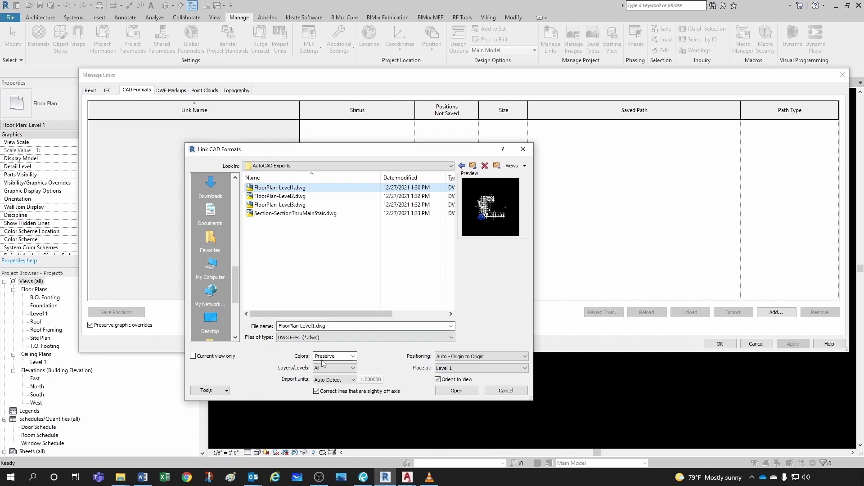
{"action": "left_click", "coordinate": [334, 356]}
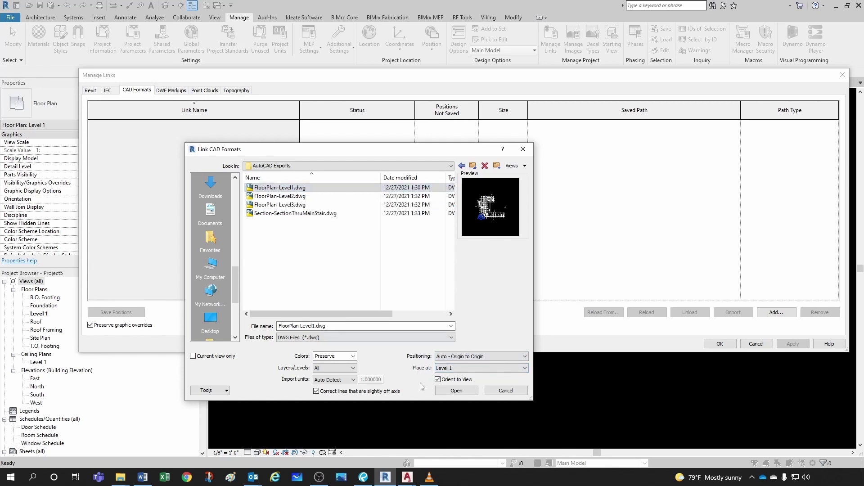
{"action": "left_click", "coordinate": [451, 391]}
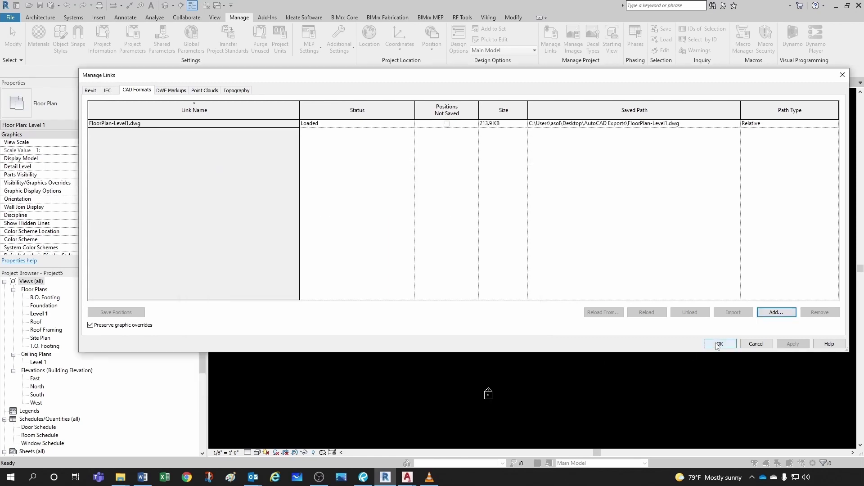
{"action": "left_click", "coordinate": [719, 344]}
{"action": "scroll", "coordinate": [496, 293], "scroll_direction": "down", "scroll_amount": 3}
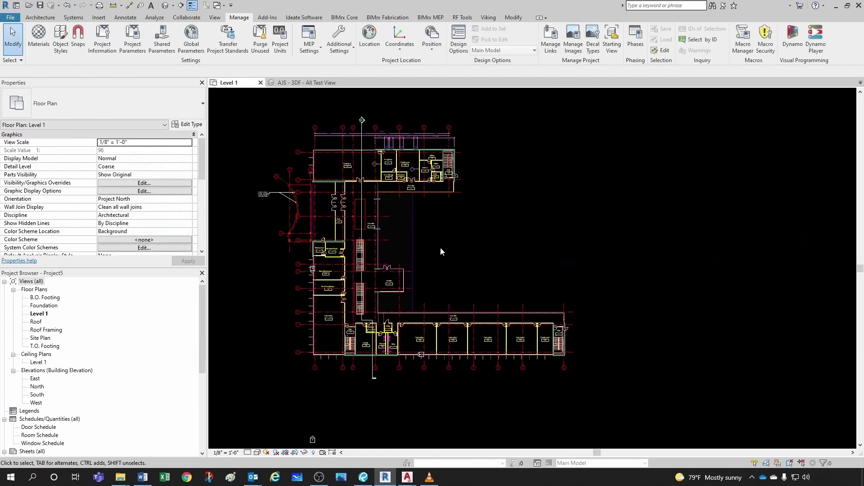
{"action": "left_click", "coordinate": [360, 245]}
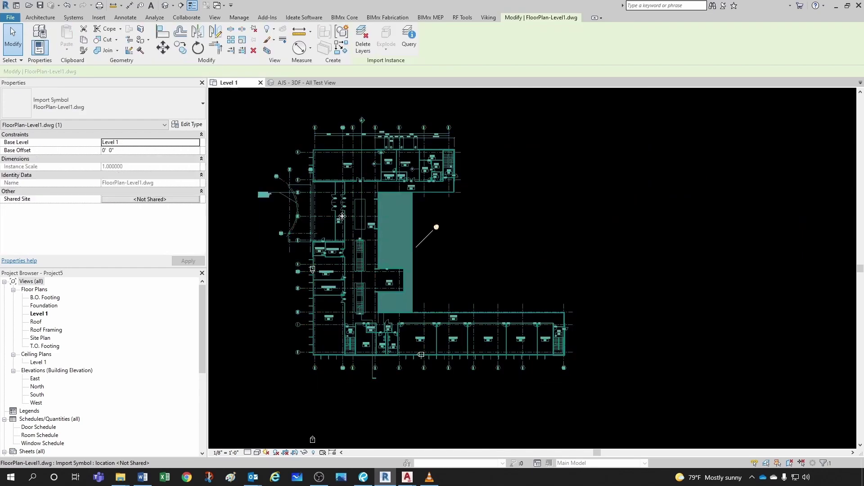
{"action": "left_click", "coordinate": [455, 238]}
Move the East elevation marker off the lower classroom wing to the open area east of the building
{"action": "scroll", "coordinate": [402, 316], "scroll_direction": "up", "scroll_amount": 2}
{"action": "left_click_drag", "start_coordinate": [403, 316], "coordinate": [450, 359]}
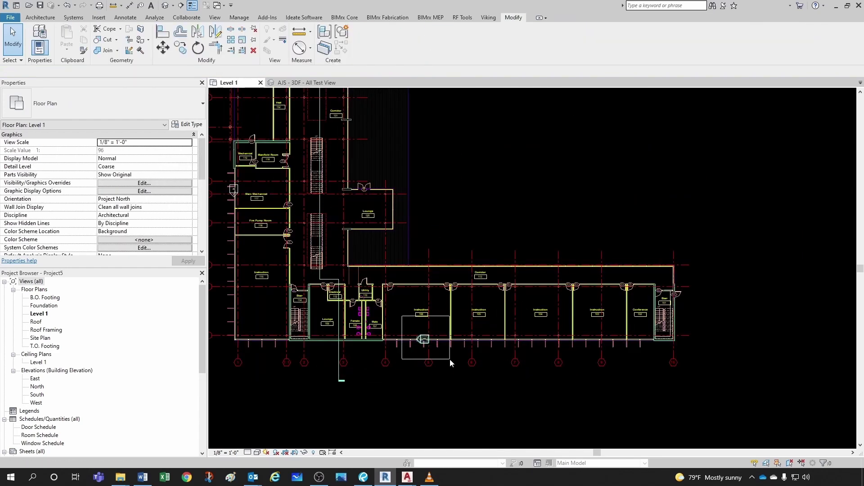
{"action": "key", "text": "v"}
{"action": "left_click", "coordinate": [454, 354]}
{"action": "scroll", "coordinate": [549, 210], "scroll_direction": "down", "scroll_amount": 2}
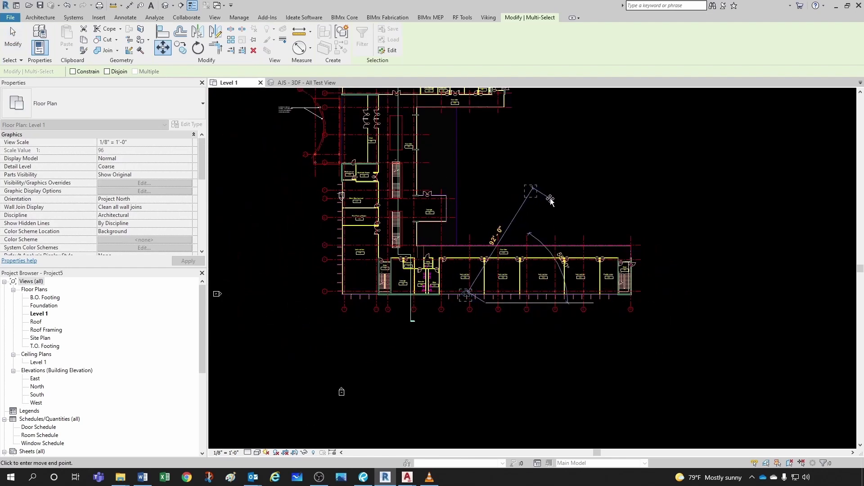
{"action": "left_click", "coordinate": [718, 194]}
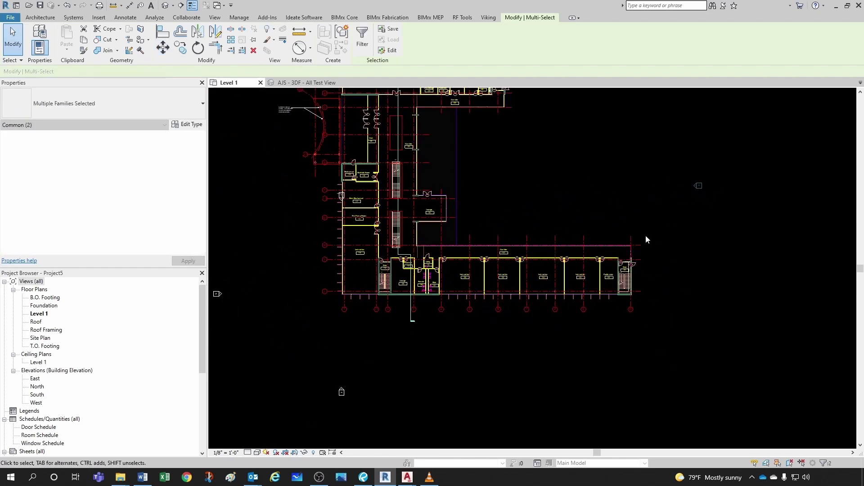
{"action": "key", "text": "Escape"}
Move the North elevation marker from the Main Mechanical room's outer wall to the open area above the building
{"action": "scroll", "coordinate": [468, 257], "scroll_direction": "down", "scroll_amount": 4}
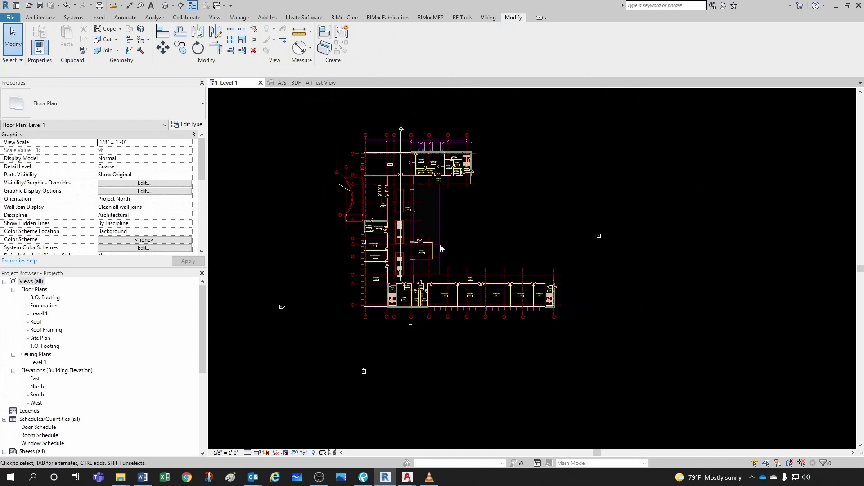
{"action": "scroll", "coordinate": [433, 202], "scroll_direction": "up", "scroll_amount": 1}
{"action": "scroll", "coordinate": [316, 247], "scroll_direction": "up", "scroll_amount": 3}
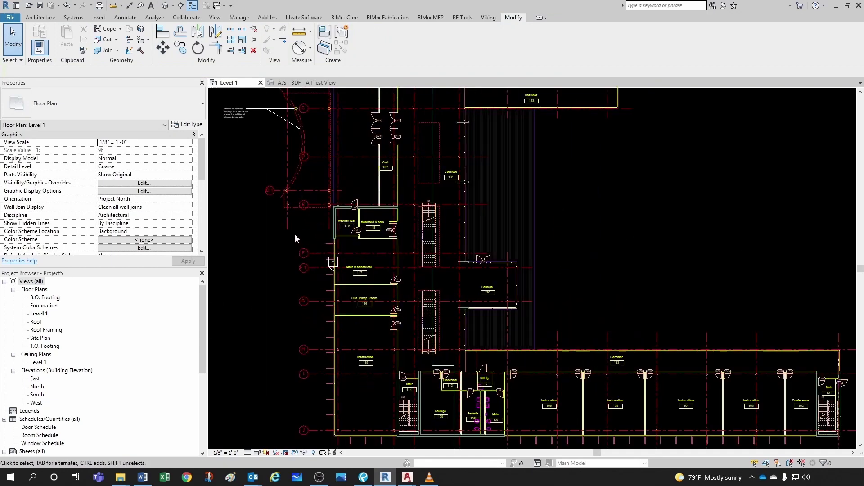
{"action": "left_click", "coordinate": [353, 287]}
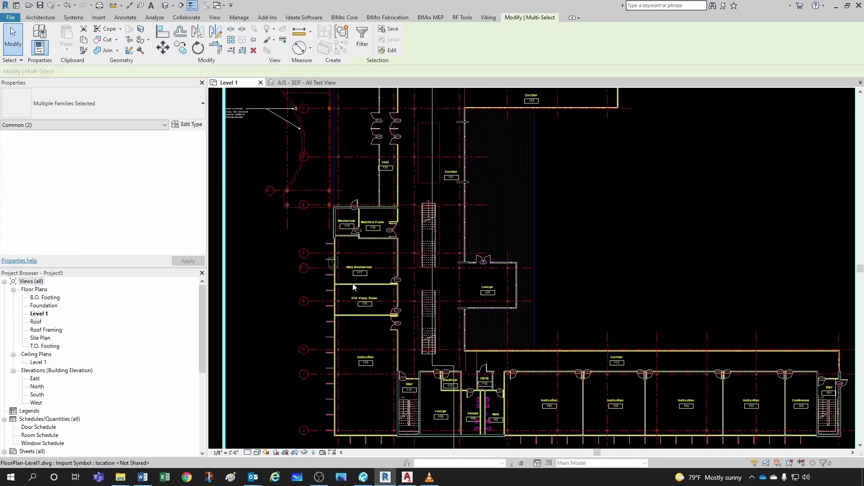
{"action": "scroll", "coordinate": [355, 278], "scroll_direction": "down", "scroll_amount": 4}
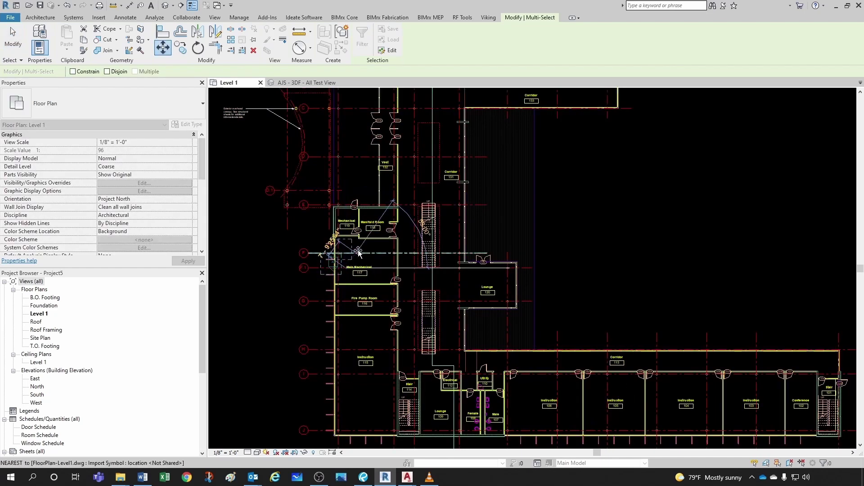
{"action": "scroll", "coordinate": [428, 180], "scroll_direction": "up", "scroll_amount": 1}
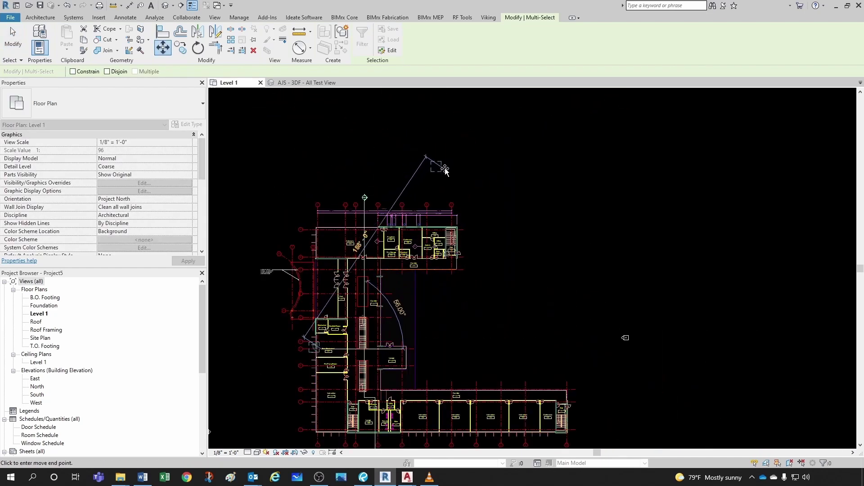
{"action": "key", "text": "Escape"}
Move the West elevation marker up and closer to the building, about midway along its west side
{"action": "scroll", "coordinate": [401, 198], "scroll_direction": "down", "scroll_amount": 2}
{"action": "mouse_move", "coordinate": [270, 296]}
{"action": "left_mouse_down"}
{"action": "mouse_move", "coordinate": [290, 317]}
{"action": "mouse_move", "coordinate": [301, 356]}
{"action": "left_mouse_up"}
{"action": "key", "text": "m"}
{"action": "key", "text": "v"}
{"action": "left_click", "coordinate": [297, 331]}
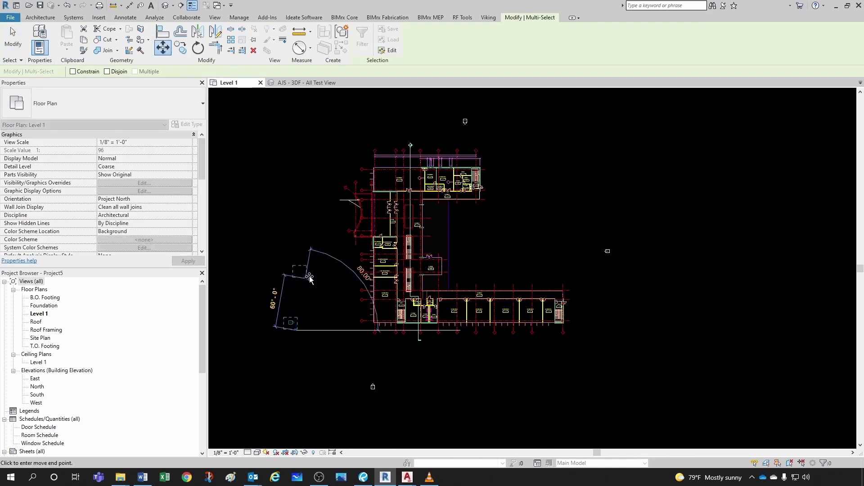
{"action": "left_click", "coordinate": [323, 257]}
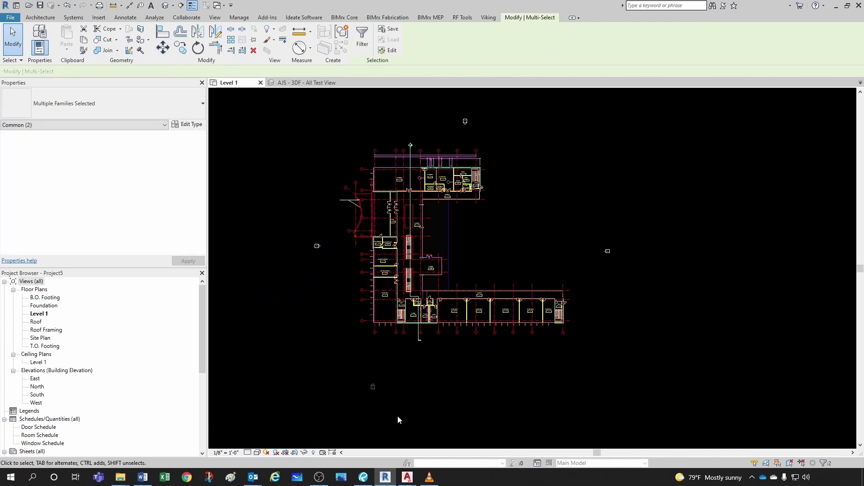
Move the South elevation marker to the area below the lower wing, roughly in line with the North marker
{"action": "key", "text": "m"}
{"action": "key", "text": "v"}
{"action": "left_click", "coordinate": [386, 394]}
{"action": "left_click", "coordinate": [478, 370]}
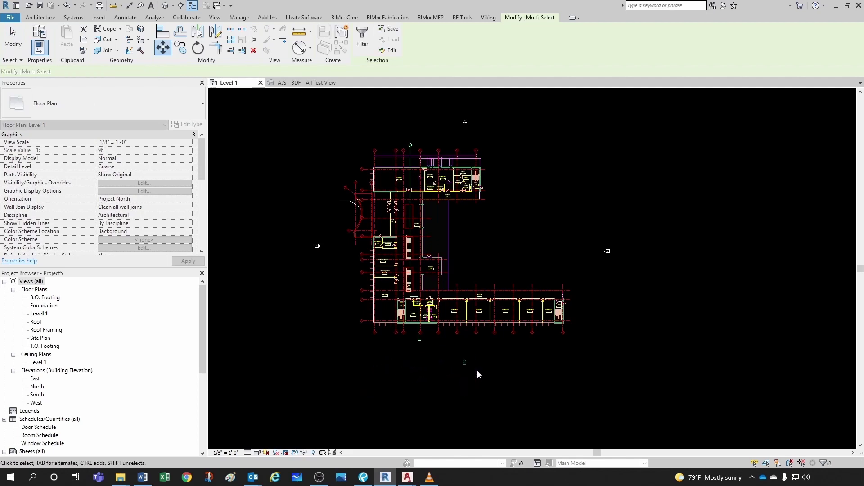
{"action": "left_click", "coordinate": [808, 356]}
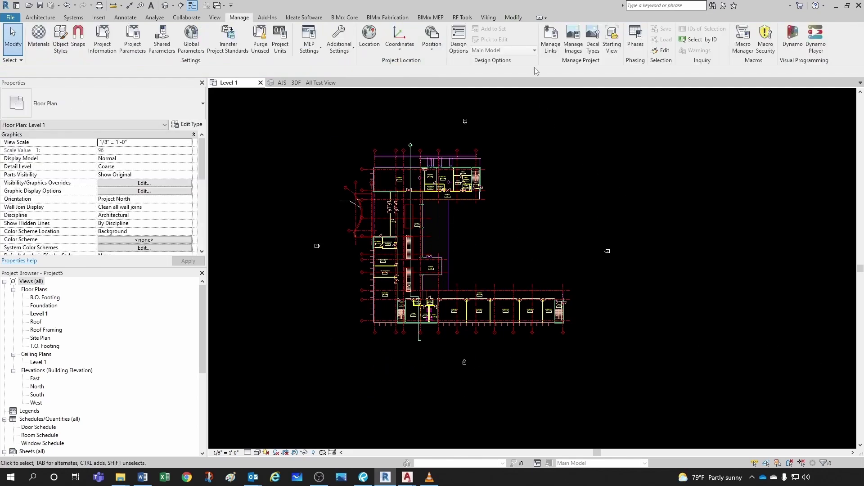
Check the status and saved path of the FloorPlan-Level1.dwg link among the project's CAD links
{"action": "left_click", "coordinate": [548, 50]}
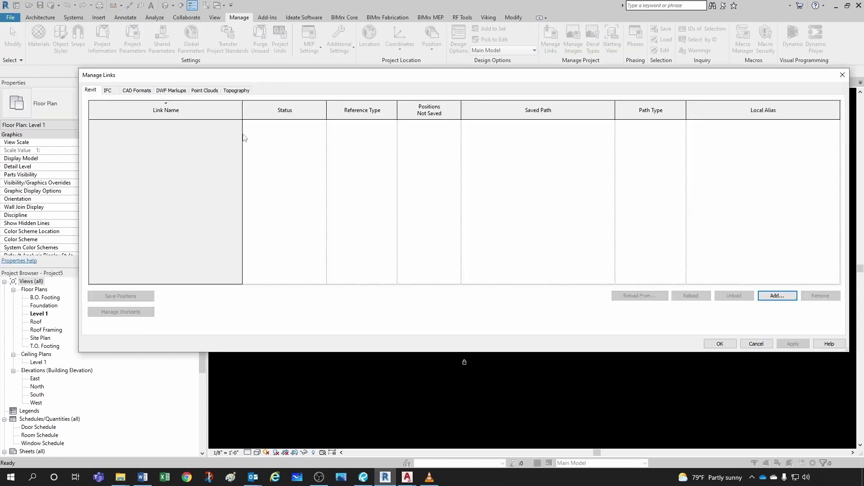
{"action": "left_click", "coordinate": [137, 90]}
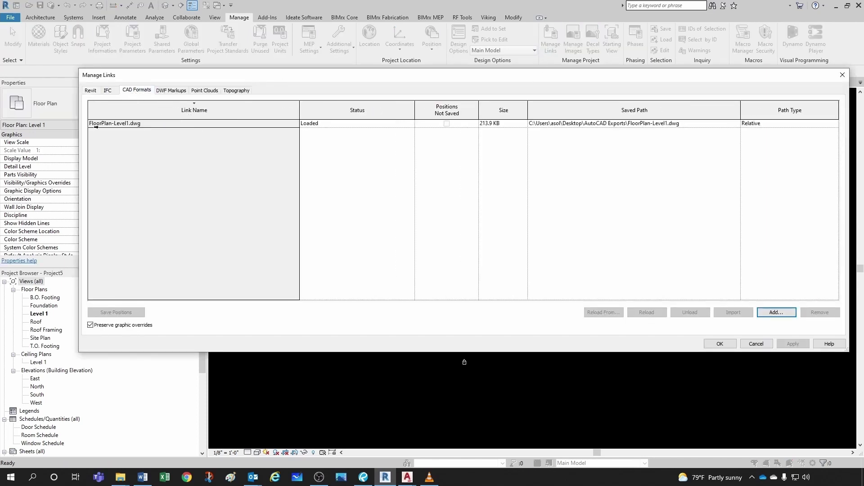
{"action": "left_click", "coordinate": [131, 123]}
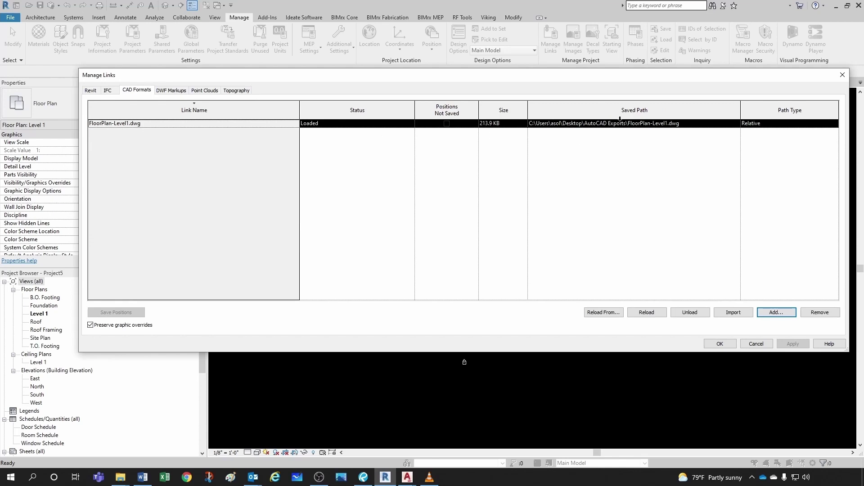
{"action": "key", "text": "Escape"}
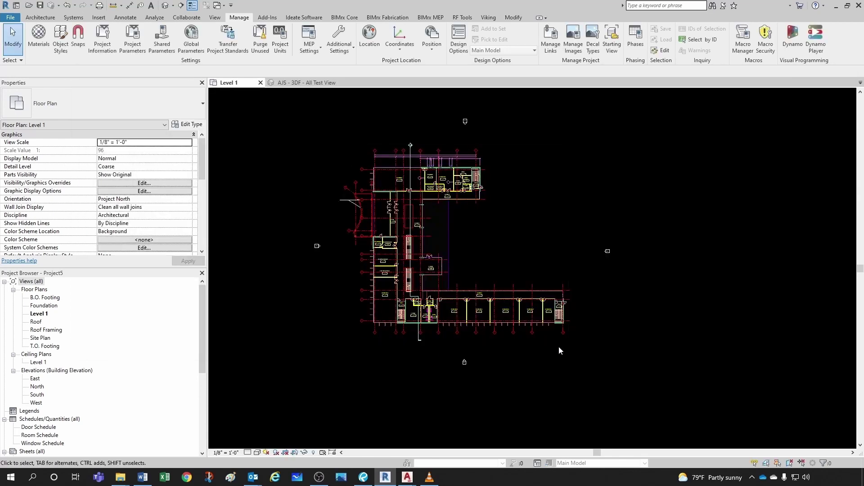
Set the imported FloorPlan-Level1.dwg to halftone in the Level 1 floor plan's visibility overrides
{"action": "key", "text": "v"}
{"action": "key", "text": "g"}
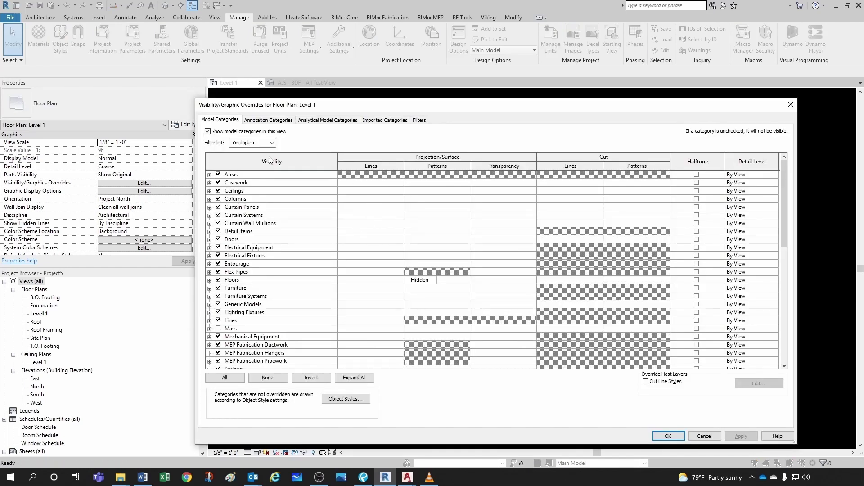
{"action": "left_click", "coordinate": [380, 120]}
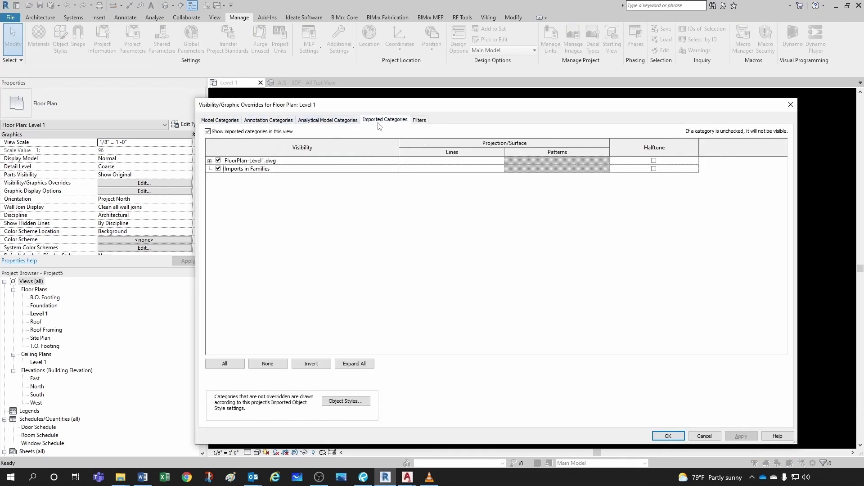
{"action": "left_click", "coordinate": [250, 162]}
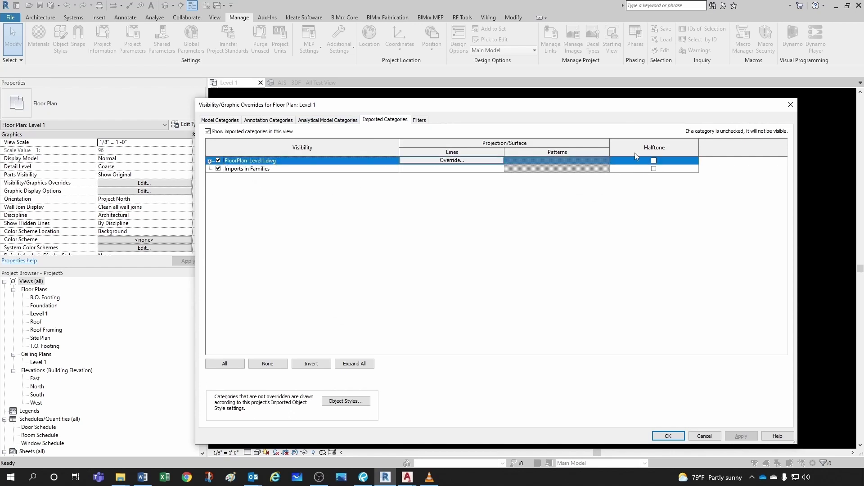
{"action": "left_click", "coordinate": [654, 160]}
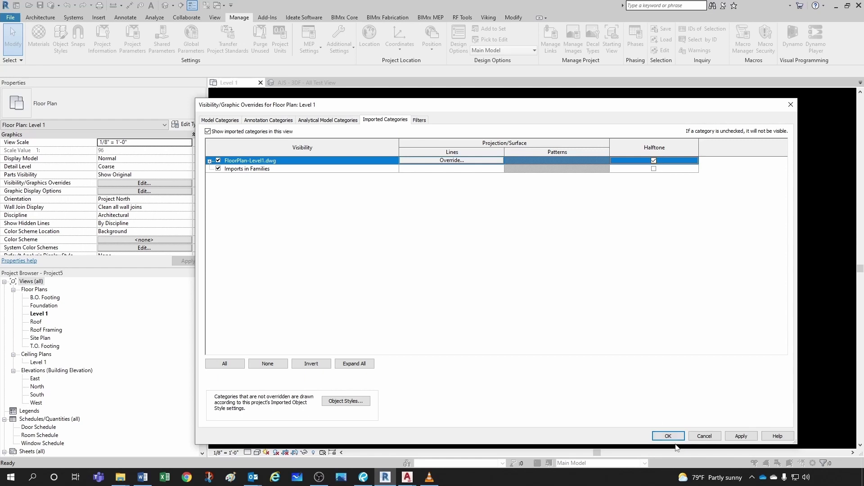
{"action": "left_click_drag", "start_coordinate": [534, 112], "coordinate": [863, 93]}
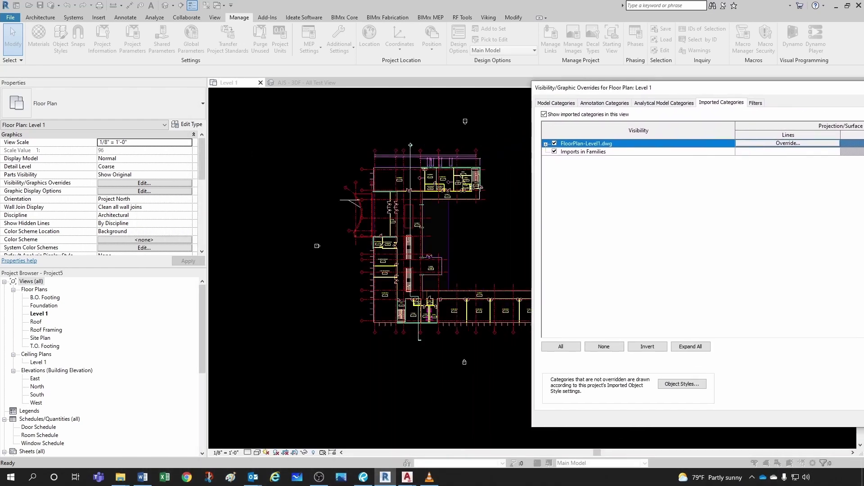
{"action": "key", "text": "Return"}
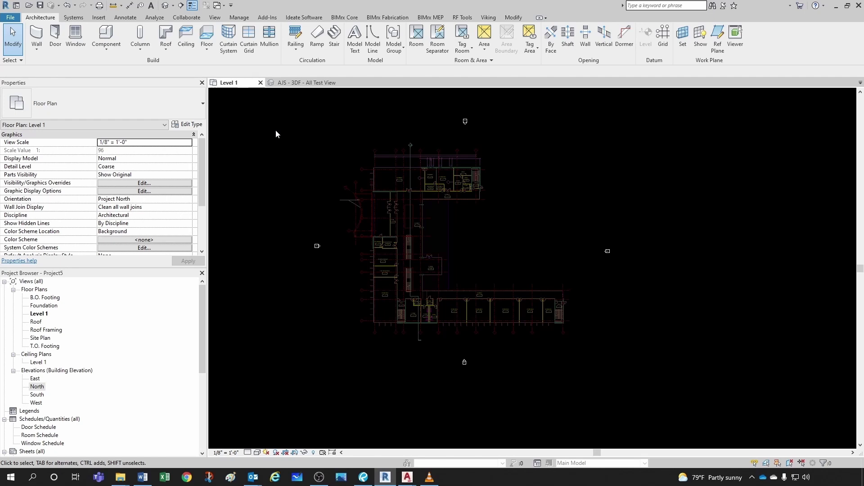
{"action": "left_click", "coordinate": [41, 41]}
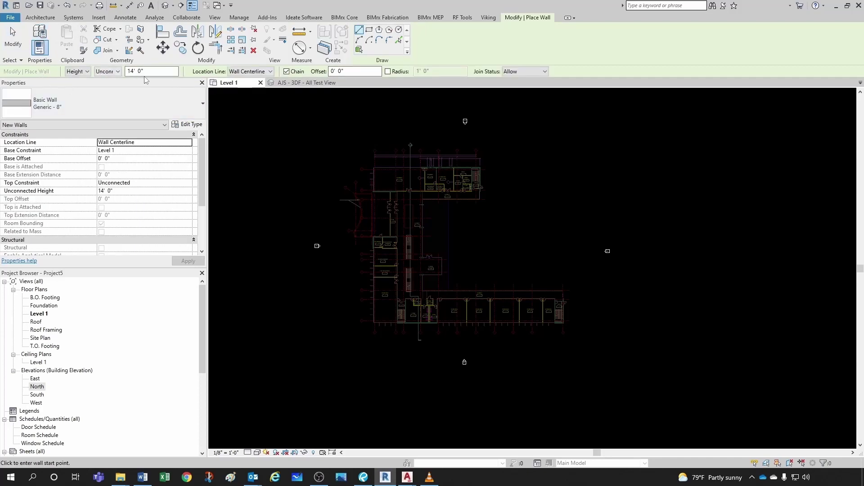
{"action": "scroll", "coordinate": [439, 311], "scroll_direction": "up", "scroll_amount": 2}
{"action": "scroll", "coordinate": [458, 276], "scroll_direction": "up", "scroll_amount": 2}
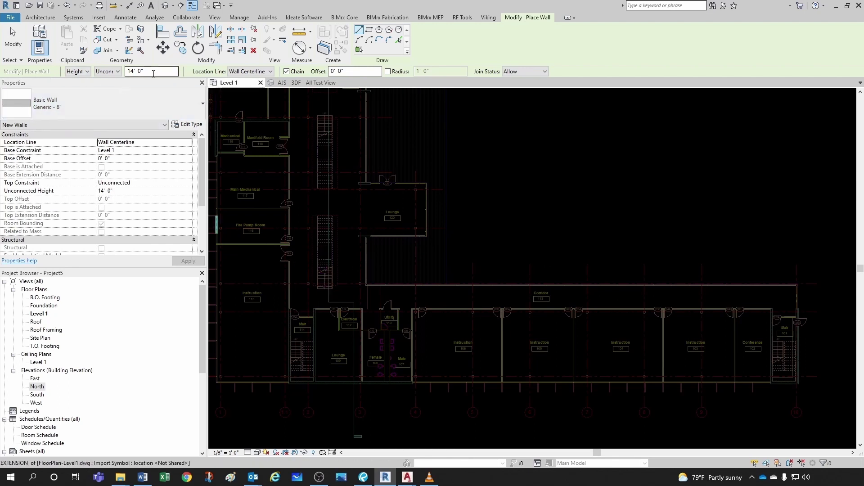
{"action": "key", "text": "Escape"}
{"action": "key", "text": "Escape"}
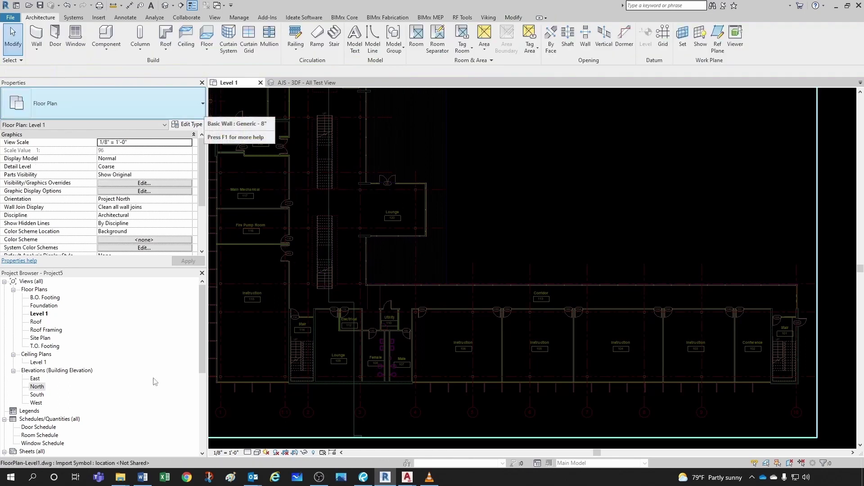
Open the North elevation and check the heights of the Roof, Level 1 and footing levels
{"action": "double_click", "coordinate": [37, 386]}
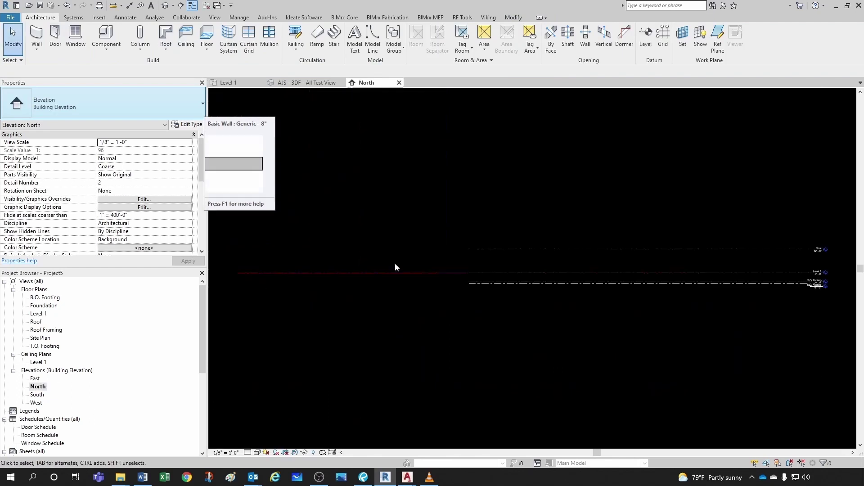
{"action": "scroll", "coordinate": [815, 290], "scroll_direction": "up", "scroll_amount": 8}
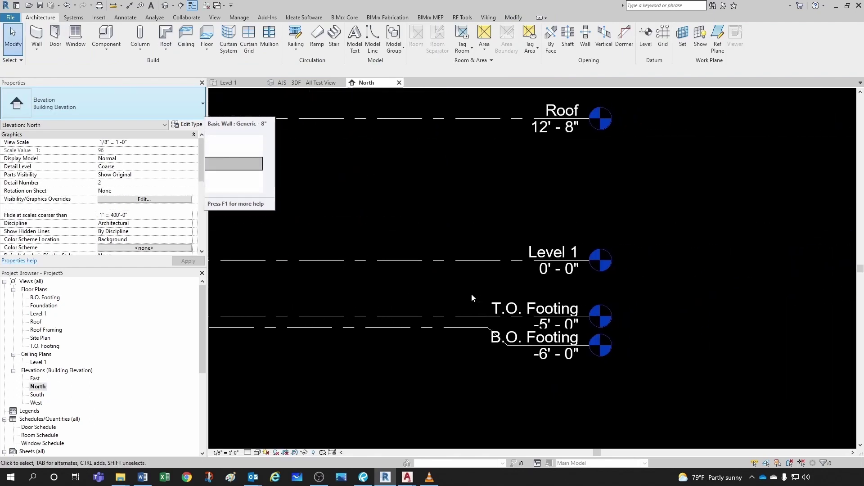
{"action": "scroll", "coordinate": [545, 278], "scroll_direction": "down", "scroll_amount": 1}
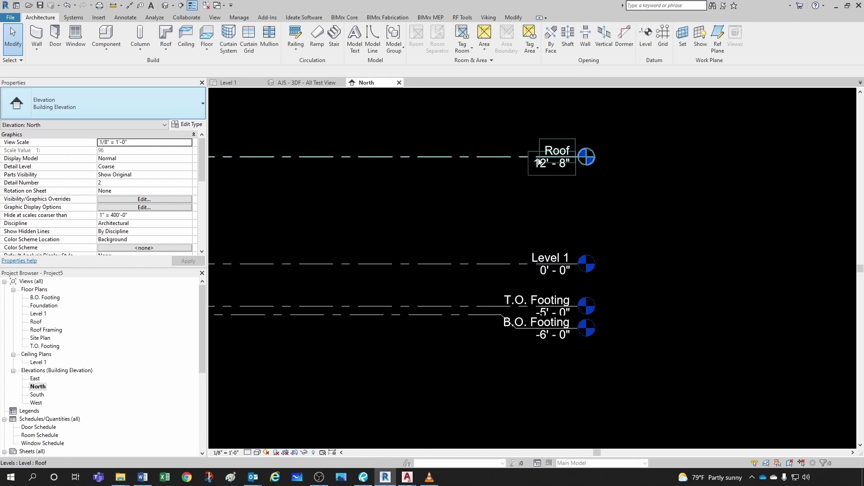
{"action": "scroll", "coordinate": [535, 192], "scroll_direction": "up", "scroll_amount": 1}
{"action": "middle_click_drag", "start_coordinate": [505, 251], "coordinate": [528, 295]}
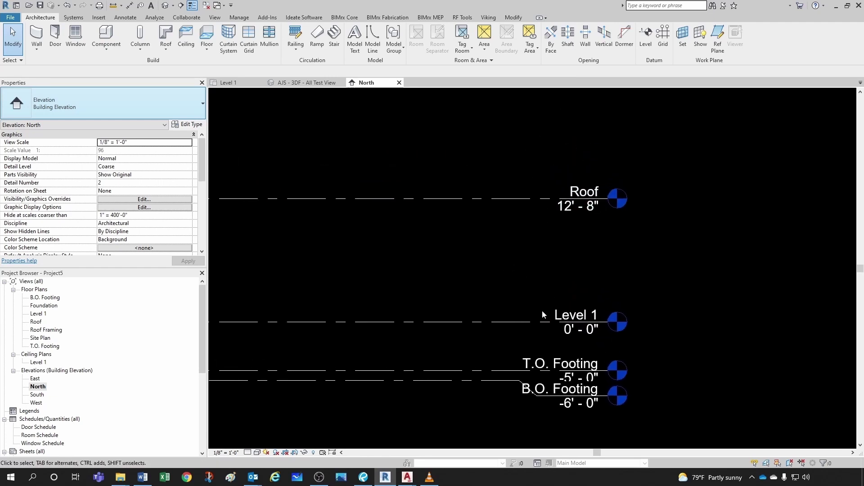
{"action": "scroll", "coordinate": [544, 315], "scroll_direction": "down", "scroll_amount": 1}
{"action": "scroll", "coordinate": [552, 255], "scroll_direction": "up", "scroll_amount": 1}
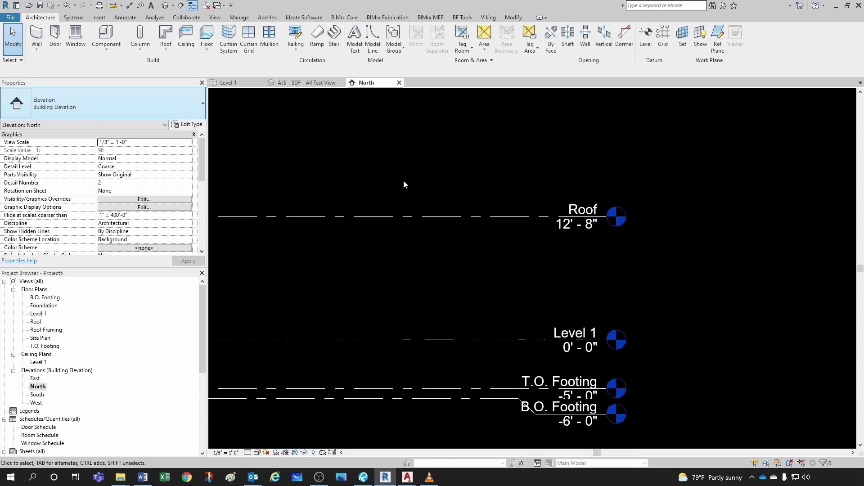
Start a Generic - 8" wall in the Level 1 floor plan with an unconnected height of 12' 8"
{"action": "left_click", "coordinate": [235, 86]}
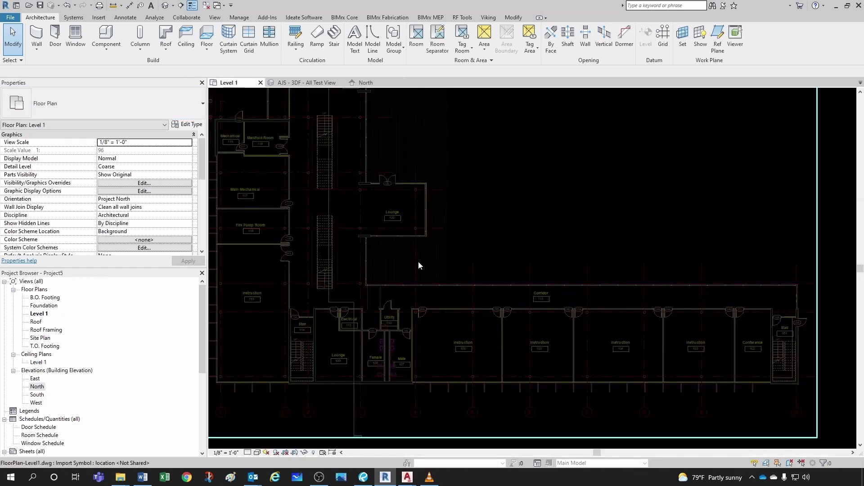
{"action": "left_click", "coordinate": [36, 36]}
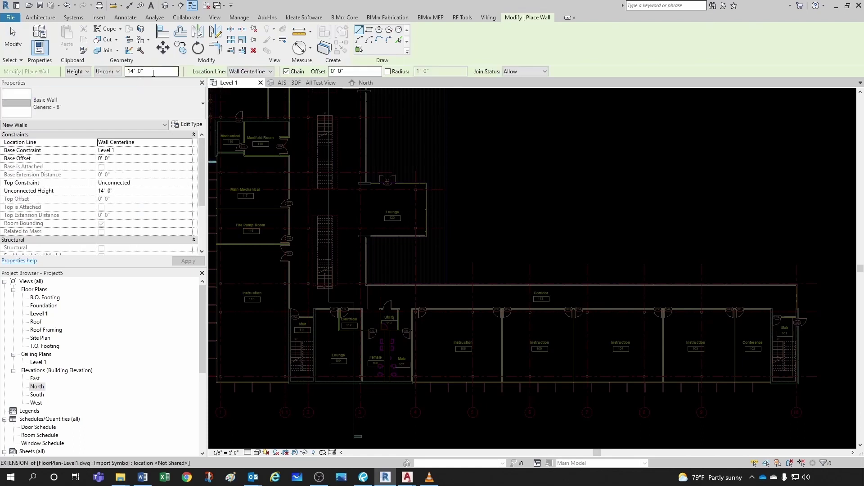
{"action": "left_click", "coordinate": [153, 72]}
{"action": "left_click_drag", "start_coordinate": [137, 74], "coordinate": [128, 72]}
{"action": "type", "text": "12"}
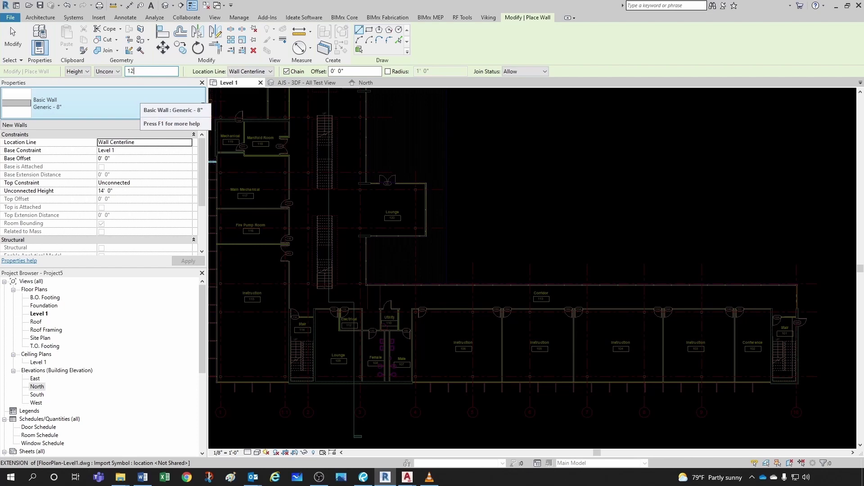
{"action": "type", "text": "' 8"}
{"action": "key", "text": "Return"}
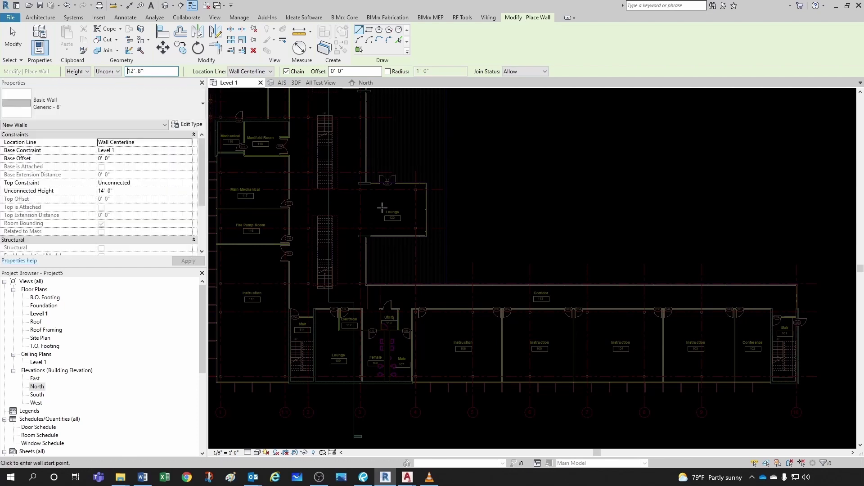
Draw the lower wing's east end wall from the outer corner beside Stair 101 up to the northeast corner of Corridor 113
{"action": "scroll", "coordinate": [750, 377], "scroll_direction": "up", "scroll_amount": 10}
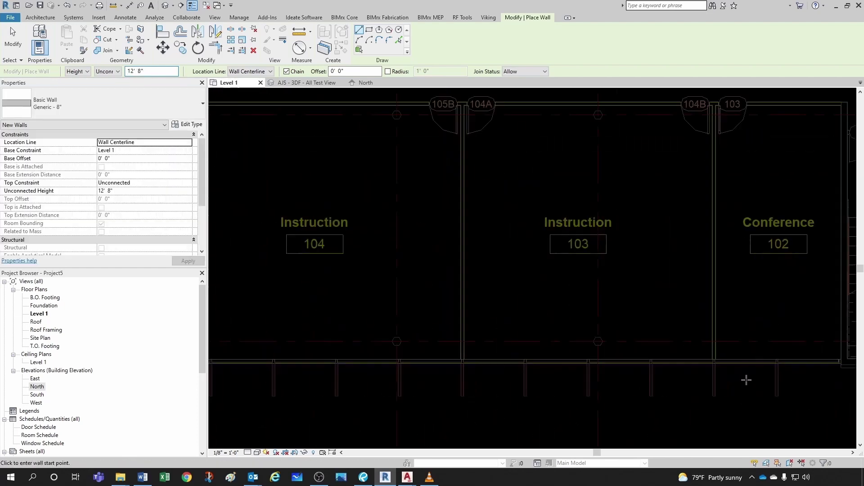
{"action": "scroll", "coordinate": [527, 291], "scroll_direction": "up", "scroll_amount": 2}
{"action": "scroll", "coordinate": [463, 303], "scroll_direction": "down", "scroll_amount": 4}
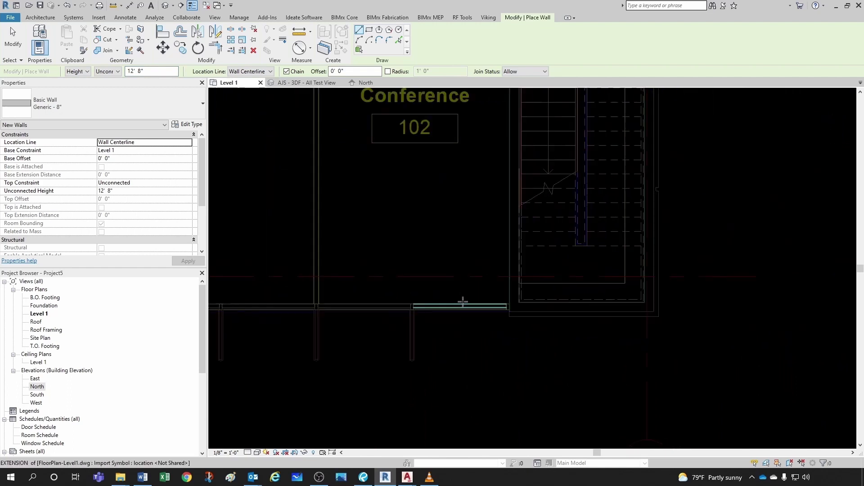
{"action": "scroll", "coordinate": [673, 360], "scroll_direction": "up", "scroll_amount": 4}
{"action": "scroll", "coordinate": [673, 360], "scroll_direction": "down", "scroll_amount": 2}
{"action": "scroll", "coordinate": [599, 331], "scroll_direction": "up", "scroll_amount": 2}
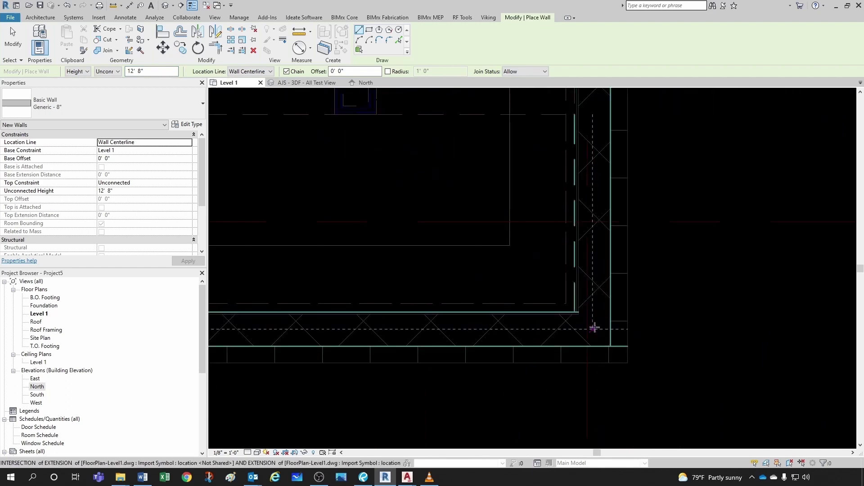
{"action": "left_click", "coordinate": [594, 329]}
{"action": "scroll", "coordinate": [616, 232], "scroll_direction": "down", "scroll_amount": 3}
{"action": "scroll", "coordinate": [631, 324], "scroll_direction": "up", "scroll_amount": 1}
{"action": "scroll", "coordinate": [598, 311], "scroll_direction": "down", "scroll_amount": 2}
{"action": "middle_click_drag", "start_coordinate": [554, 228], "coordinate": [540, 272]}
{"action": "scroll", "coordinate": [571, 225], "scroll_direction": "up", "scroll_amount": 1}
{"action": "scroll", "coordinate": [571, 223], "scroll_direction": "up", "scroll_amount": 1}
{"action": "left_click", "coordinate": [571, 202]}
Continue the wall west along Corridor 113's outer side to the inner corner, and north to the south wall of Lounge 120
{"action": "scroll", "coordinate": [478, 209], "scroll_direction": "down", "scroll_amount": 4}
{"action": "middle_click_drag", "start_coordinate": [294, 214], "coordinate": [637, 235]}
{"action": "scroll", "coordinate": [517, 234], "scroll_direction": "up", "scroll_amount": 6}
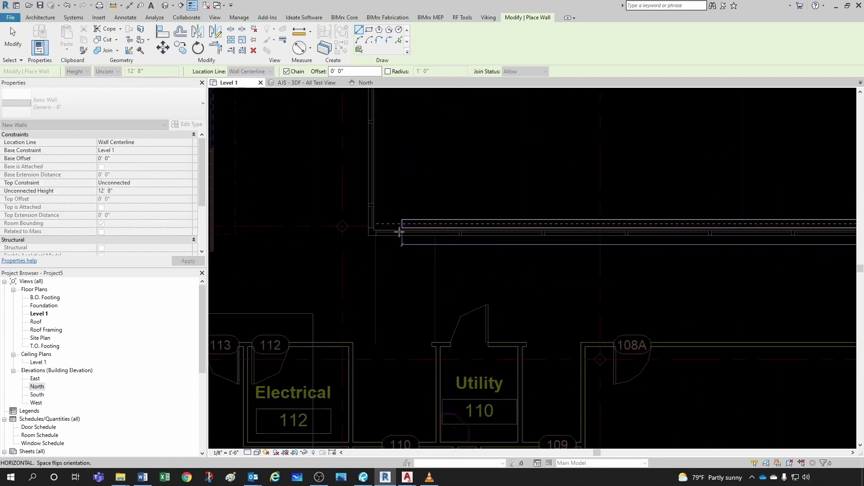
{"action": "left_click", "coordinate": [374, 231]}
{"action": "scroll", "coordinate": [385, 221], "scroll_direction": "down", "scroll_amount": 3}
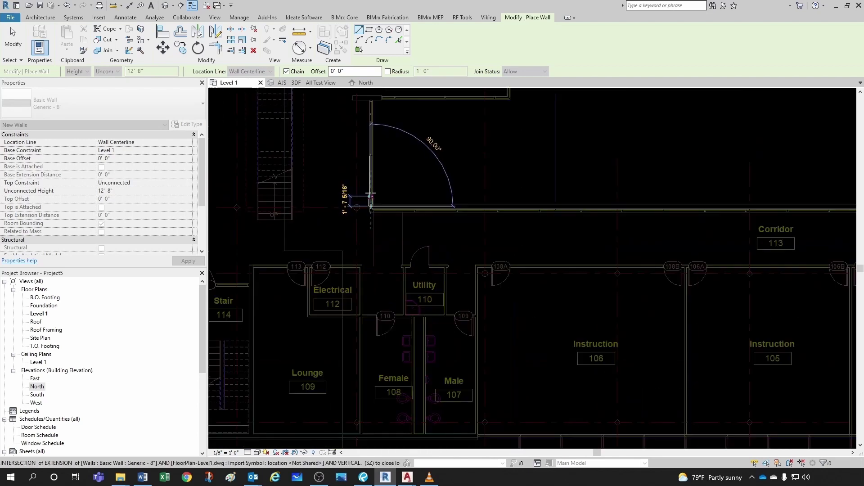
{"action": "middle_click_drag", "start_coordinate": [375, 176], "coordinate": [378, 330]}
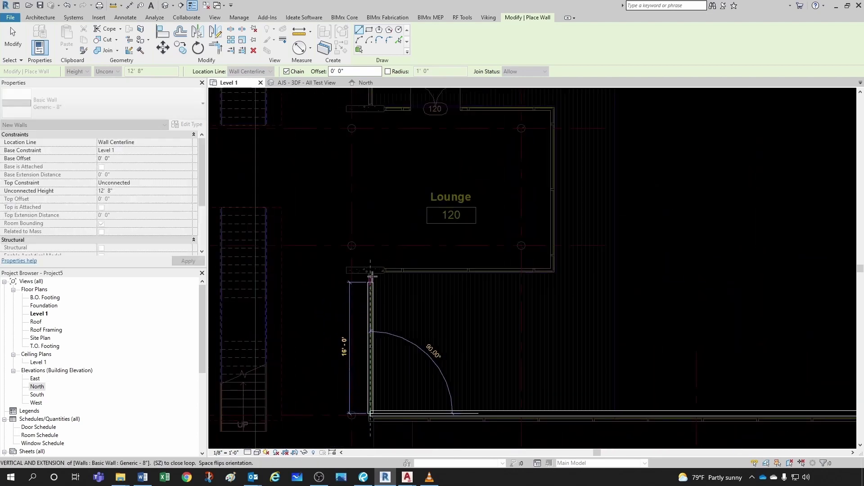
{"action": "scroll", "coordinate": [372, 275], "scroll_direction": "up", "scroll_amount": 3}
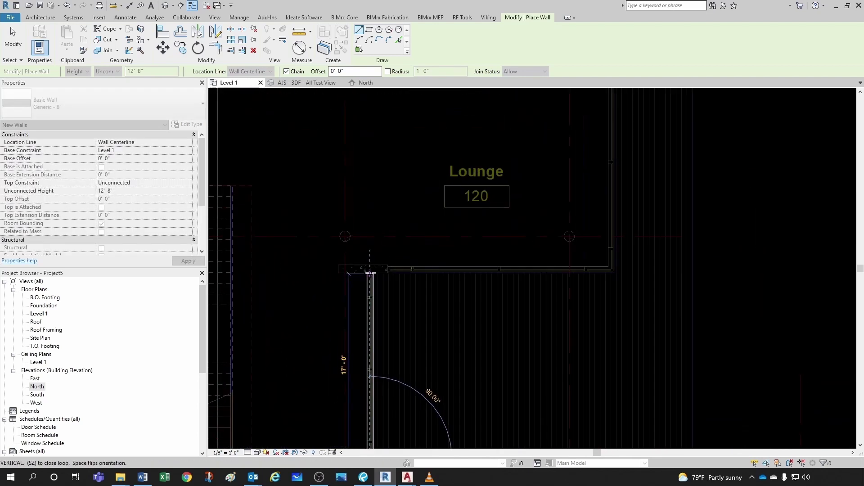
{"action": "left_click", "coordinate": [371, 272]}
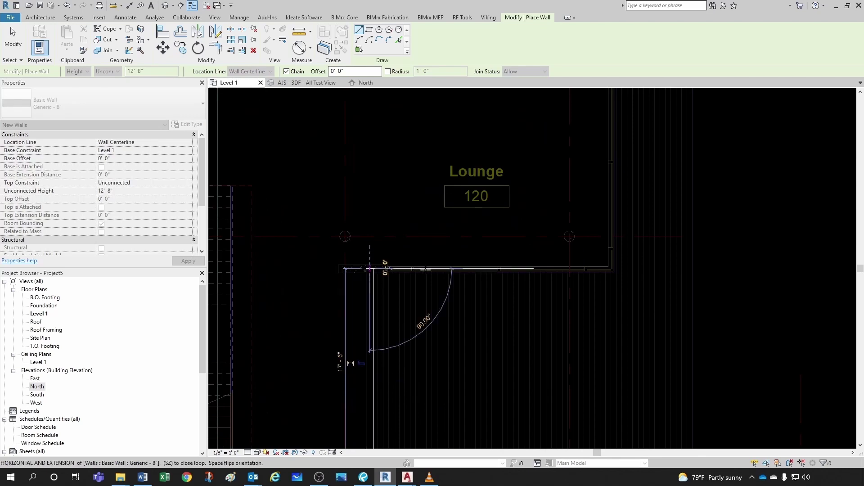
Continue the exterior walls around the Lounge 120 projection and north along Corridor 131 to the upper wing's inner corner
{"action": "left_click", "coordinate": [615, 268]}
{"action": "scroll", "coordinate": [614, 263], "scroll_direction": "down", "scroll_amount": 3}
{"action": "middle_click_drag", "start_coordinate": [614, 242], "coordinate": [397, 290]}
{"action": "scroll", "coordinate": [440, 362], "scroll_direction": "down", "scroll_amount": 5}
{"action": "scroll", "coordinate": [440, 361], "scroll_direction": "up", "scroll_amount": 5}
{"action": "left_click", "coordinate": [436, 309]}
Trace the upper wing's south, east and north exterior walls, ending at the building's northwest corner
{"action": "scroll", "coordinate": [436, 309], "scroll_direction": "down", "scroll_amount": 2}
{"action": "left_click", "coordinate": [607, 309]}
{"action": "scroll", "coordinate": [585, 252], "scroll_direction": "down", "scroll_amount": 2}
{"action": "left_click", "coordinate": [656, 176]}
{"action": "scroll", "coordinate": [340, 174], "scroll_direction": "up", "scroll_amount": 3}
{"action": "left_click", "coordinate": [340, 173]}
Trace the west side from the northwest corner around the recess beside Vest 132 to the northwest corner of Mechanical 119
{"action": "scroll", "coordinate": [350, 189], "scroll_direction": "down", "scroll_amount": 2}
{"action": "scroll", "coordinate": [349, 260], "scroll_direction": "up", "scroll_amount": 2}
{"action": "left_click", "coordinate": [354, 245]}
{"action": "scroll", "coordinate": [354, 245], "scroll_direction": "down", "scroll_amount": 1}
{"action": "left_click", "coordinate": [490, 245]}
{"action": "scroll", "coordinate": [490, 245], "scroll_direction": "down", "scroll_amount": 2}
{"action": "scroll", "coordinate": [468, 320], "scroll_direction": "up", "scroll_amount": 2}
{"action": "left_click", "coordinate": [465, 319]}
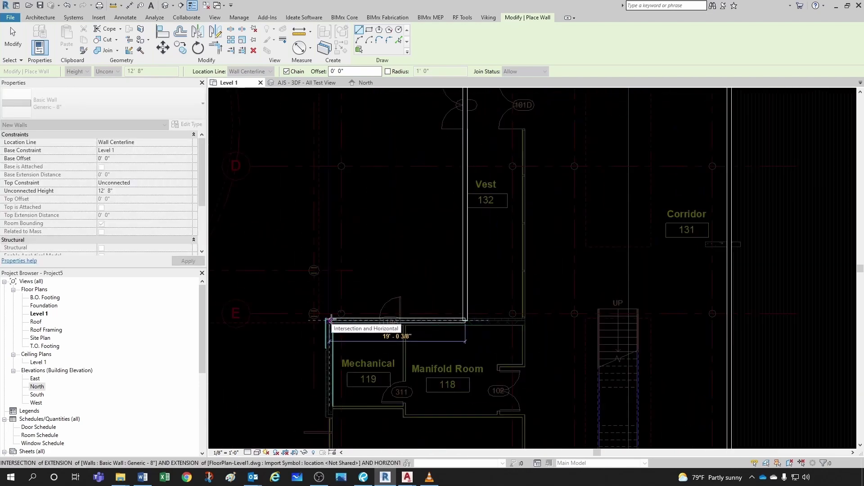
{"action": "left_click", "coordinate": [331, 319]}
Draw the west wall down to the southwest corner and the south wall back east to the starting corner beside Stair 101
{"action": "scroll", "coordinate": [331, 319], "scroll_direction": "down", "scroll_amount": 2}
{"action": "scroll", "coordinate": [326, 337], "scroll_direction": "up", "scroll_amount": 2}
{"action": "left_click", "coordinate": [326, 337]}
{"action": "scroll", "coordinate": [327, 337], "scroll_direction": "down", "scroll_amount": 3}
{"action": "scroll", "coordinate": [783, 342], "scroll_direction": "up", "scroll_amount": 3}
{"action": "middle_click_drag", "start_coordinate": [784, 342], "coordinate": [476, 312]}
{"action": "scroll", "coordinate": [476, 312], "scroll_direction": "up", "scroll_amount": 4}
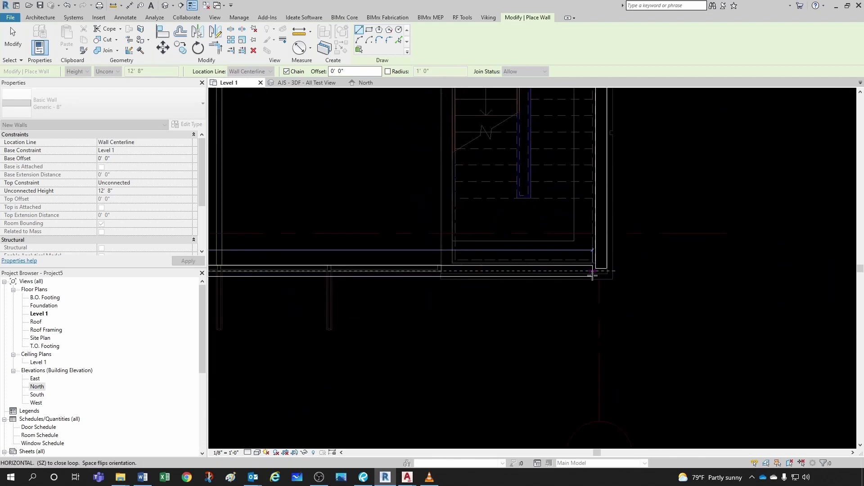
{"action": "left_click", "coordinate": [593, 273]}
{"action": "key", "text": "Escape"}
{"action": "key", "text": "Escape"}
Join the south wall and east end wall into a clean corner beside Stair 101 with Trim/Extend to Corner
{"action": "scroll", "coordinate": [492, 331], "scroll_direction": "up", "scroll_amount": 3}
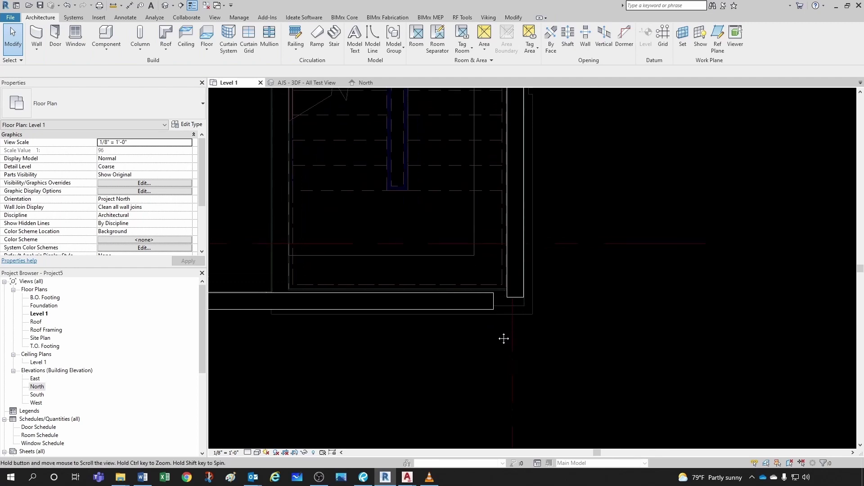
{"action": "key", "text": "t"}
{"action": "key", "text": "r"}
{"action": "left_click", "coordinate": [498, 307]}
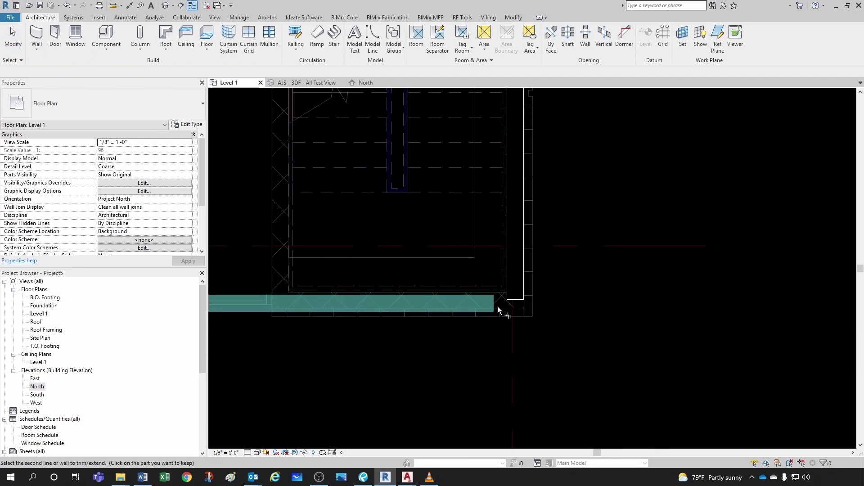
{"action": "left_click", "coordinate": [514, 288]}
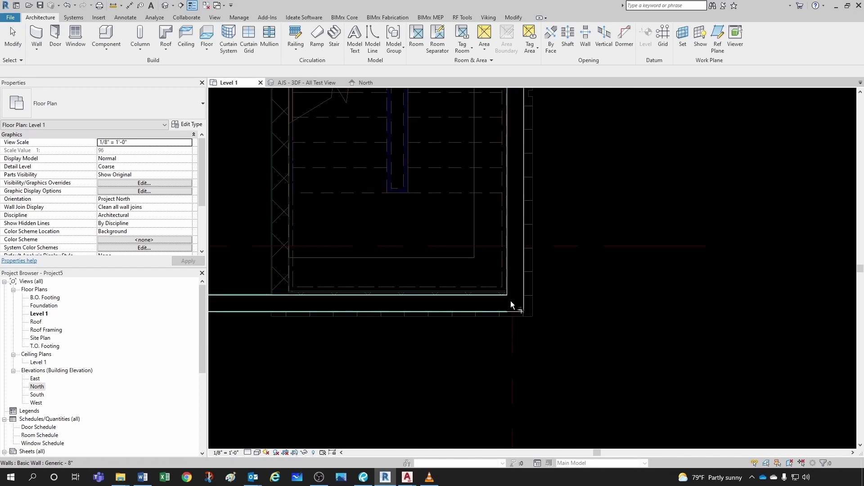
{"action": "key", "text": "Escape"}
{"action": "key", "text": "Escape"}
{"action": "scroll", "coordinate": [531, 329], "scroll_direction": "down", "scroll_amount": 3}
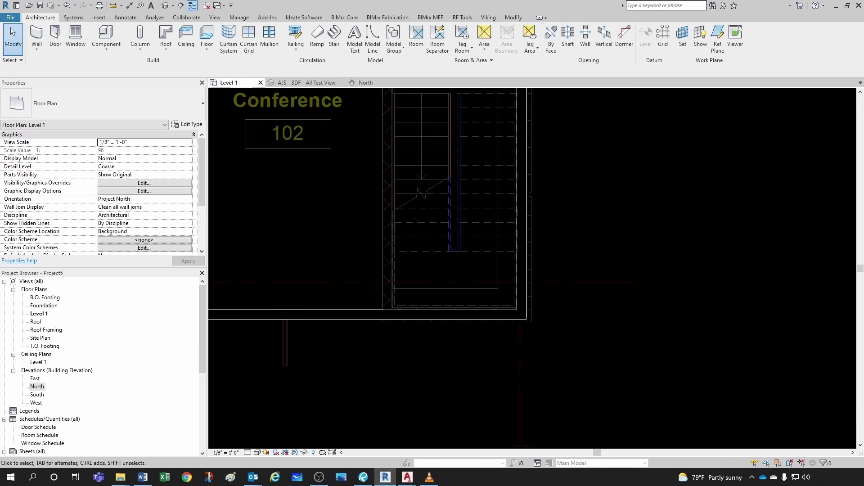
{"action": "scroll", "coordinate": [651, 293], "scroll_direction": "down", "scroll_amount": 4}
{"action": "scroll", "coordinate": [612, 293], "scroll_direction": "up", "scroll_amount": 2}
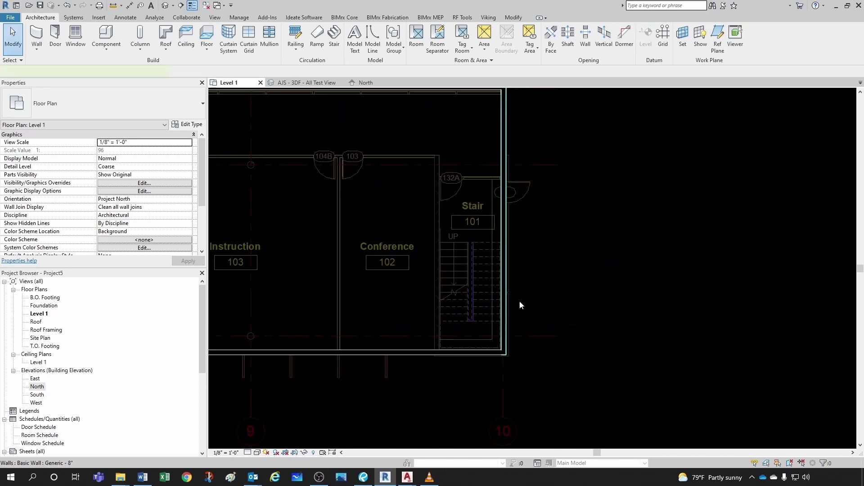
{"action": "key", "text": "w"}
{"action": "key", "text": "a"}
{"action": "scroll", "coordinate": [553, 289], "scroll_direction": "down", "scroll_amount": 1}
{"action": "scroll", "coordinate": [558, 284], "scroll_direction": "down", "scroll_amount": 2}
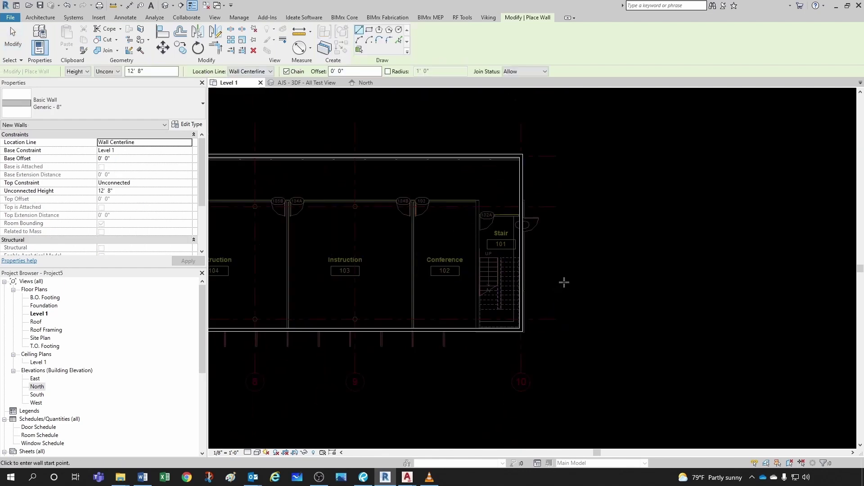
{"action": "scroll", "coordinate": [522, 267], "scroll_direction": "up", "scroll_amount": 2}
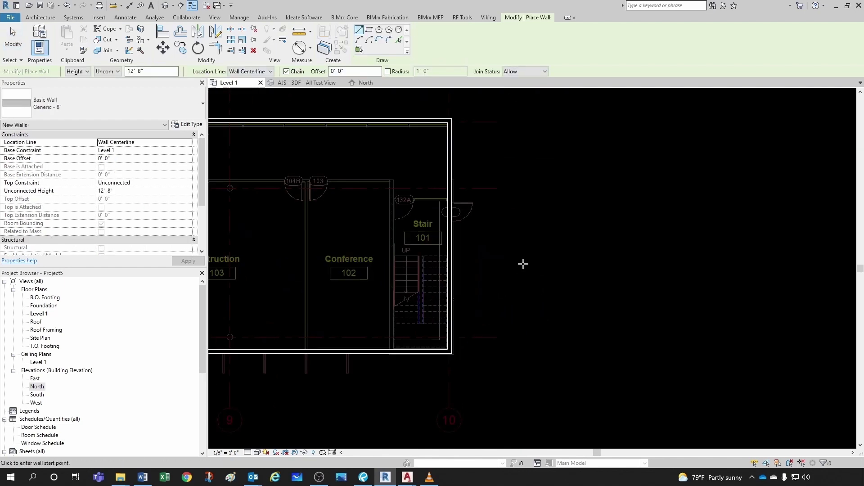
{"action": "scroll", "coordinate": [552, 235], "scroll_direction": "up", "scroll_amount": 1}
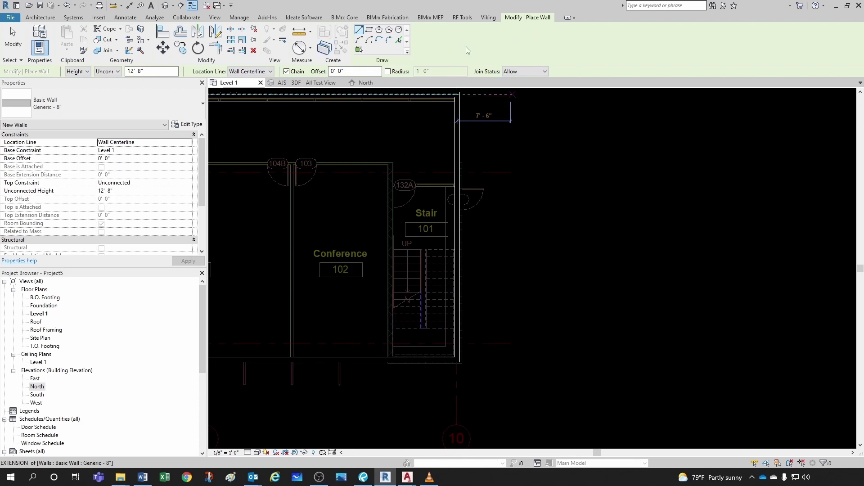
{"action": "key", "text": "Escape"}
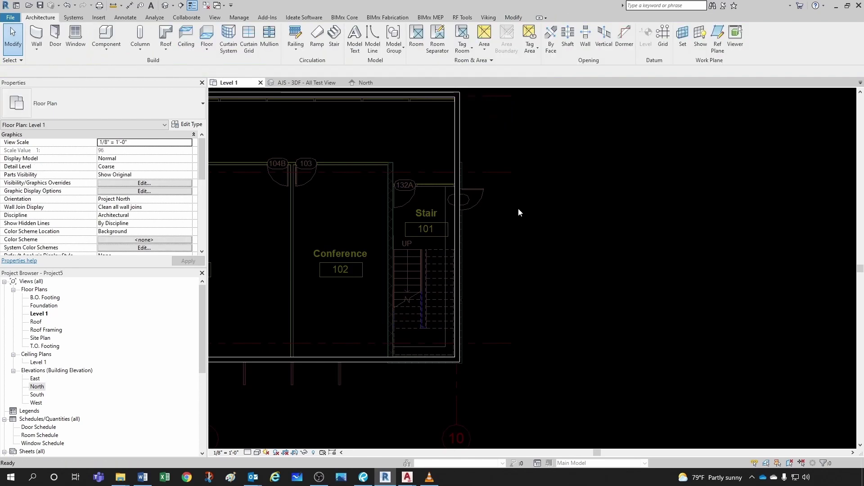
{"action": "left_click", "coordinate": [73, 17]}
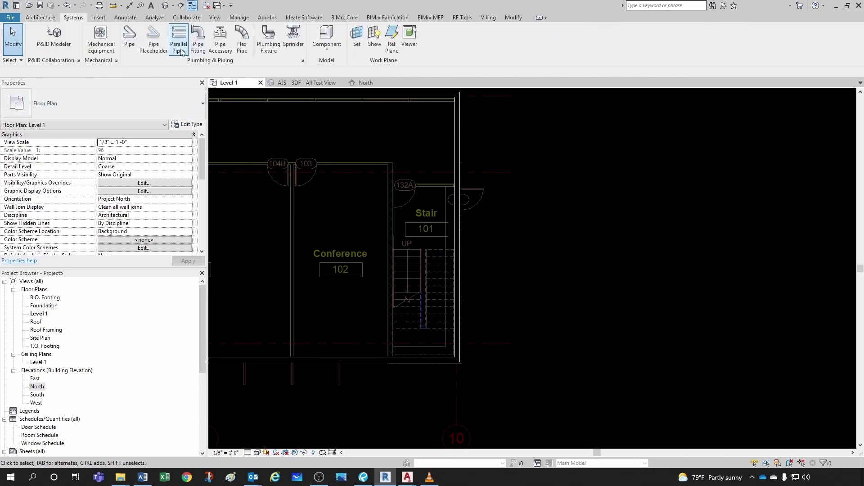
{"action": "left_click", "coordinate": [129, 38]}
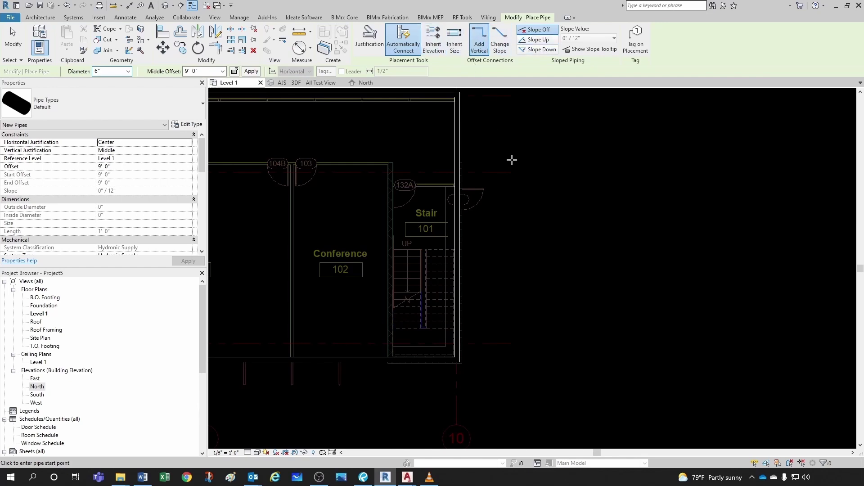
{"action": "key", "text": "Escape"}
{"action": "key", "text": "Escape"}
Open the default 3D view of the building and tile it side by side with the Level 1 floor plan
{"action": "scroll", "coordinate": [688, 347], "scroll_direction": "down", "scroll_amount": 4}
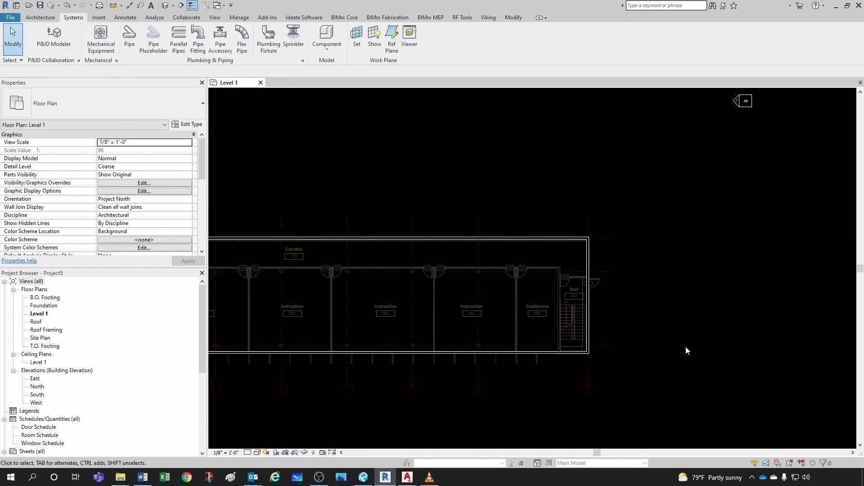
{"action": "scroll", "coordinate": [585, 342], "scroll_direction": "down", "scroll_amount": 2}
{"action": "middle_click_drag", "start_coordinate": [468, 332], "coordinate": [484, 376]}
{"action": "scroll", "coordinate": [490, 355], "scroll_direction": "down", "scroll_amount": 1}
{"action": "middle_click_drag", "start_coordinate": [503, 311], "coordinate": [536, 315]}
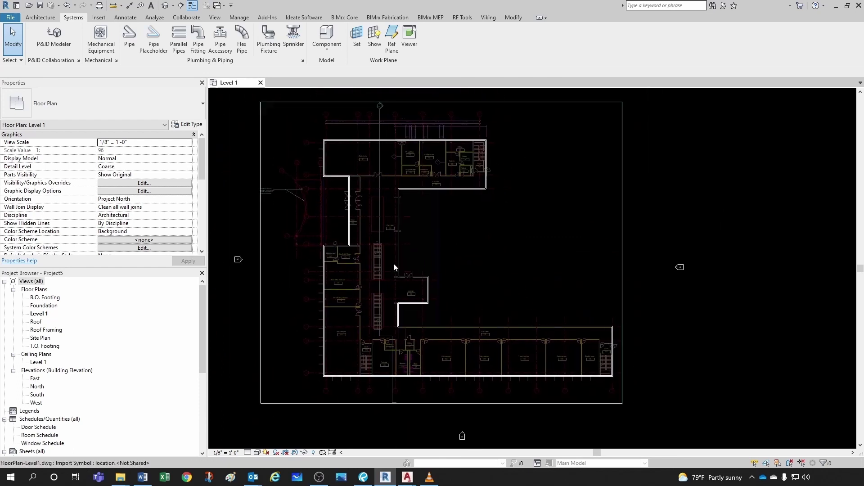
{"action": "left_click", "coordinate": [165, 7]}
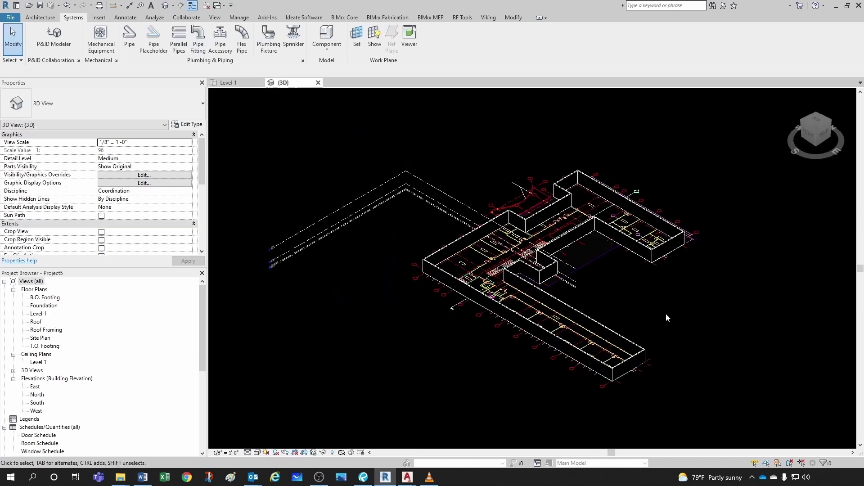
{"action": "scroll", "coordinate": [663, 365], "scroll_direction": "up", "scroll_amount": 2}
{"action": "middle_click_drag", "start_coordinate": [656, 315], "coordinate": [604, 320]}
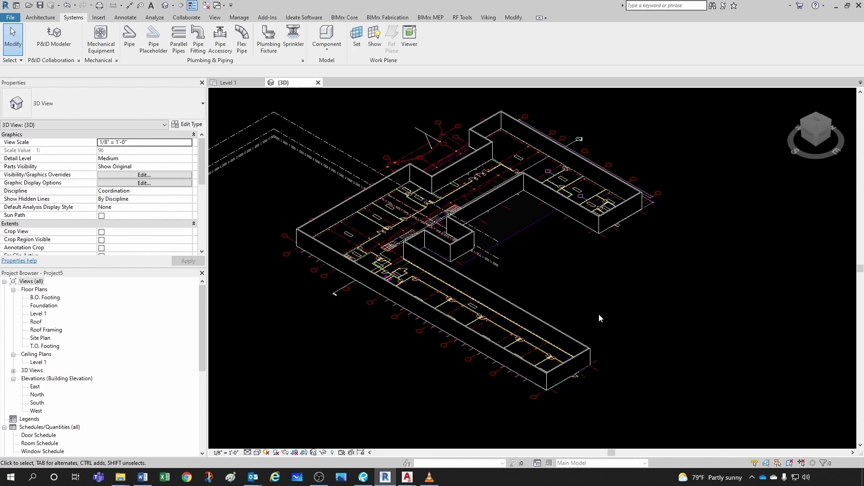
{"action": "key", "text": "w"}
{"action": "key", "text": "t"}
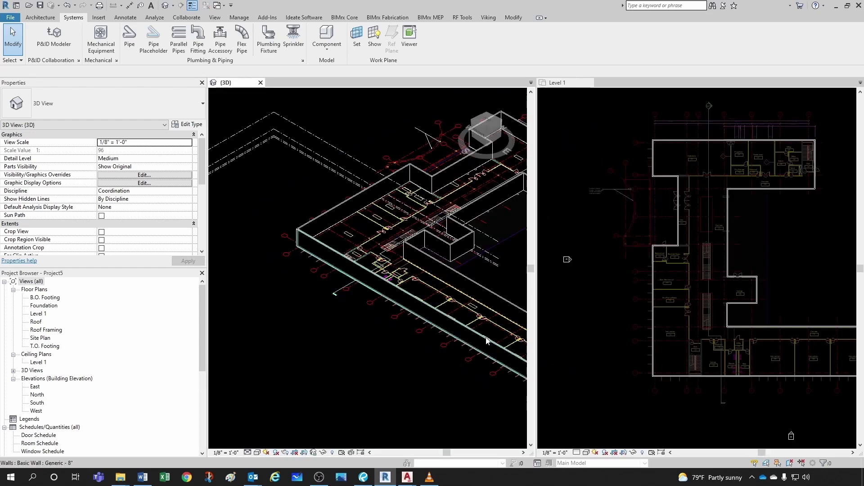
Set the unconnected height of the east end wall beside Stair 101 to 18'
{"action": "scroll", "coordinate": [418, 332], "scroll_direction": "down", "scroll_amount": 2}
{"action": "scroll", "coordinate": [418, 332], "scroll_direction": "up", "scroll_amount": 6}
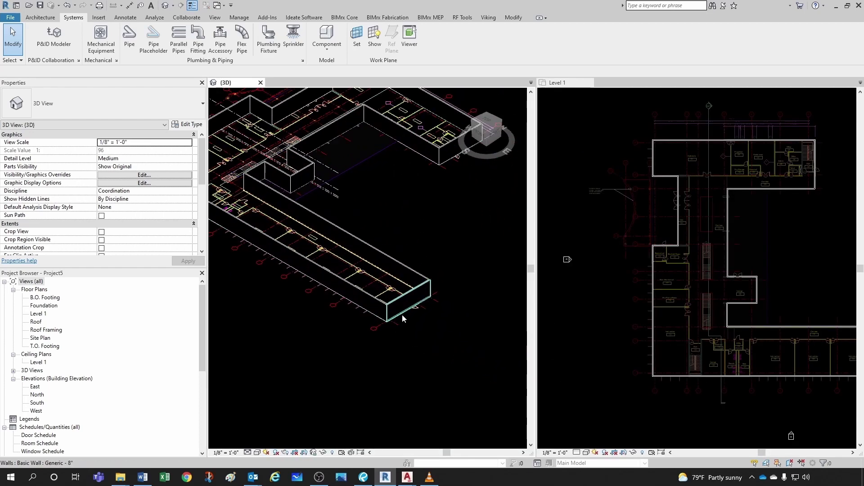
{"action": "middle_click_drag", "start_coordinate": [405, 313], "coordinate": [431, 325]}
{"action": "left_click", "coordinate": [608, 317]}
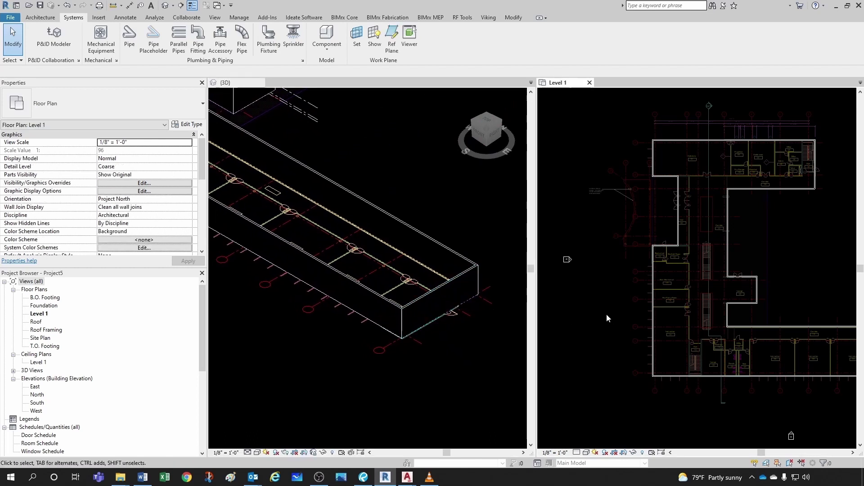
{"action": "scroll", "coordinate": [606, 315], "scroll_direction": "down", "scroll_amount": 5}
{"action": "scroll", "coordinate": [726, 337], "scroll_direction": "up", "scroll_amount": 6}
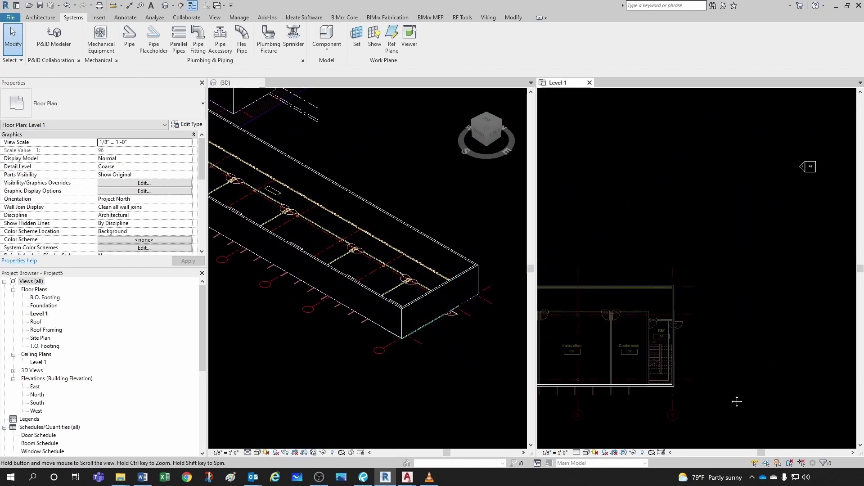
{"action": "left_click", "coordinate": [498, 344]}
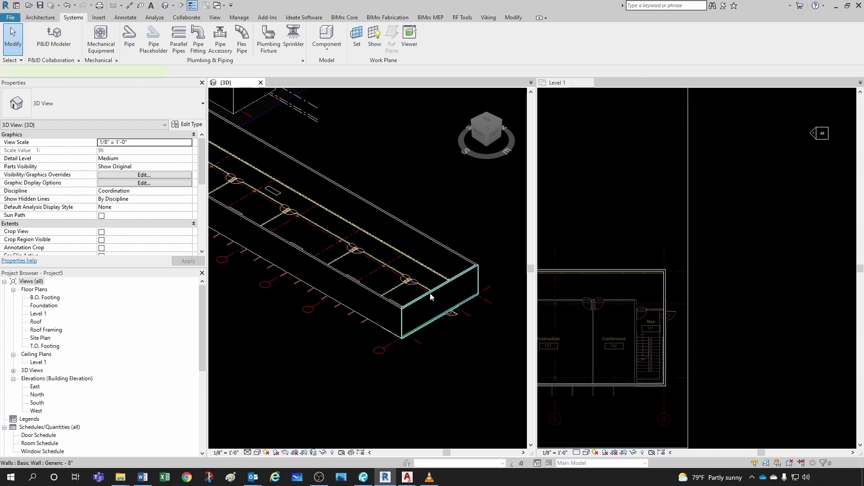
{"action": "left_click", "coordinate": [449, 305]}
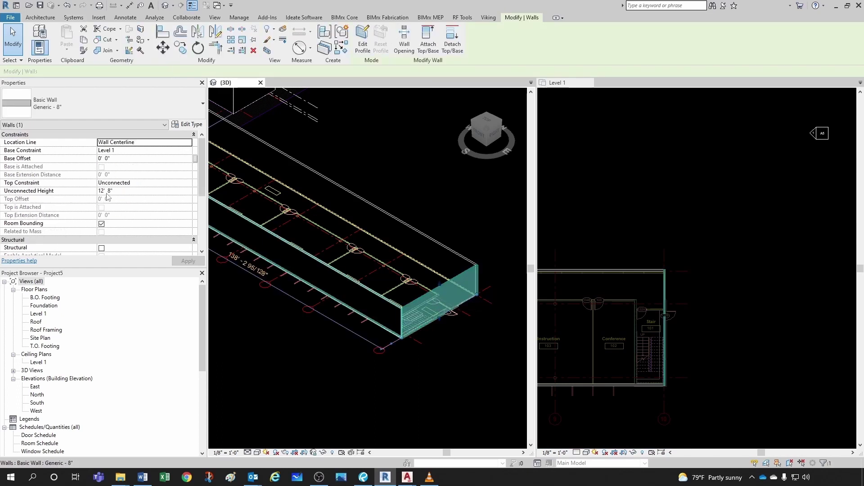
{"action": "scroll", "coordinate": [446, 313], "scroll_direction": "up", "scroll_amount": 2}
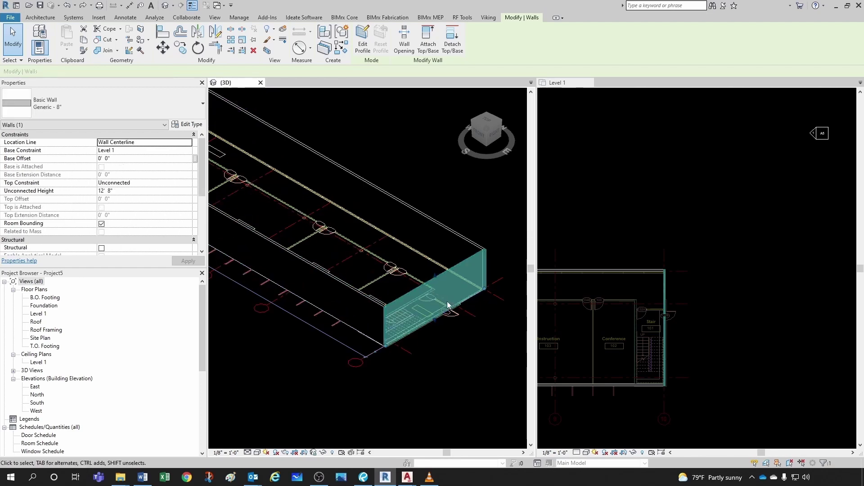
{"action": "left_click", "coordinate": [112, 191]}
{"action": "left_click_drag", "start_coordinate": [110, 193], "coordinate": [100, 192]}
{"action": "type", "text": "18"}
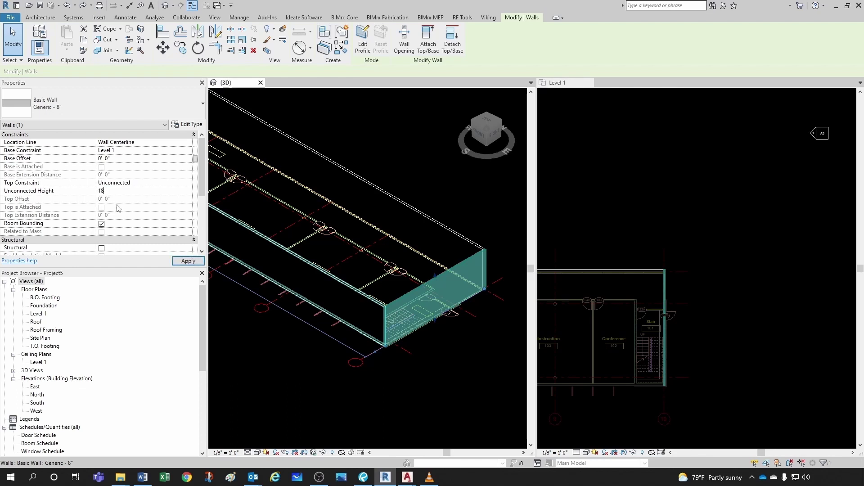
{"action": "key", "text": "Return"}
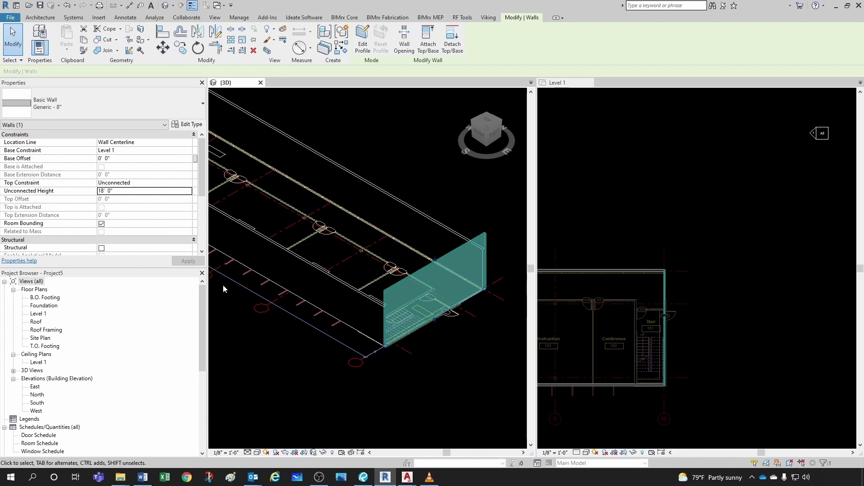
{"action": "left_click", "coordinate": [488, 385]}
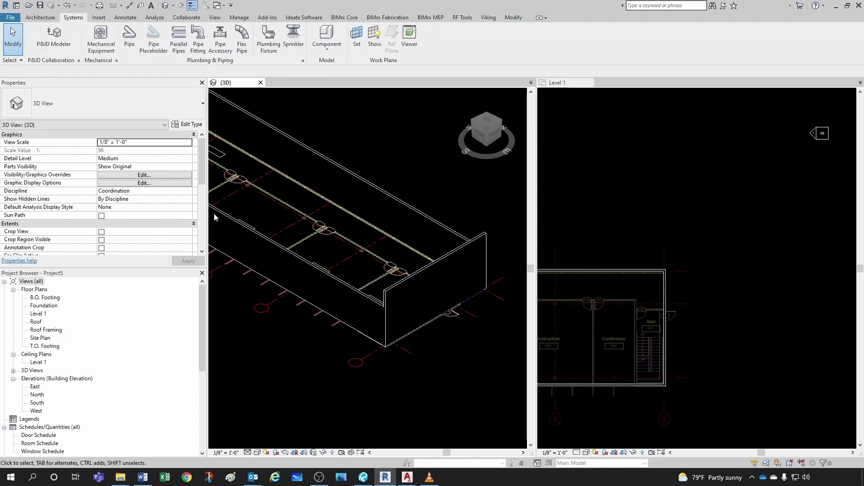
Set the east end wall's unconnected height to 18' 8"
{"action": "left_click", "coordinate": [399, 288]}
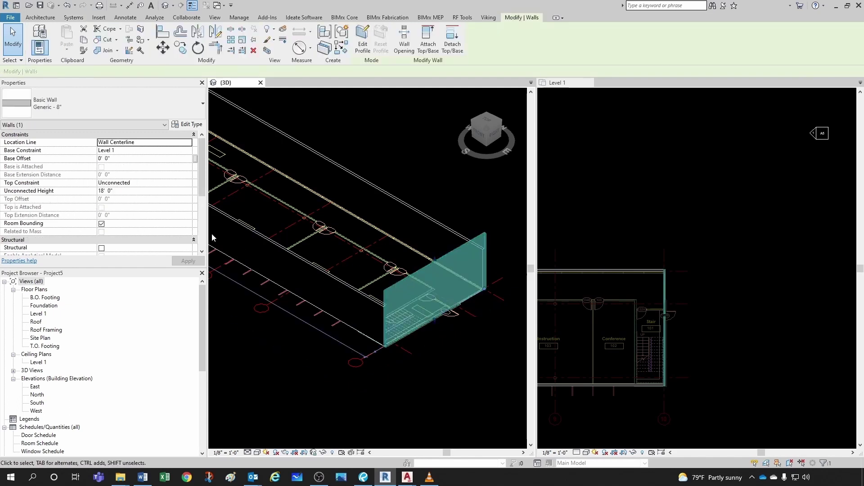
{"action": "left_click", "coordinate": [122, 191]}
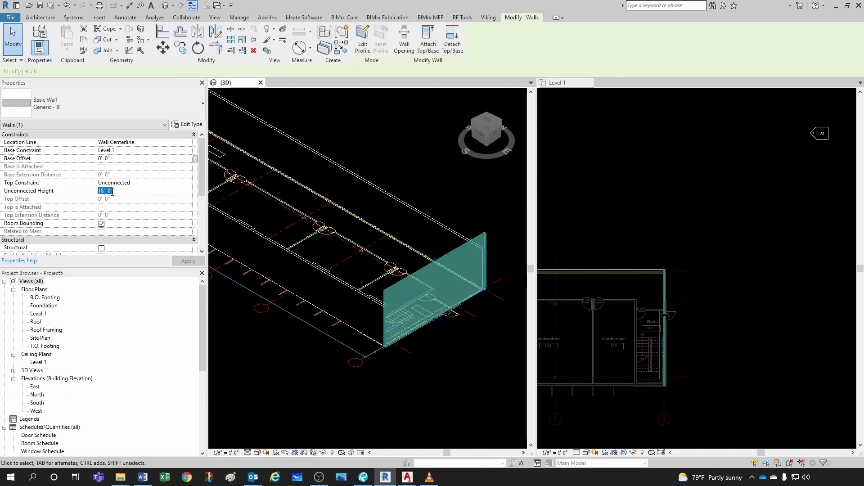
{"action": "type", "text": "1"}
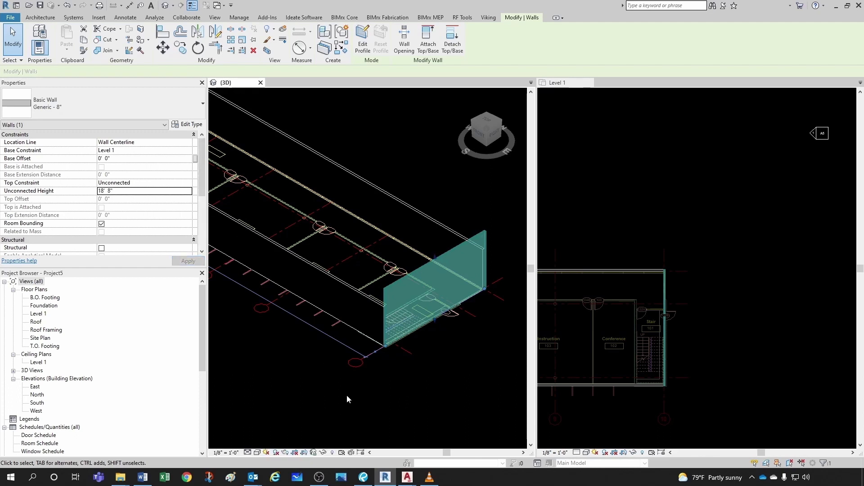
{"action": "left_click", "coordinate": [412, 363]}
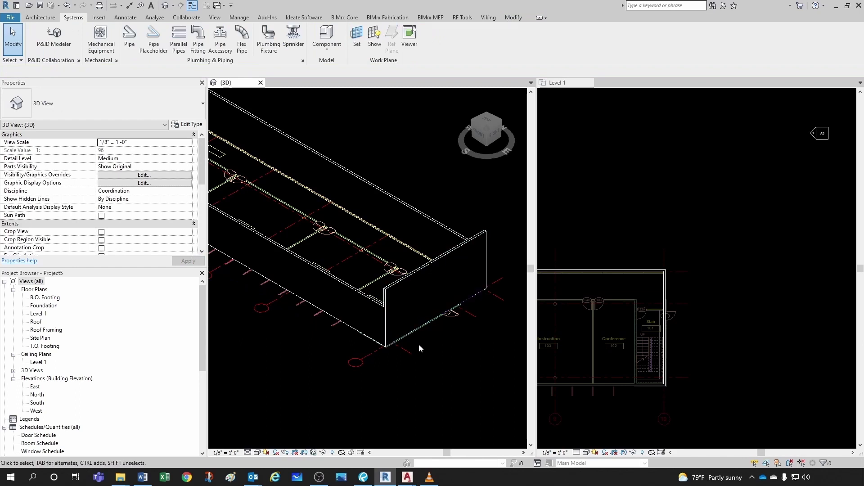
Return the east end wall's unconnected height to 18' 0"
{"action": "left_click", "coordinate": [391, 289]}
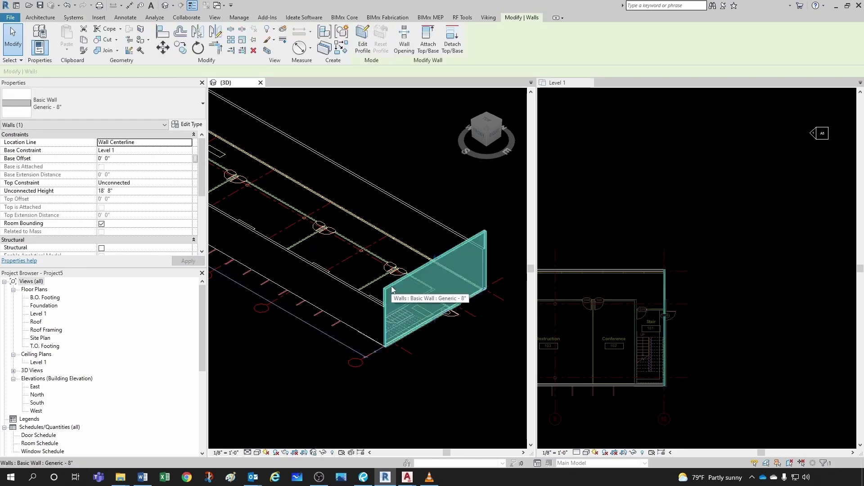
{"action": "left_click", "coordinate": [120, 191]}
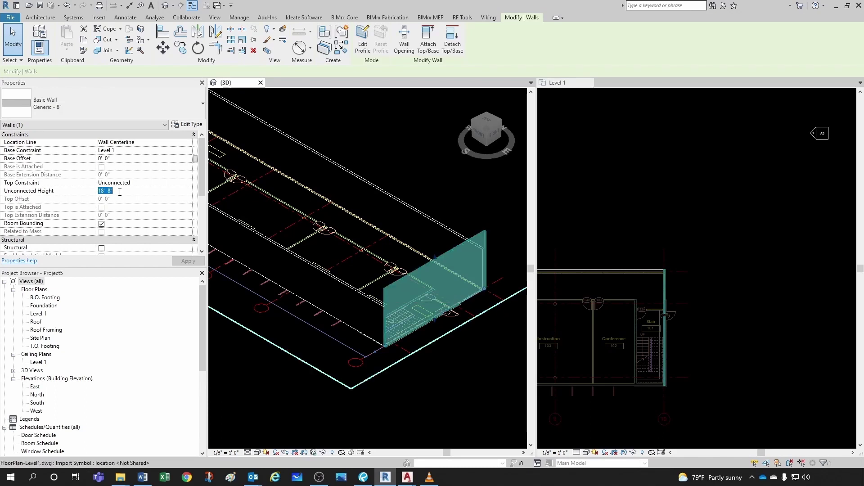
{"action": "type", "text": "18'  0"}
{"action": "key", "text": "Return"}
{"action": "left_click", "coordinate": [442, 365]}
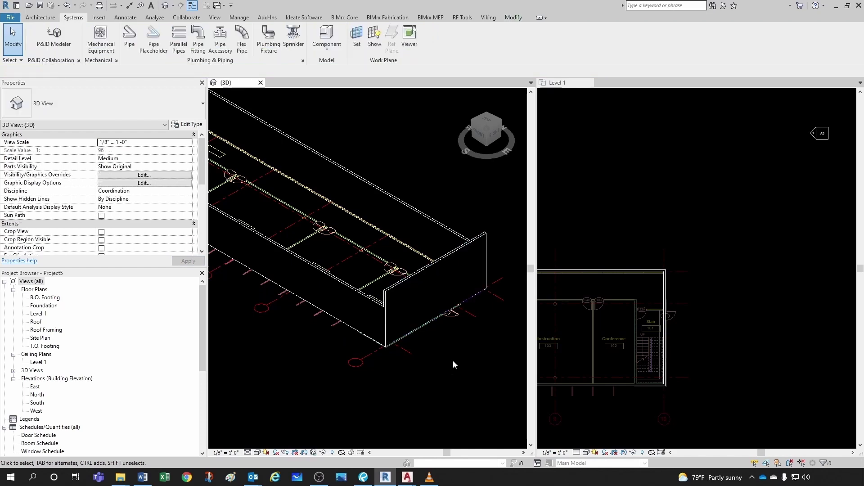
Try a base offset of 4' on the east end wall
{"action": "left_click", "coordinate": [432, 267]}
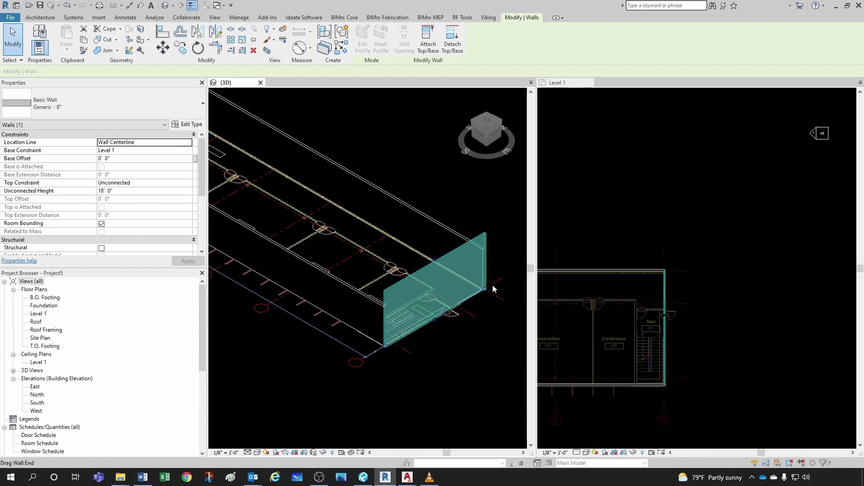
{"action": "left_click", "coordinate": [120, 159]}
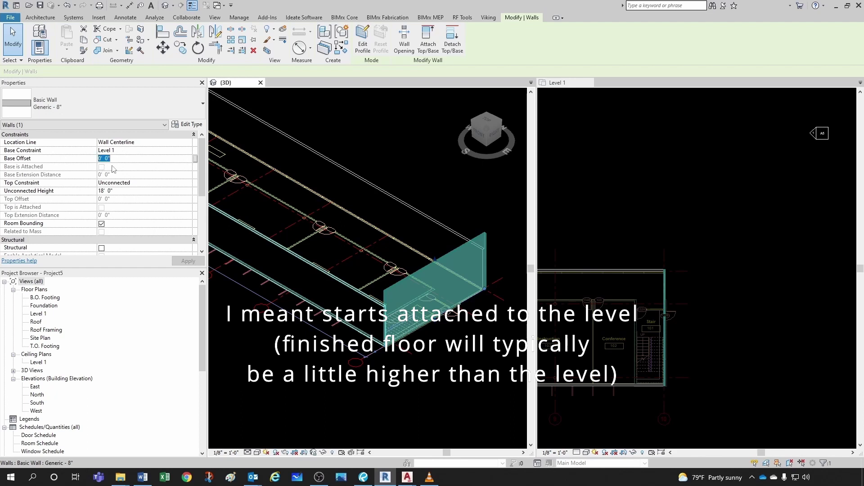
{"action": "type", "text": "4"}
{"action": "key", "text": "Return"}
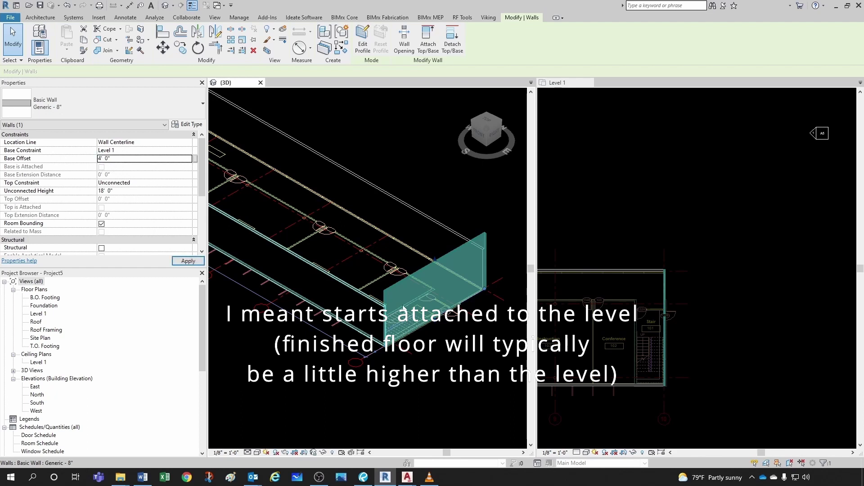
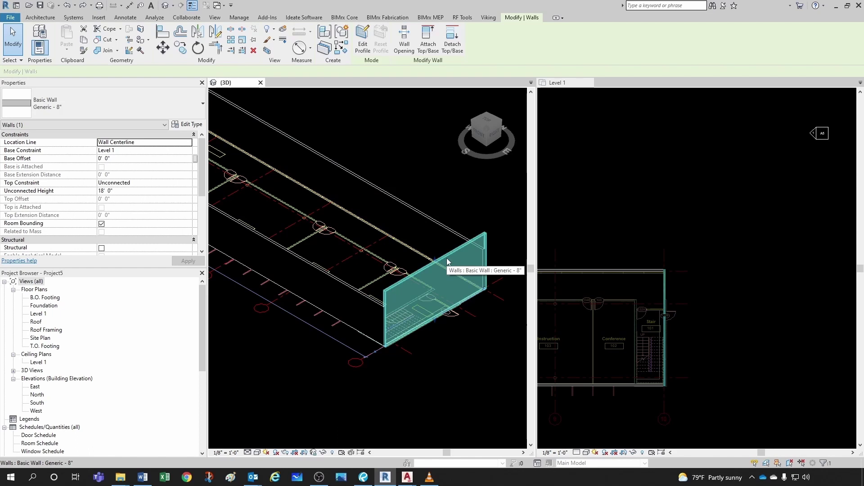
Review the type parameters of the east end wall and check which wall type the adjoining south and north walls use
{"action": "left_click", "coordinate": [180, 127]}
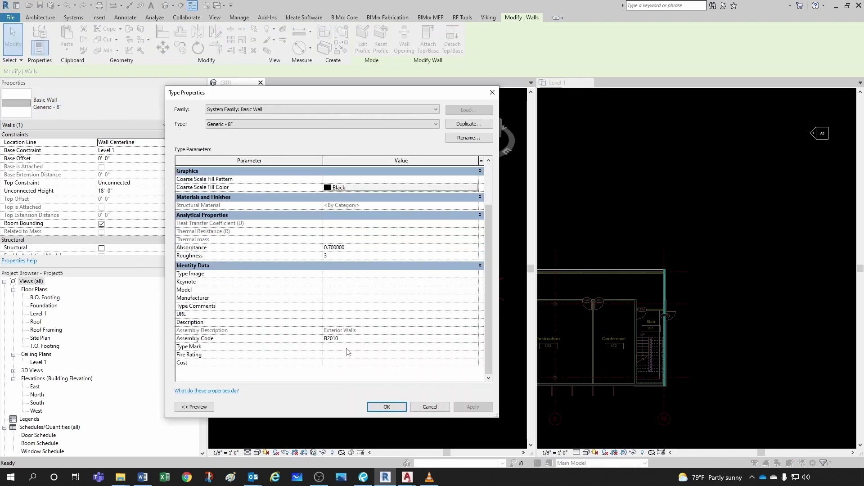
{"action": "scroll", "coordinate": [347, 349], "scroll_direction": "up", "scroll_amount": 2}
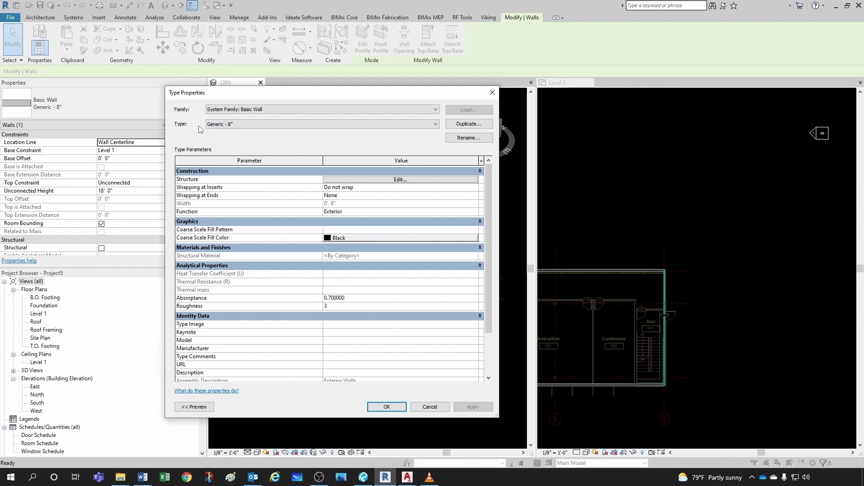
{"action": "key", "text": "Escape"}
{"action": "key", "text": "Escape"}
{"action": "left_click", "coordinate": [363, 295]}
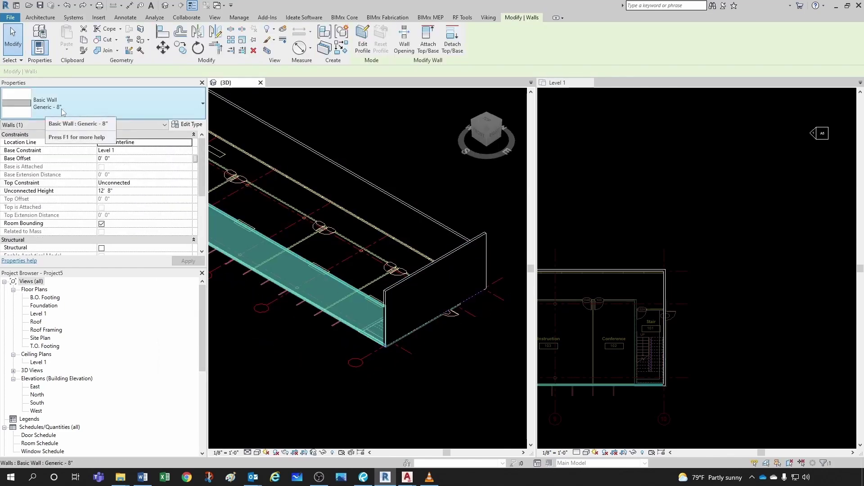
{"action": "left_click", "coordinate": [392, 199]}
{"action": "left_click", "coordinate": [441, 226]}
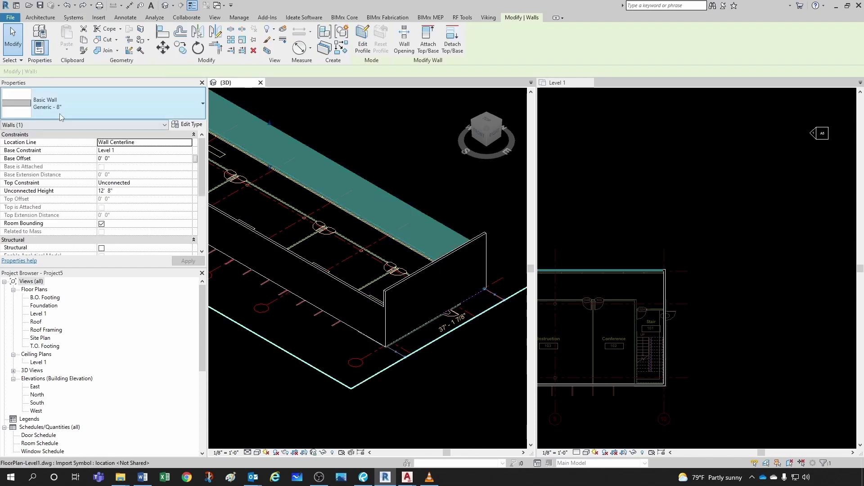
{"action": "key", "text": "Escape"}
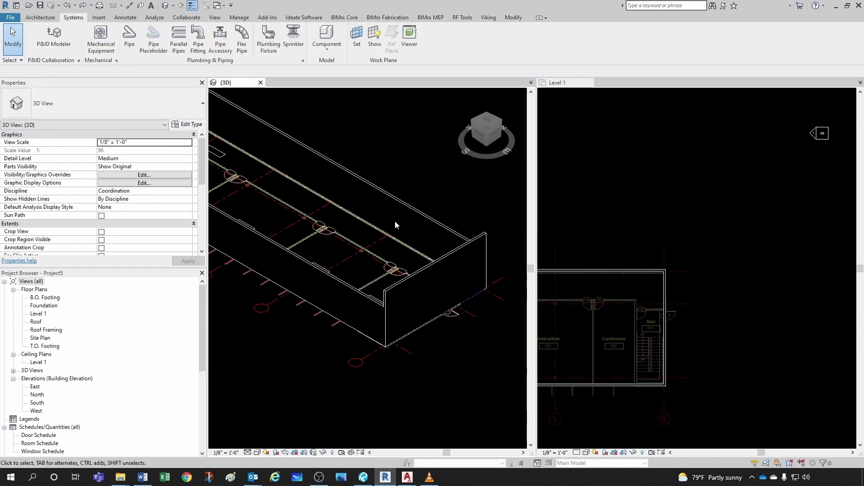
Change the thickness of the Structure layer in the Generic - 8" wall type, starting from the east end wall
{"action": "left_click", "coordinate": [420, 273]}
{"action": "left_click", "coordinate": [186, 124]}
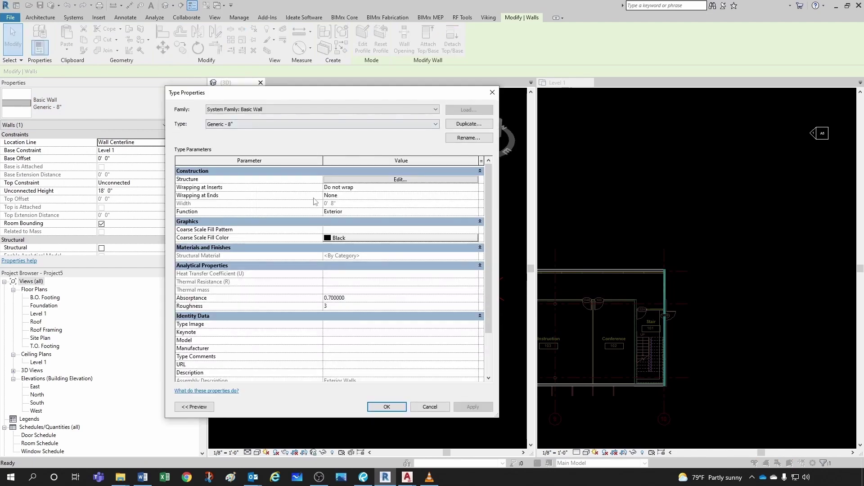
{"action": "scroll", "coordinate": [405, 268], "scroll_direction": "down", "scroll_amount": 2}
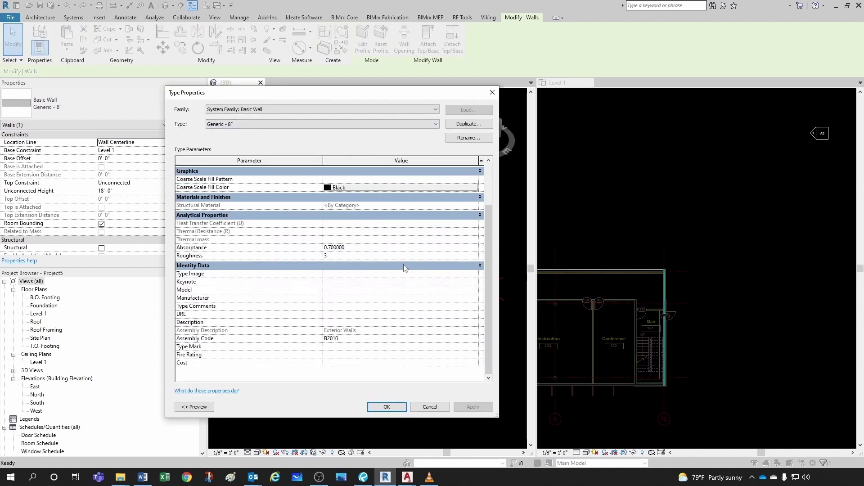
{"action": "scroll", "coordinate": [401, 269], "scroll_direction": "up", "scroll_amount": 2}
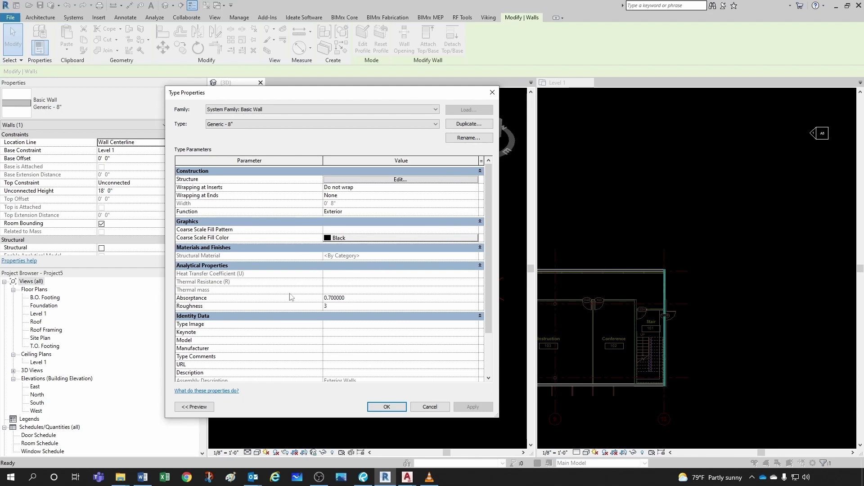
{"action": "left_click", "coordinate": [341, 181]}
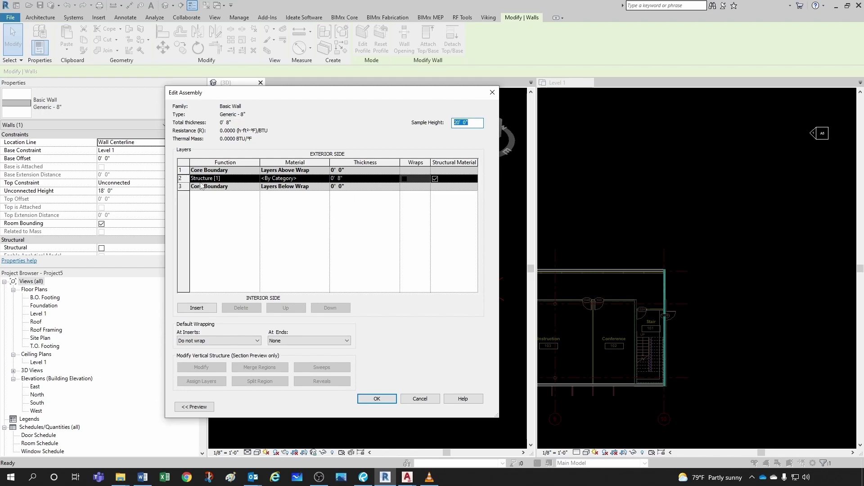
{"action": "left_click", "coordinate": [342, 178]}
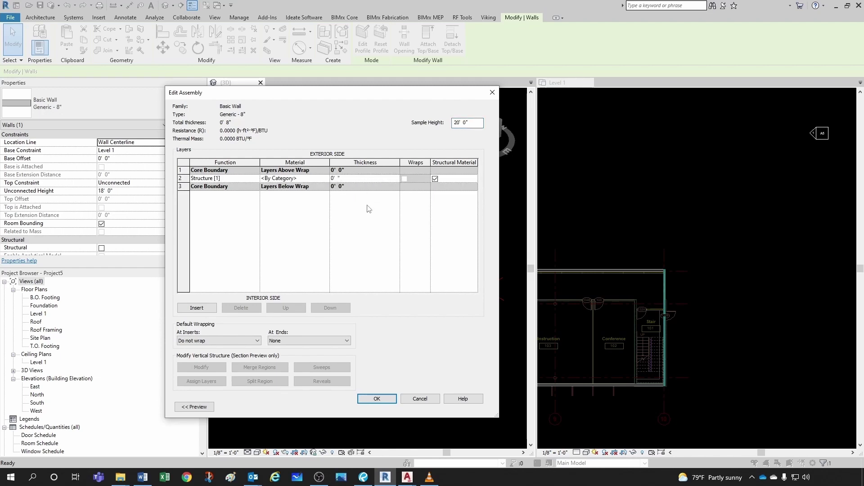
{"action": "left_click", "coordinate": [377, 398]}
{"action": "left_click", "coordinate": [386, 403]}
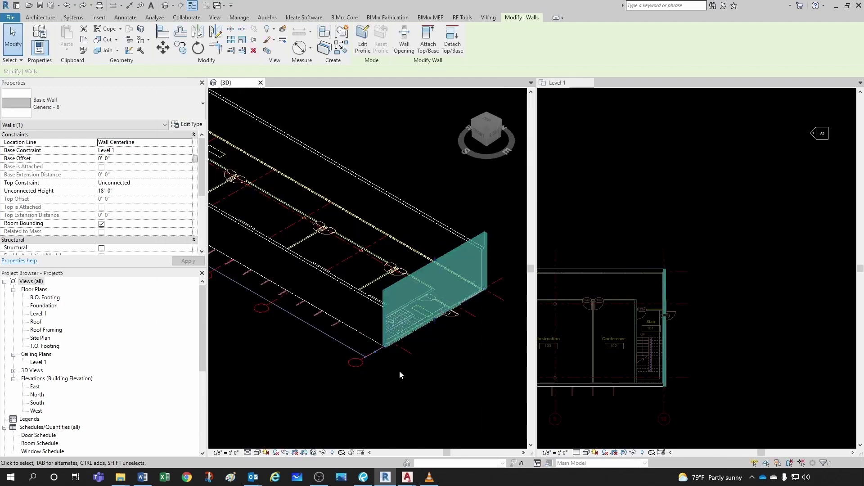
{"action": "left_click", "coordinate": [399, 360]}
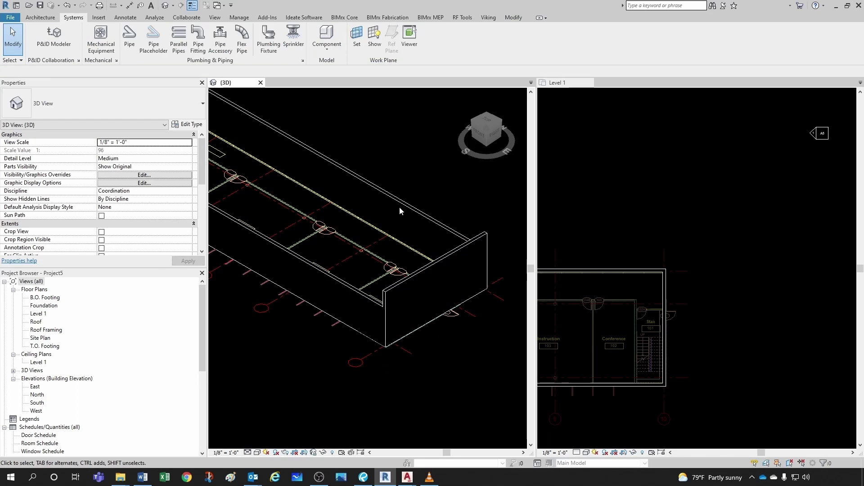
Check the wall type of the adjoining north wall and undo the Structure layer thickness change
{"action": "left_click", "coordinate": [427, 220]}
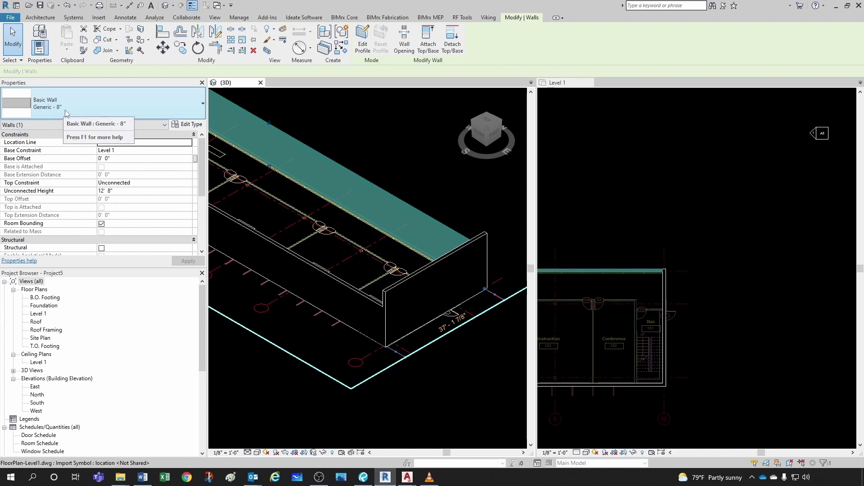
{"action": "key", "text": "Escape"}
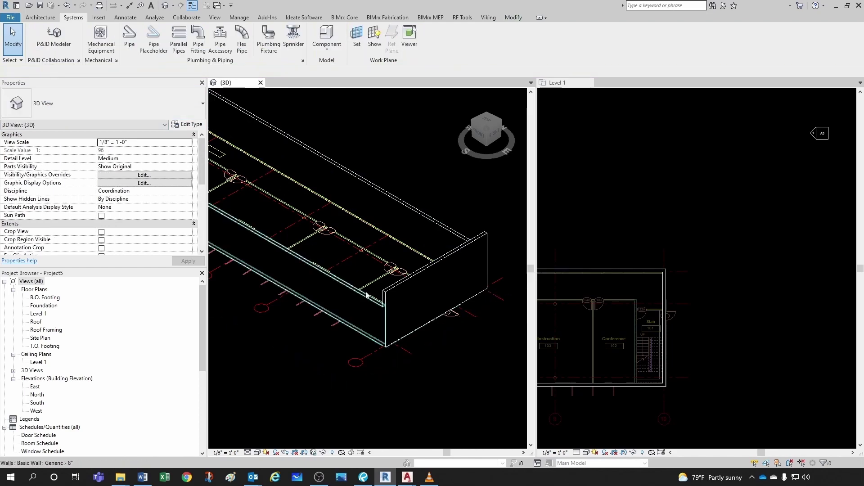
{"action": "left_click", "coordinate": [66, 6]}
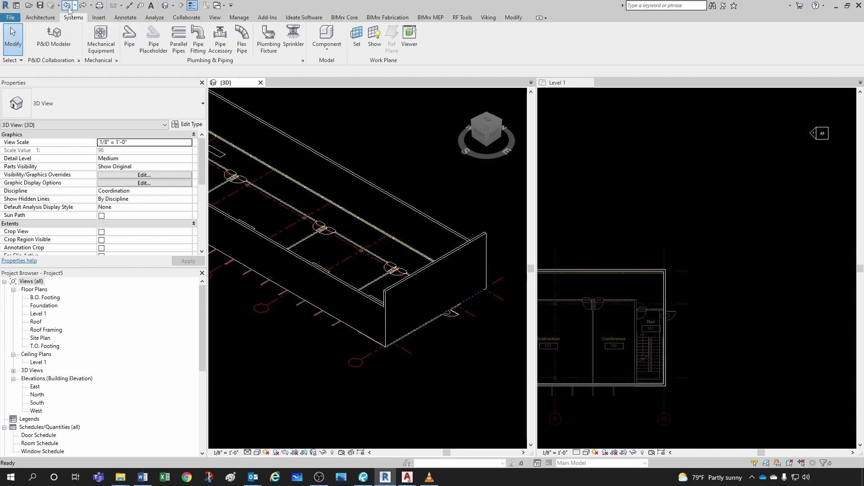
Undo the remaining property changes on the east end wall and make the Level 1 plan the active view
{"action": "left_click", "coordinate": [67, 6]}
{"action": "left_click", "coordinate": [67, 6]}
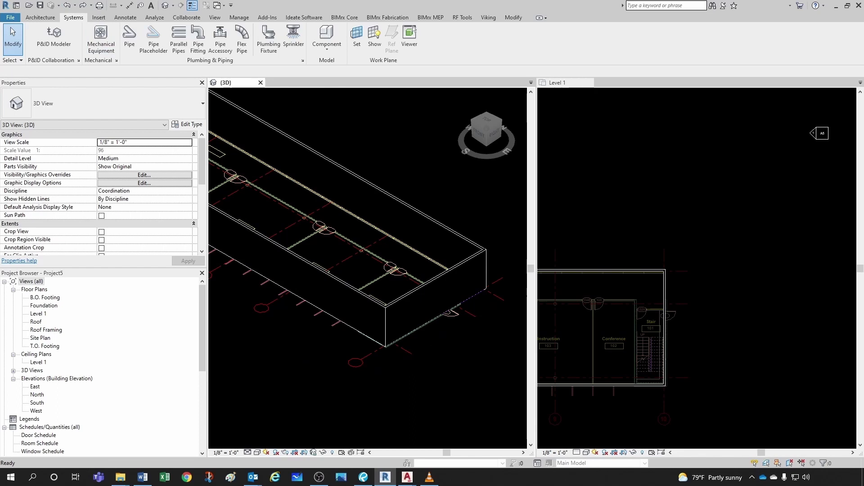
{"action": "left_click", "coordinate": [835, 355]}
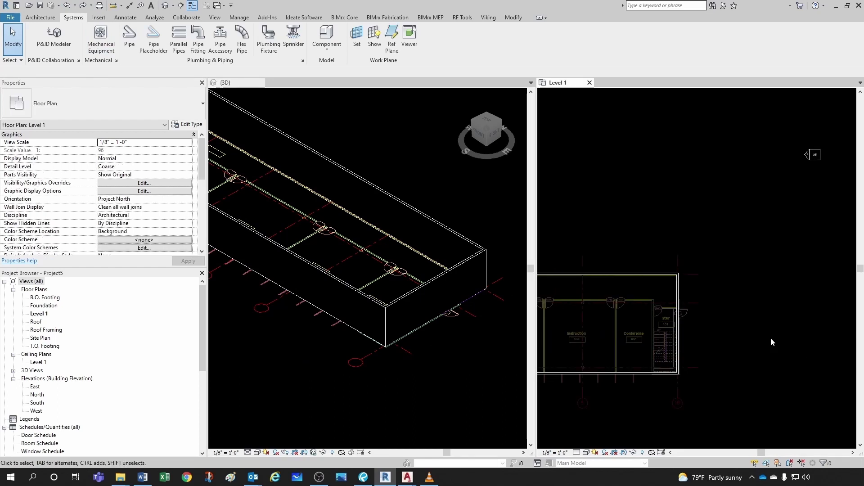
Select only the east end wall with an enclosing selection window in the Level 1 plan and clear the selection
{"action": "scroll", "coordinate": [770, 338], "scroll_direction": "down", "scroll_amount": 1}
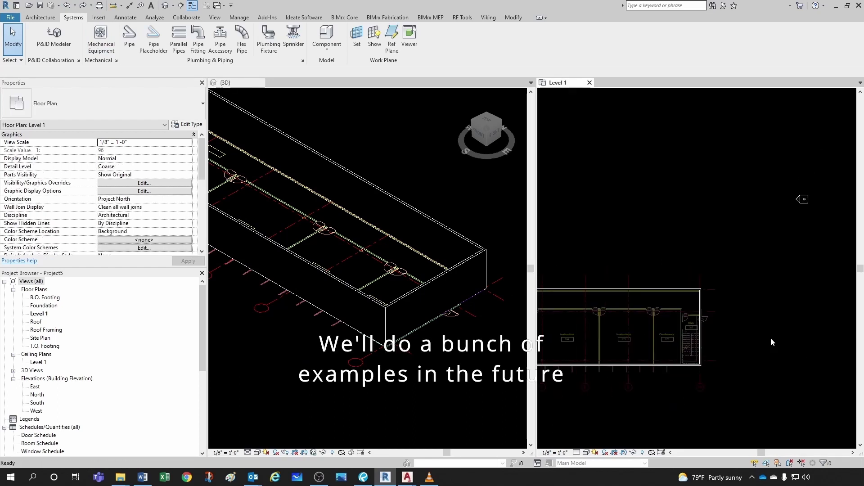
{"action": "scroll", "coordinate": [728, 345], "scroll_direction": "up", "scroll_amount": 1}
{"action": "middle_click_drag", "start_coordinate": [729, 348], "coordinate": [812, 364]}
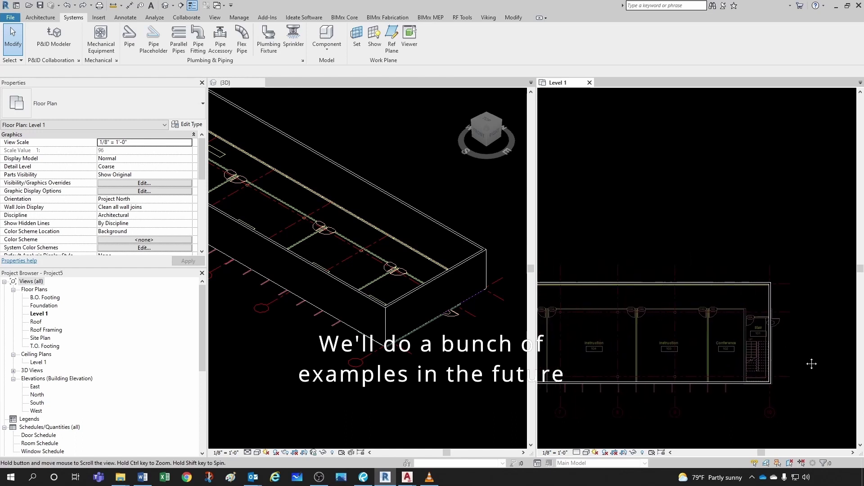
{"action": "scroll", "coordinate": [758, 348], "scroll_direction": "down", "scroll_amount": 1}
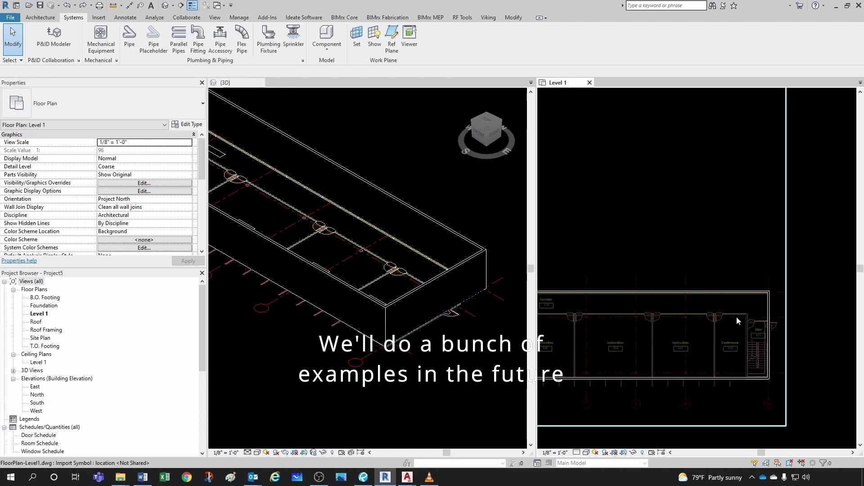
{"action": "scroll", "coordinate": [737, 317], "scroll_direction": "down", "scroll_amount": 3}
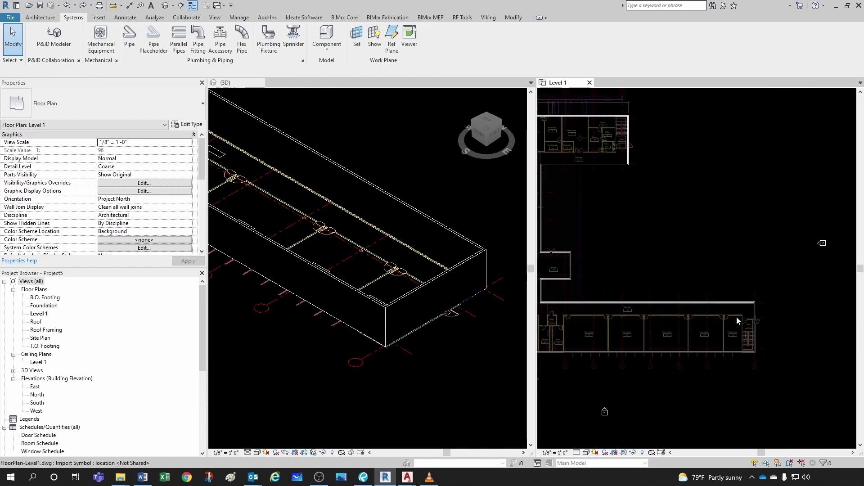
{"action": "scroll", "coordinate": [737, 317], "scroll_direction": "down", "scroll_amount": 2}
{"action": "scroll", "coordinate": [674, 300], "scroll_direction": "down", "scroll_amount": 2}
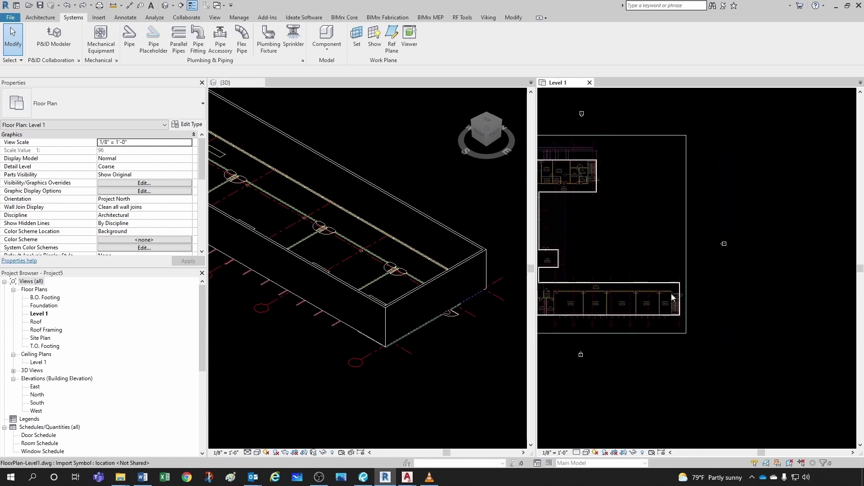
{"action": "scroll", "coordinate": [672, 282], "scroll_direction": "up", "scroll_amount": 2}
{"action": "left_click_drag", "start_coordinate": [654, 245], "coordinate": [725, 371]}
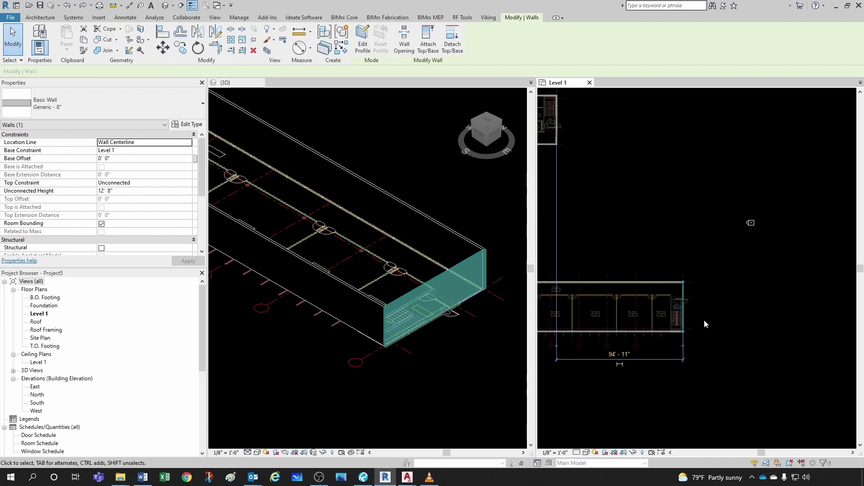
{"action": "scroll", "coordinate": [699, 308], "scroll_direction": "up", "scroll_amount": 2}
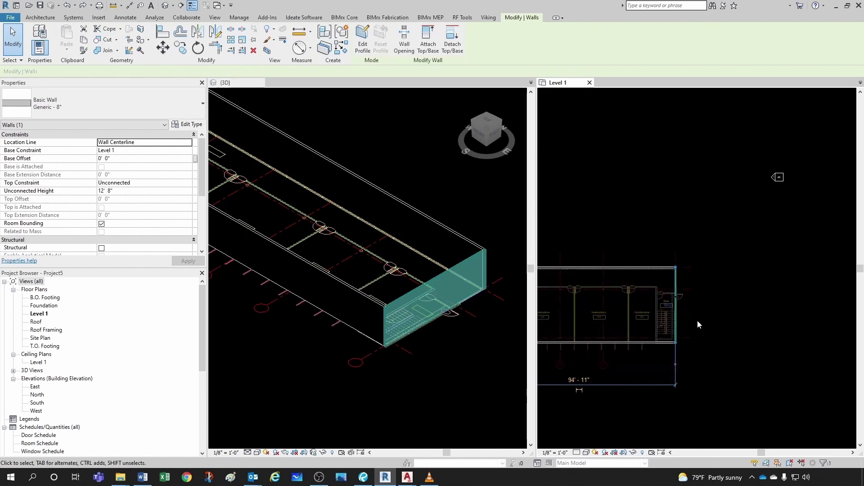
{"action": "left_click", "coordinate": [689, 296]}
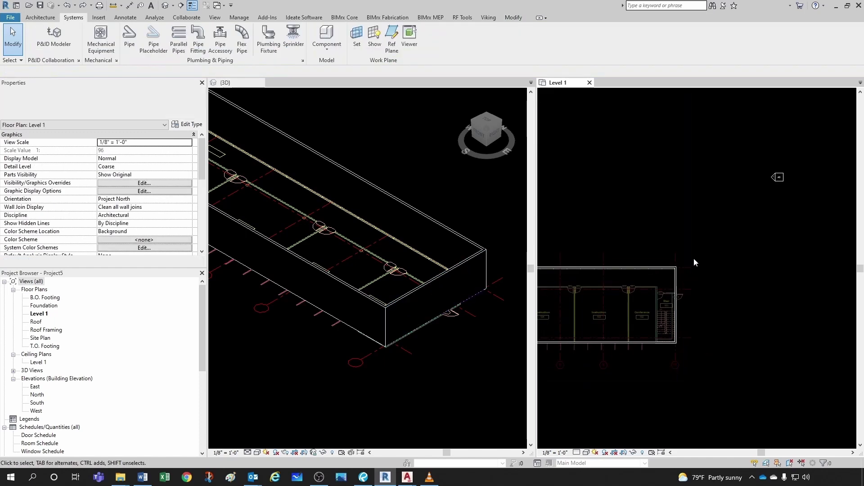
Select everything touching the northeast corner of the lower wing with a crossing window in the Level 1 plan and clear the selection
{"action": "left_click_drag", "start_coordinate": [728, 214], "coordinate": [647, 278]}
{"action": "scroll", "coordinate": [663, 279], "scroll_direction": "down", "scroll_amount": 3}
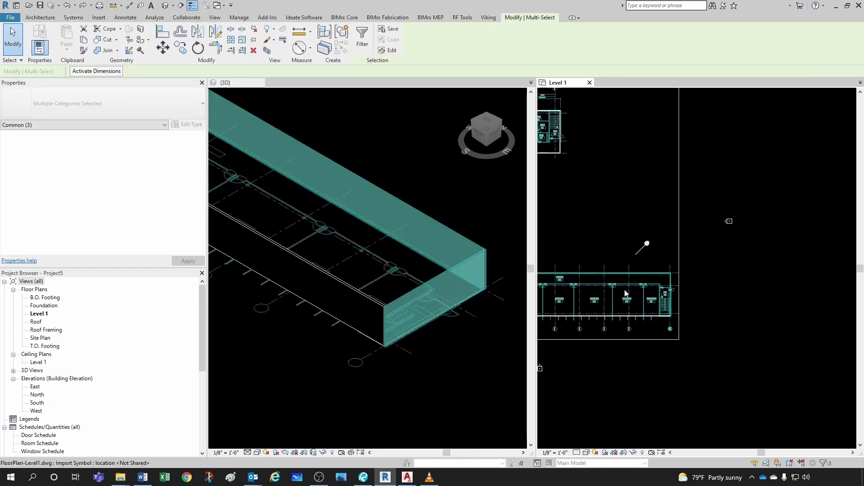
{"action": "left_click", "coordinate": [633, 349]}
{"action": "scroll", "coordinate": [633, 350], "scroll_direction": "up", "scroll_amount": 3}
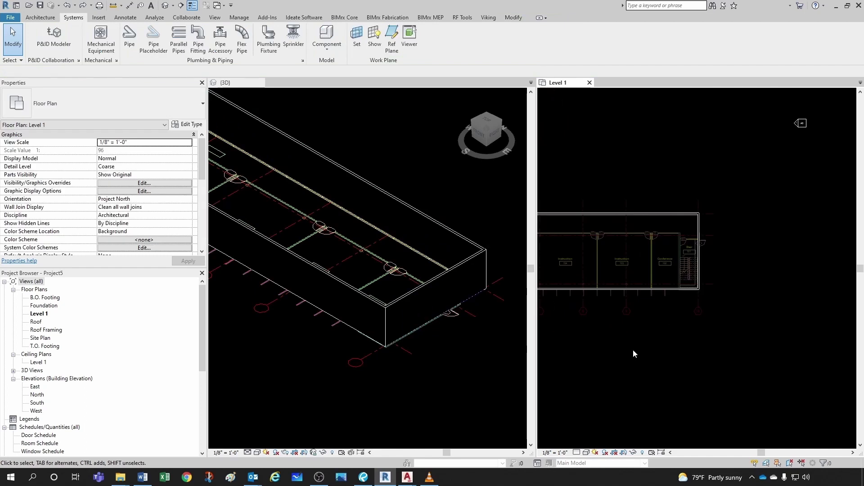
{"action": "scroll", "coordinate": [679, 334], "scroll_direction": "up", "scroll_amount": 2}
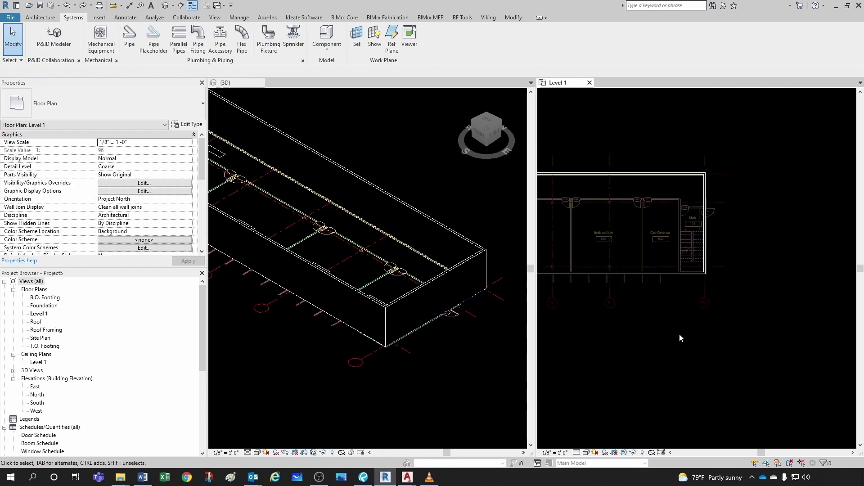
{"action": "scroll", "coordinate": [680, 333], "scroll_direction": "down", "scroll_amount": 2}
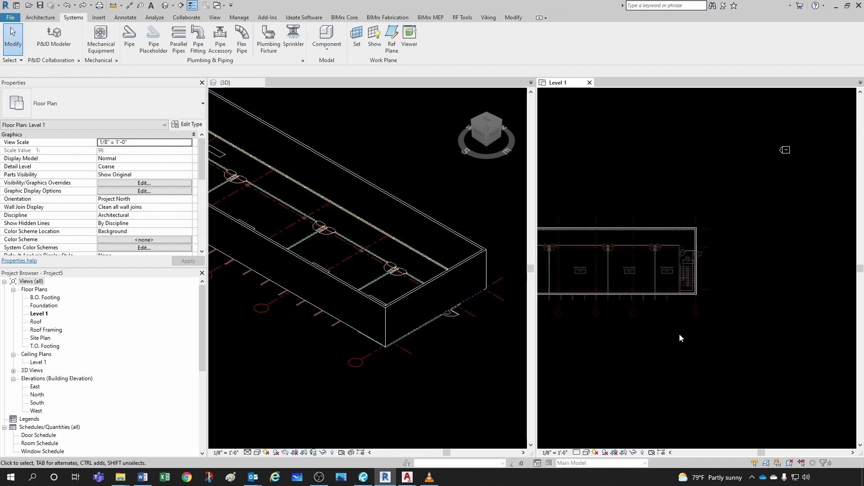
Select the whole chain of connected exterior walls in the Level 1 plan and clear the selection
{"action": "key", "text": "Tab"}
{"action": "left_click", "coordinate": [684, 297]}
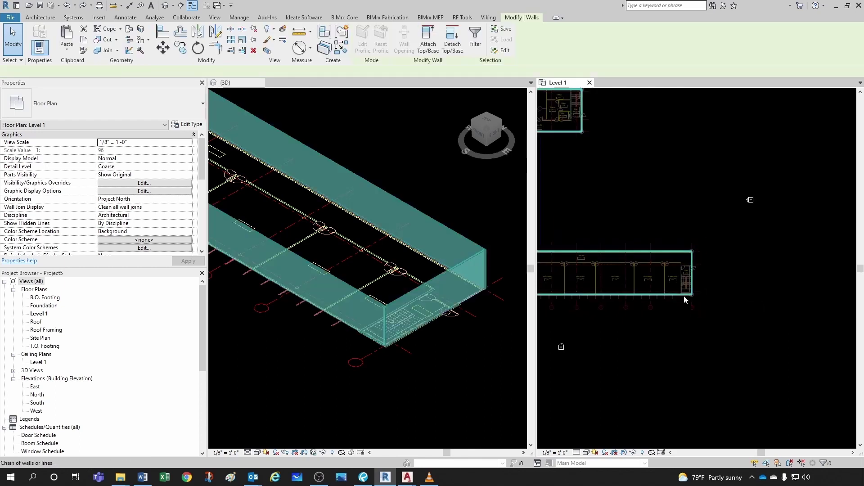
{"action": "scroll", "coordinate": [688, 321], "scroll_direction": "down", "scroll_amount": 3}
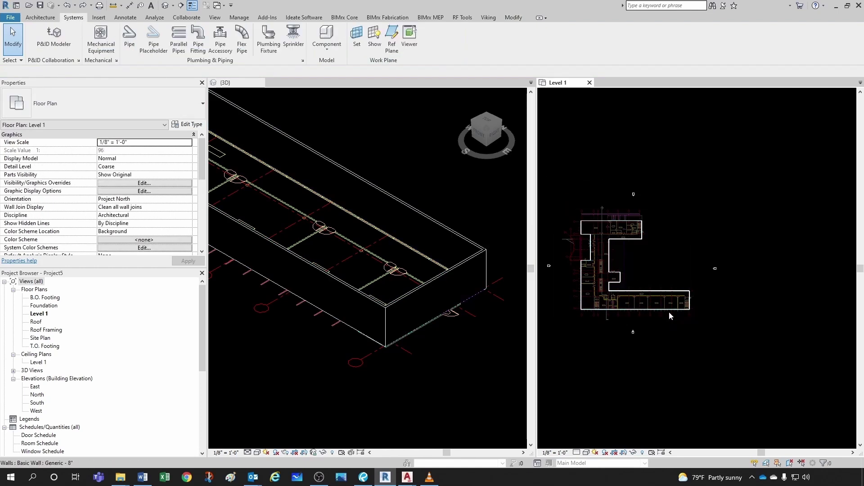
{"action": "key", "text": "Tab"}
{"action": "left_click", "coordinate": [669, 311]}
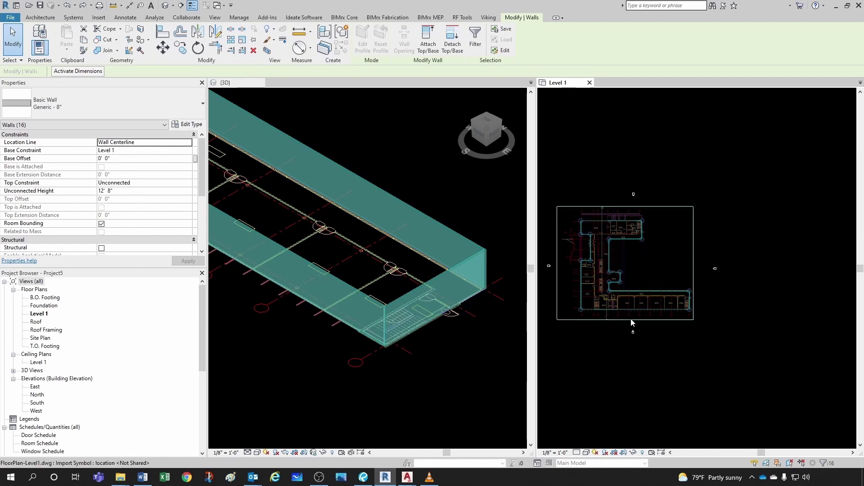
{"action": "key", "text": "Escape"}
{"action": "scroll", "coordinate": [728, 338], "scroll_direction": "up", "scroll_amount": 2}
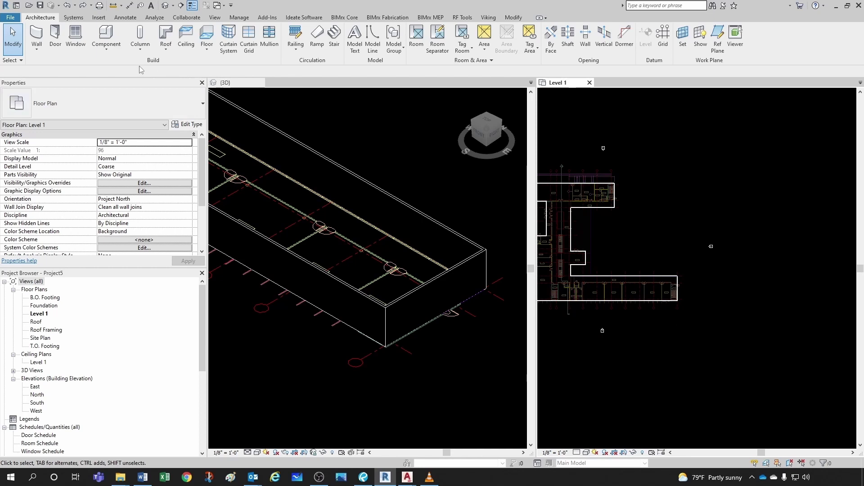
{"action": "left_click", "coordinate": [37, 36]}
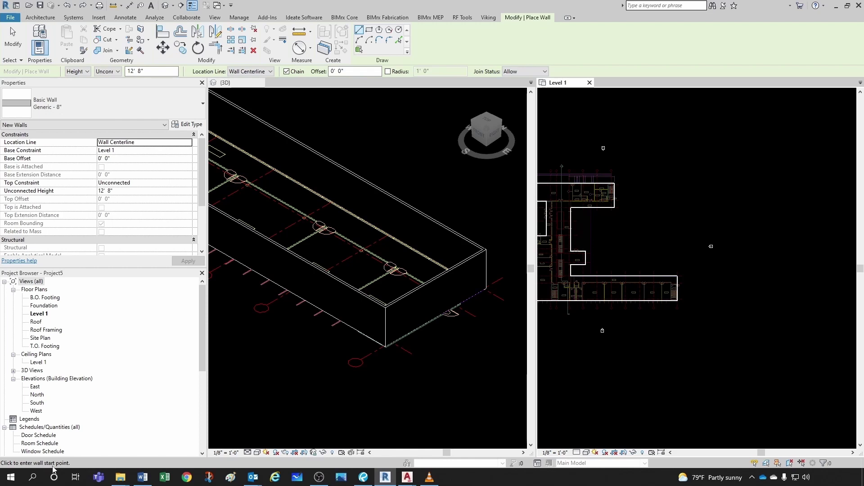
{"action": "left_click", "coordinate": [738, 324]}
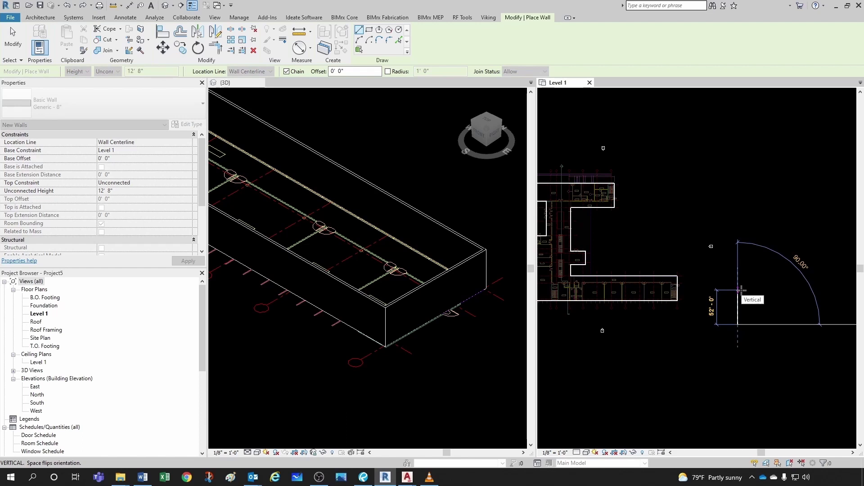
{"action": "scroll", "coordinate": [741, 291], "scroll_direction": "up", "scroll_amount": 2}
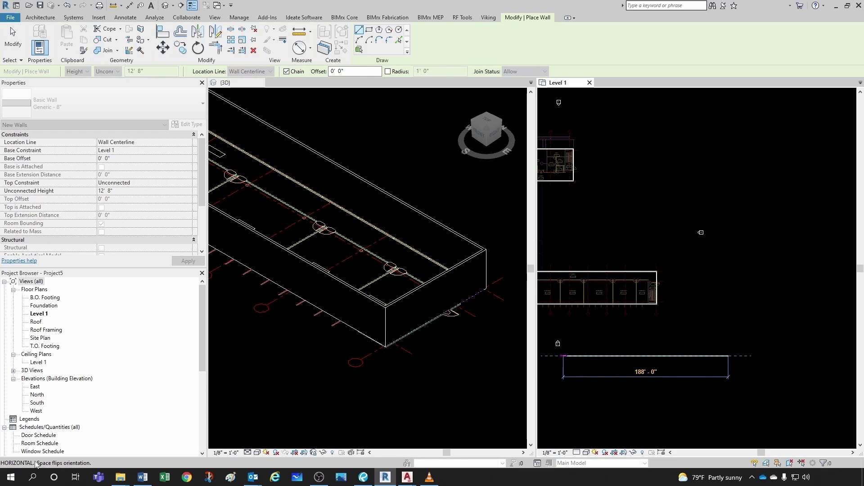
{"action": "scroll", "coordinate": [680, 348], "scroll_direction": "down", "scroll_amount": 1}
{"action": "key", "text": "Escape"}
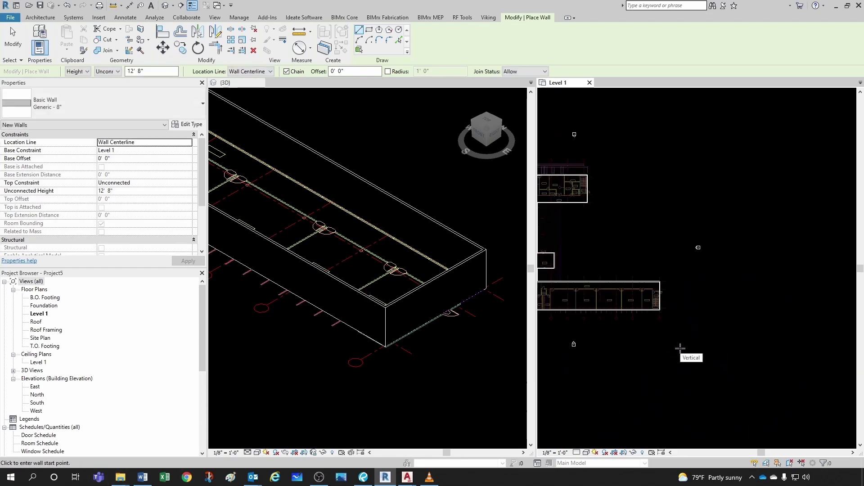
{"action": "key", "text": "Escape"}
Change the whole chain of connected exterior walls to the wall type Exterior - Brick on CMU
{"action": "scroll", "coordinate": [655, 314], "scroll_direction": "up", "scroll_amount": 1}
{"action": "scroll", "coordinate": [696, 335], "scroll_direction": "up", "scroll_amount": 1}
{"action": "key", "text": "Tab"}
{"action": "left_click", "coordinate": [700, 326]}
{"action": "scroll", "coordinate": [715, 331], "scroll_direction": "down", "scroll_amount": 2}
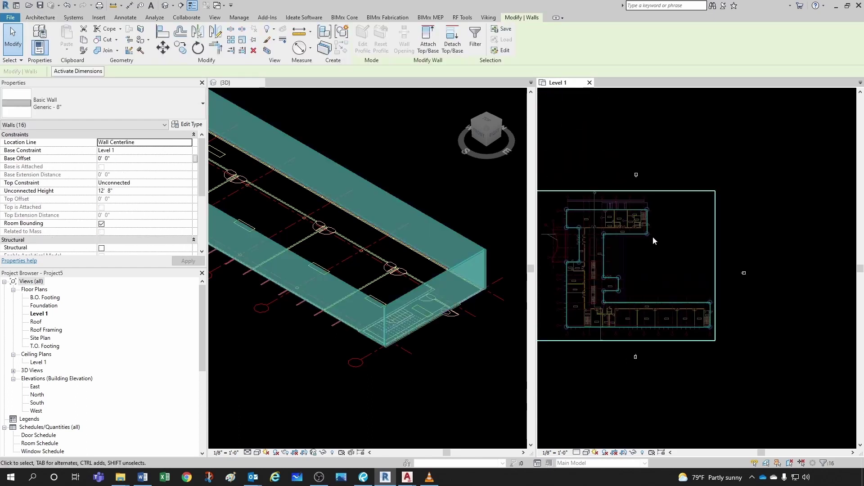
{"action": "scroll", "coordinate": [580, 297], "scroll_direction": "up", "scroll_amount": 2}
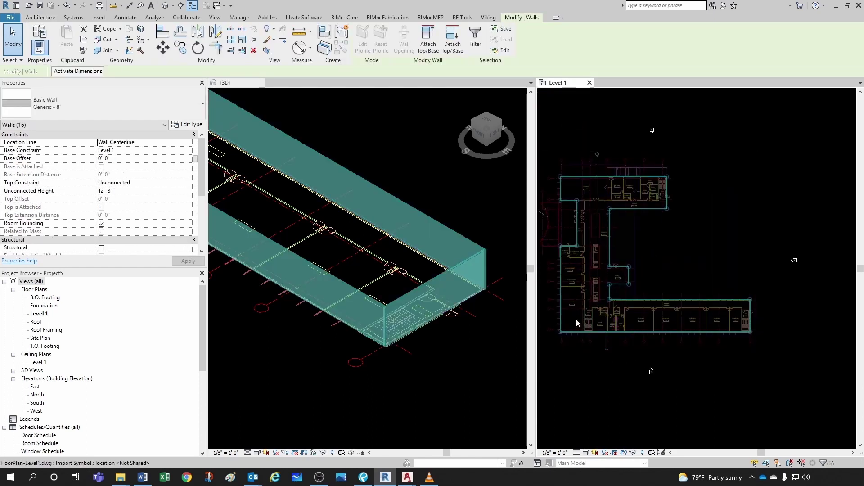
{"action": "left_click", "coordinate": [104, 103]}
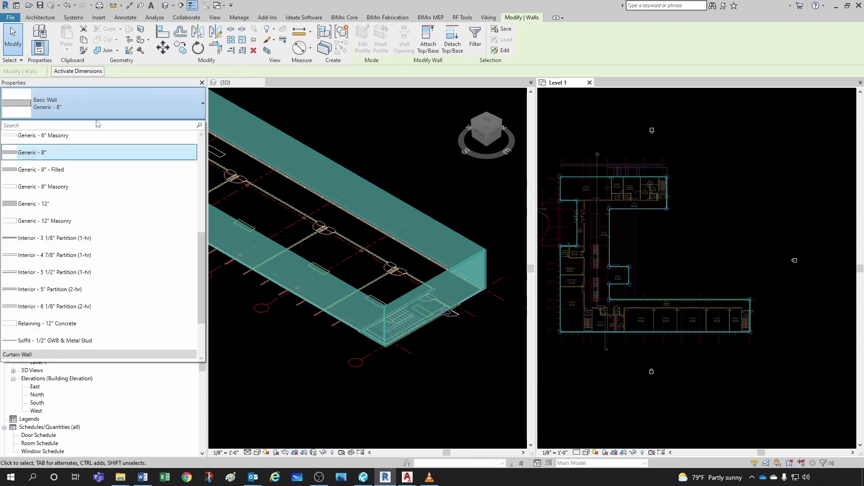
{"action": "scroll", "coordinate": [63, 193], "scroll_direction": "up", "scroll_amount": 4}
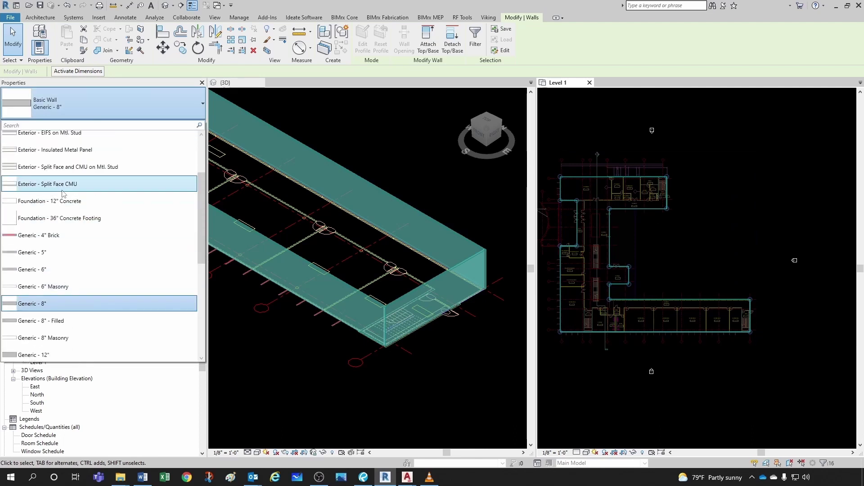
{"action": "scroll", "coordinate": [75, 221], "scroll_direction": "up", "scroll_amount": 3}
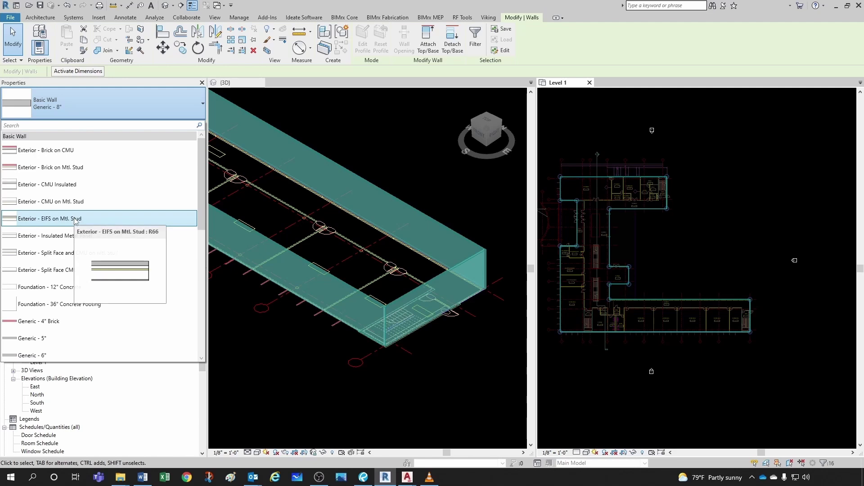
{"action": "left_click", "coordinate": [53, 154]}
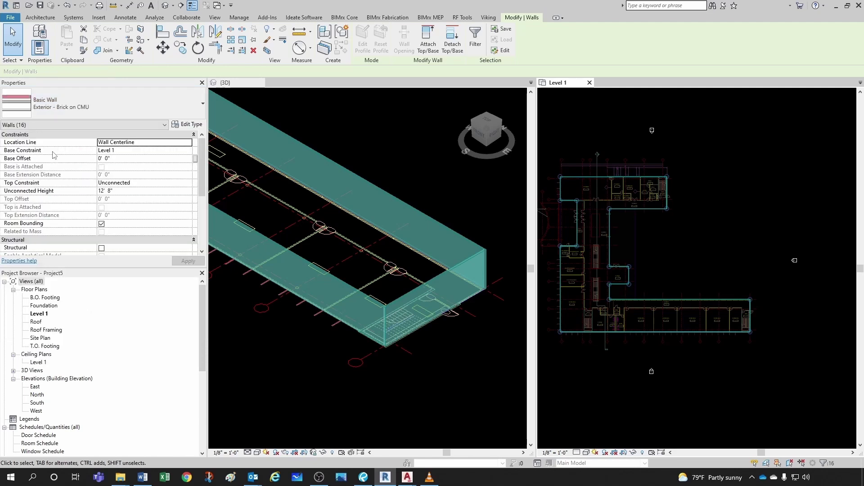
{"action": "left_click", "coordinate": [738, 345]}
Switch the views from tiled to tabbed so the Level 1 plan fills the drawing area
{"action": "scroll", "coordinate": [761, 324], "scroll_direction": "up", "scroll_amount": 8}
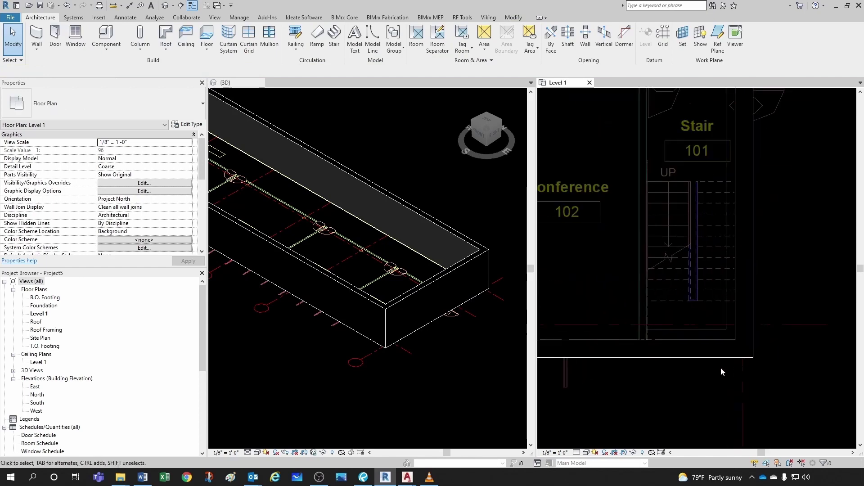
{"action": "key", "text": "w"}
{"action": "key", "text": "t"}
{"action": "key", "text": "t"}
{"action": "key", "text": "w"}
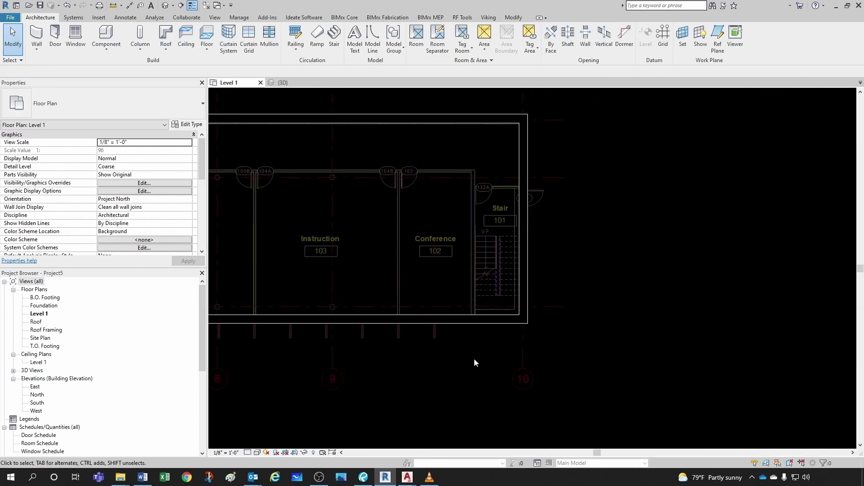
Set the Level 1 plan's detail level to Medium and inspect the wall layers at the southeast corner by the stair
{"action": "scroll", "coordinate": [540, 321], "scroll_direction": "down", "scroll_amount": 2}
{"action": "scroll", "coordinate": [541, 322], "scroll_direction": "down", "scroll_amount": 5}
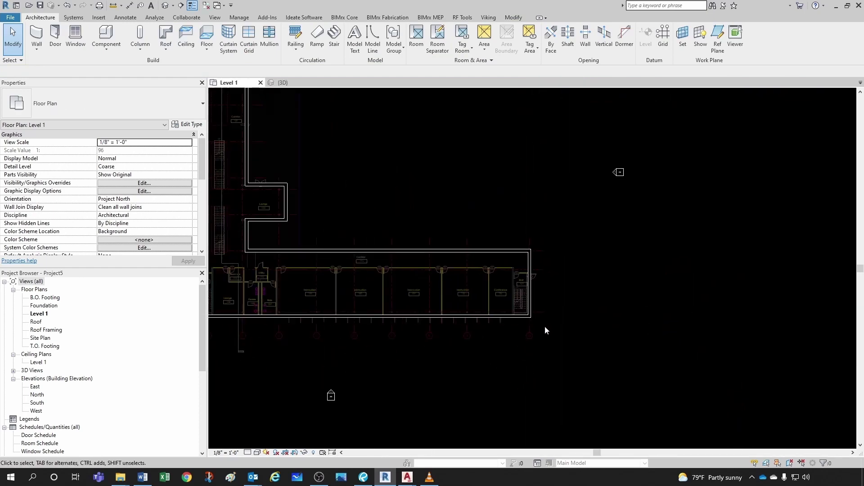
{"action": "scroll", "coordinate": [541, 335], "scroll_direction": "up", "scroll_amount": 5}
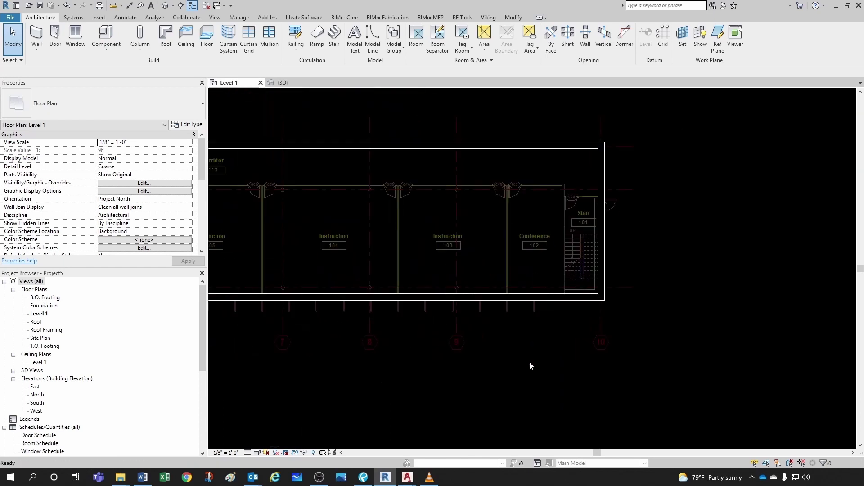
{"action": "left_click", "coordinate": [248, 452]}
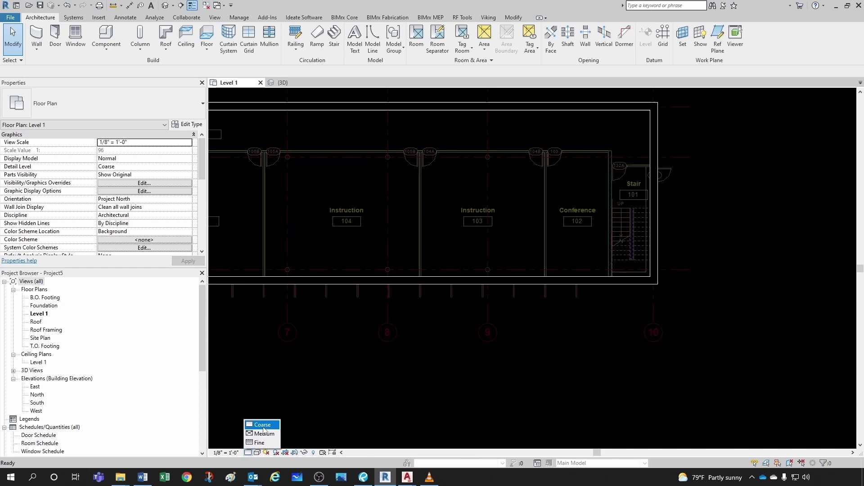
{"action": "left_click", "coordinate": [263, 433]}
{"action": "scroll", "coordinate": [597, 287], "scroll_direction": "up", "scroll_amount": 5}
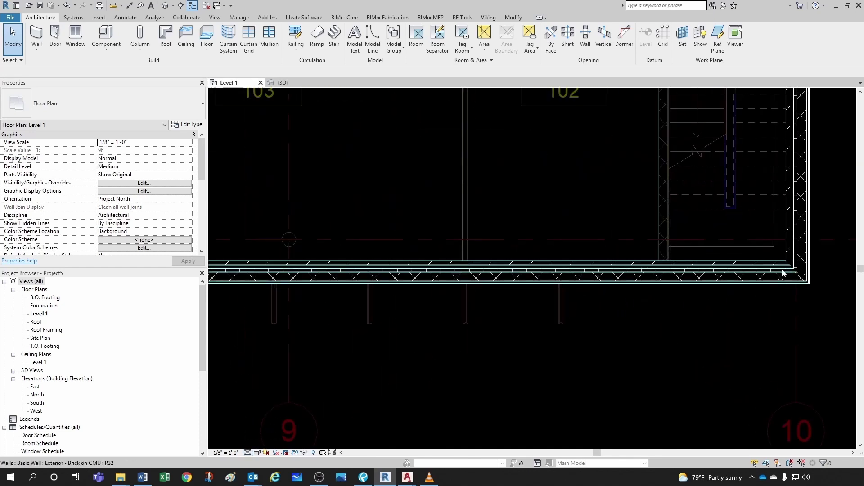
Set the Level 1 plan's detail level to Fine and look closely at the south exterior wall
{"action": "left_click", "coordinate": [250, 452]}
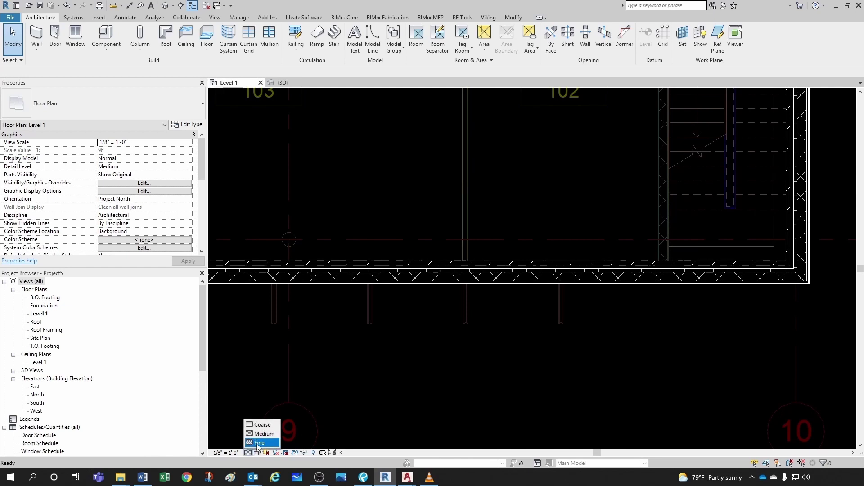
{"action": "left_click", "coordinate": [259, 442]}
{"action": "scroll", "coordinate": [557, 292], "scroll_direction": "up", "scroll_amount": 3}
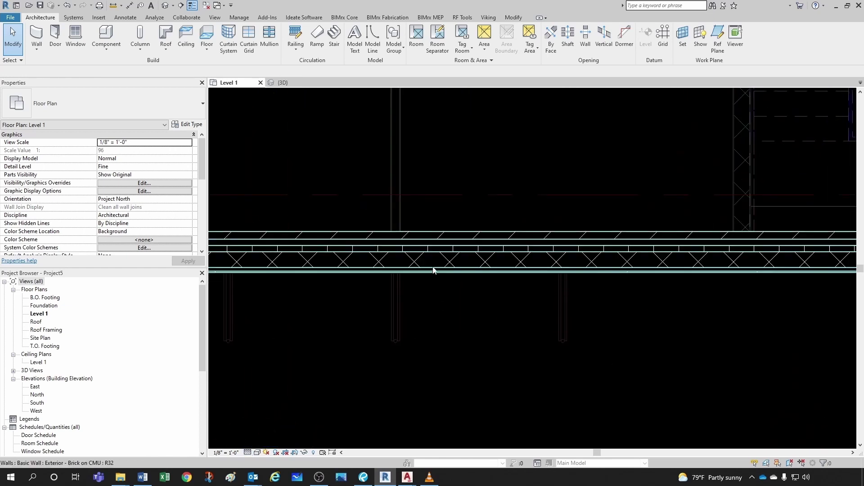
Inspect the layer assembly of the south exterior wall's type with its preview, and leave the assembly unedited
{"action": "left_click", "coordinate": [433, 265]}
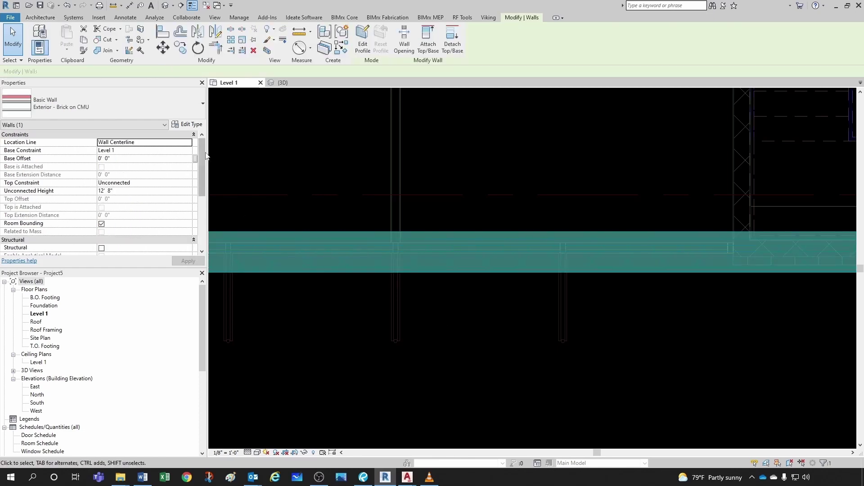
{"action": "left_click", "coordinate": [177, 126]}
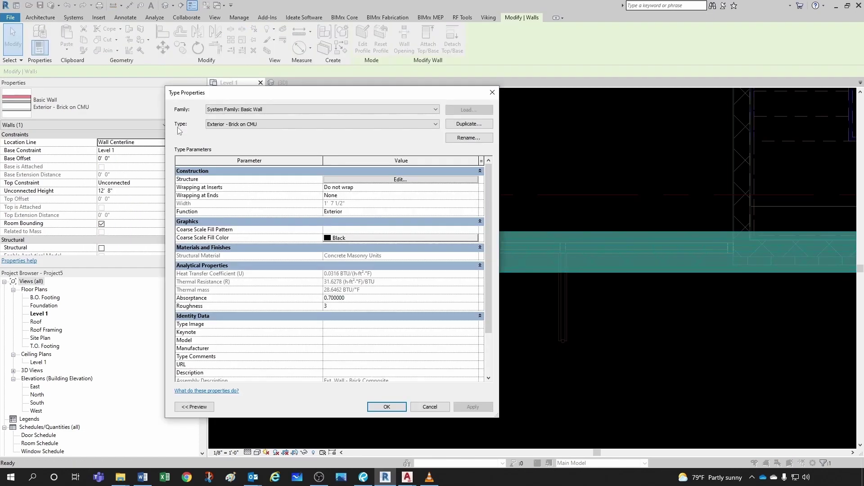
{"action": "left_click", "coordinate": [367, 179]}
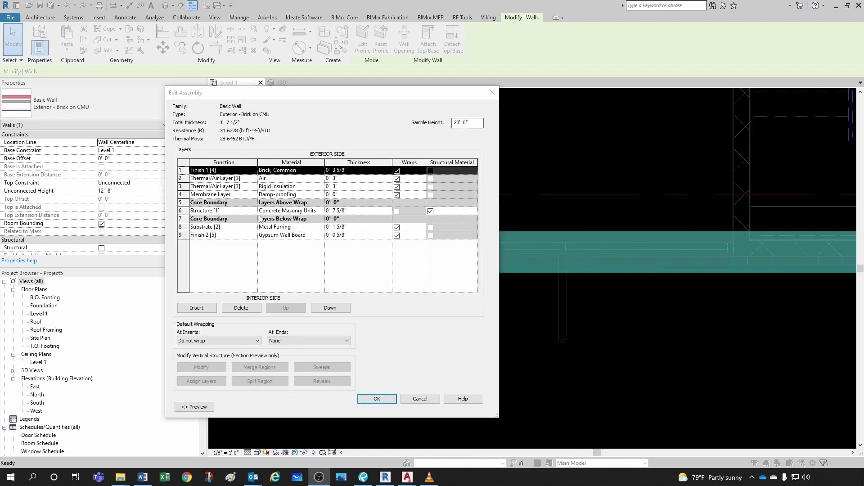
{"action": "left_click", "coordinate": [194, 407]}
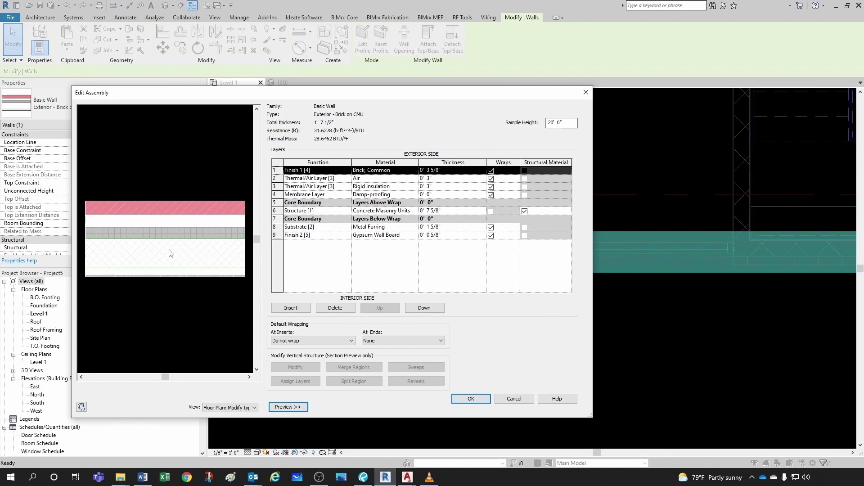
{"action": "left_click", "coordinate": [511, 399]}
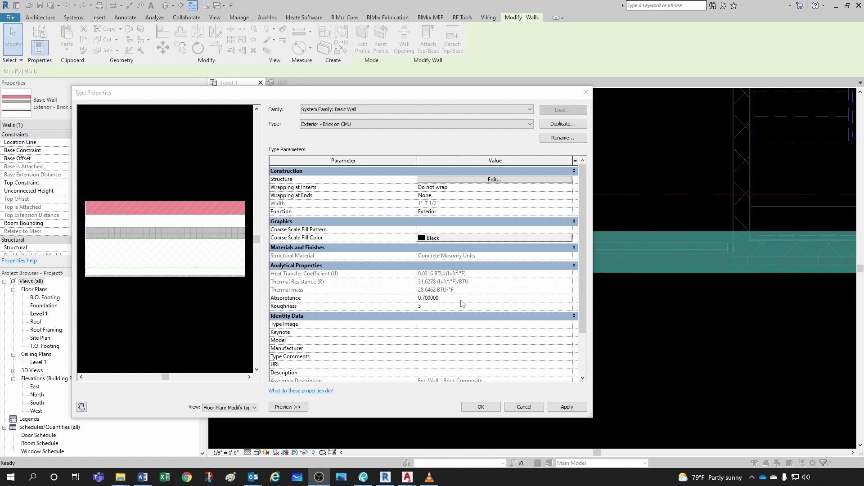
Review the remaining type parameters of Exterior - Brick on CMU, cancel without changes, and clear the wall selection
{"action": "scroll", "coordinate": [459, 296], "scroll_direction": "down", "scroll_amount": 2}
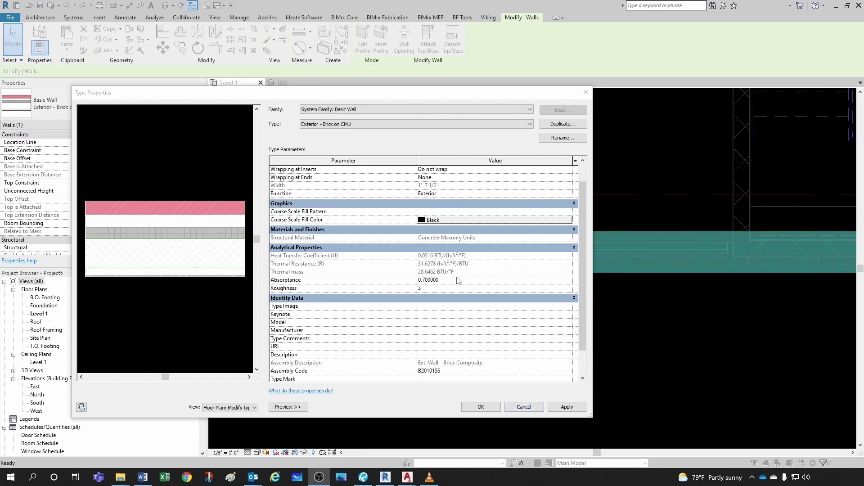
{"action": "scroll", "coordinate": [454, 270], "scroll_direction": "down", "scroll_amount": 1}
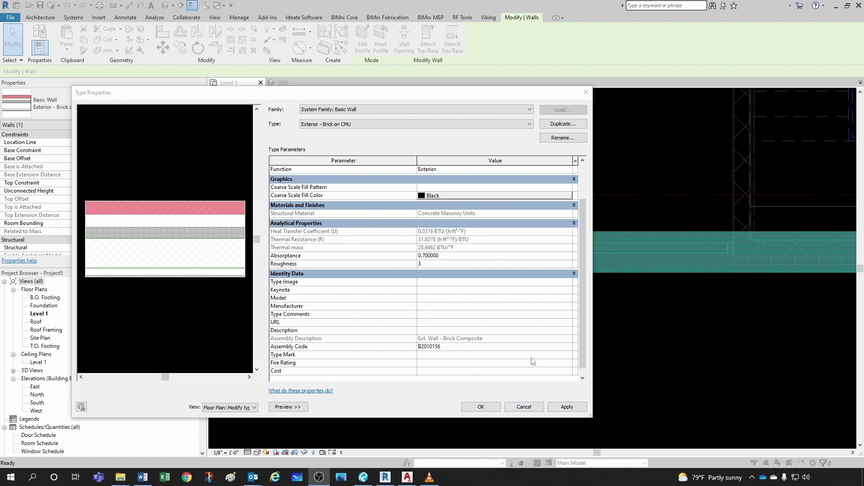
{"action": "left_click", "coordinate": [524, 406]}
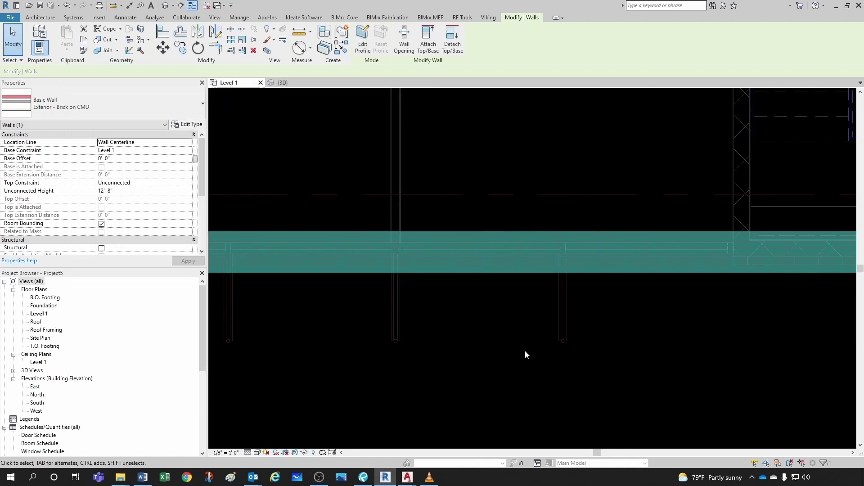
{"action": "left_click", "coordinate": [505, 319]}
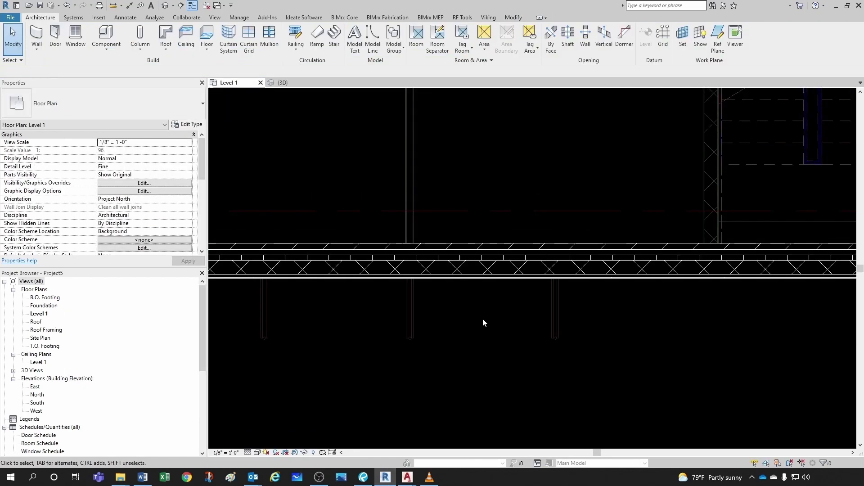
Switch thin lines off to view the south wall's line weights and switch thin lines back on
{"action": "key", "text": "t"}
{"action": "key", "text": "l"}
{"action": "scroll", "coordinate": [507, 297], "scroll_direction": "up", "scroll_amount": 2}
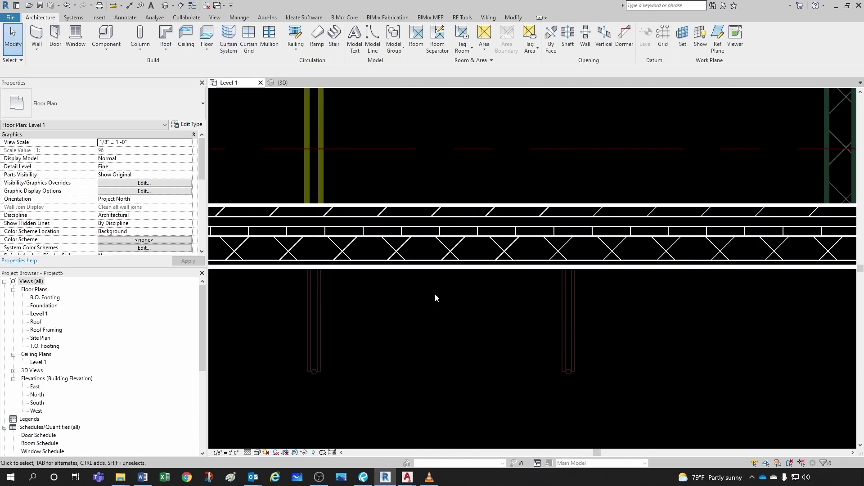
{"action": "left_click", "coordinate": [193, 6]}
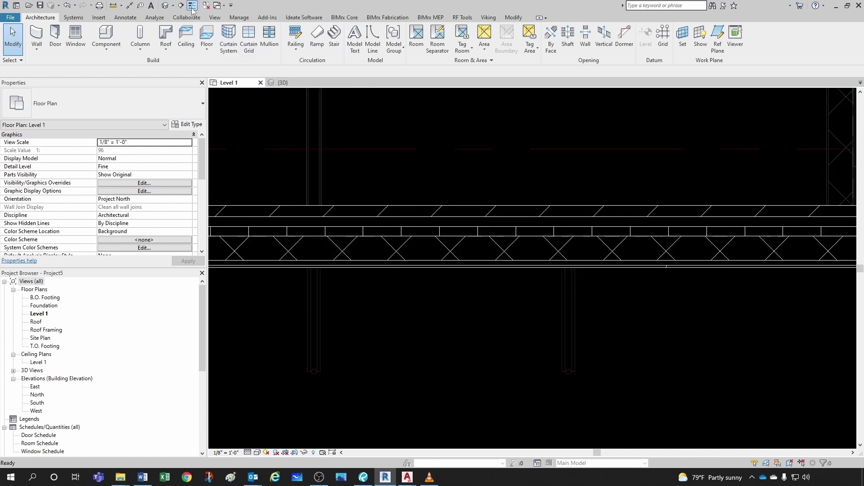
Draw a horizontal Generic - 8" wall about 5'-9" long in the open area east of the stair
{"action": "scroll", "coordinate": [486, 258], "scroll_direction": "down", "scroll_amount": 5}
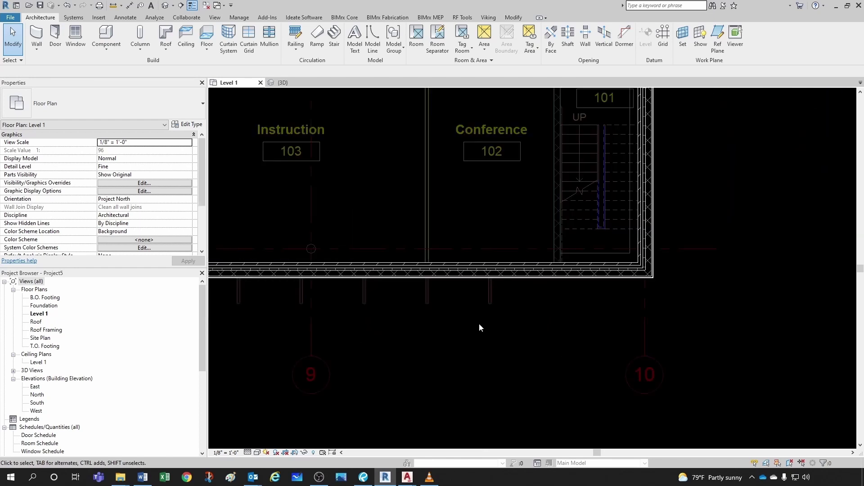
{"action": "scroll", "coordinate": [479, 323], "scroll_direction": "down", "scroll_amount": 2}
{"action": "scroll", "coordinate": [498, 317], "scroll_direction": "down", "scroll_amount": 1}
{"action": "scroll", "coordinate": [525, 284], "scroll_direction": "up", "scroll_amount": 1}
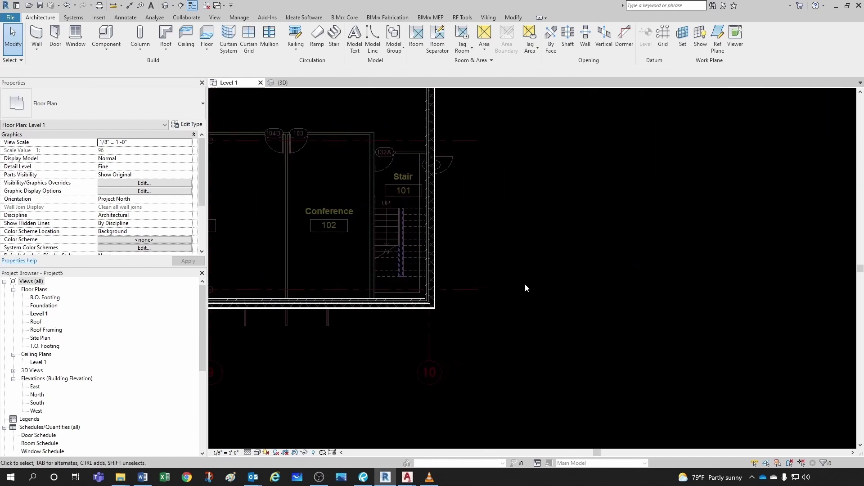
{"action": "left_click", "coordinate": [35, 37]}
{"action": "scroll", "coordinate": [567, 166], "scroll_direction": "up", "scroll_amount": 3}
{"action": "middle_click_drag", "start_coordinate": [568, 198], "coordinate": [502, 210]}
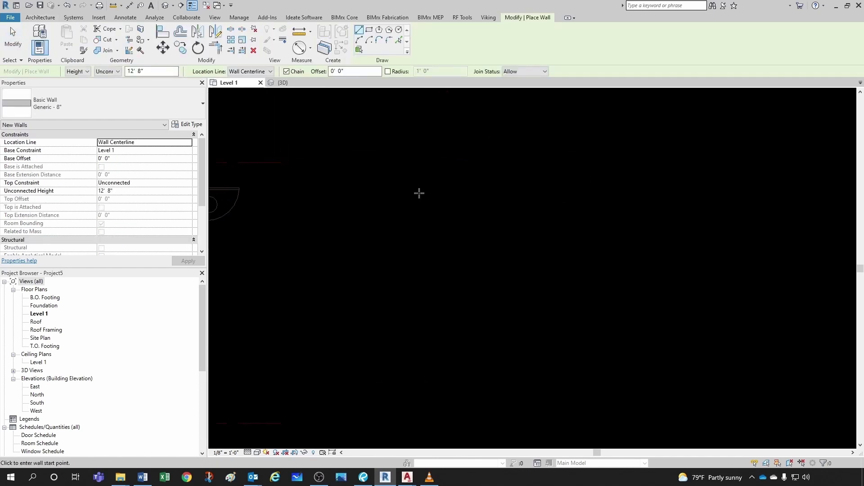
{"action": "left_click", "coordinate": [378, 217]}
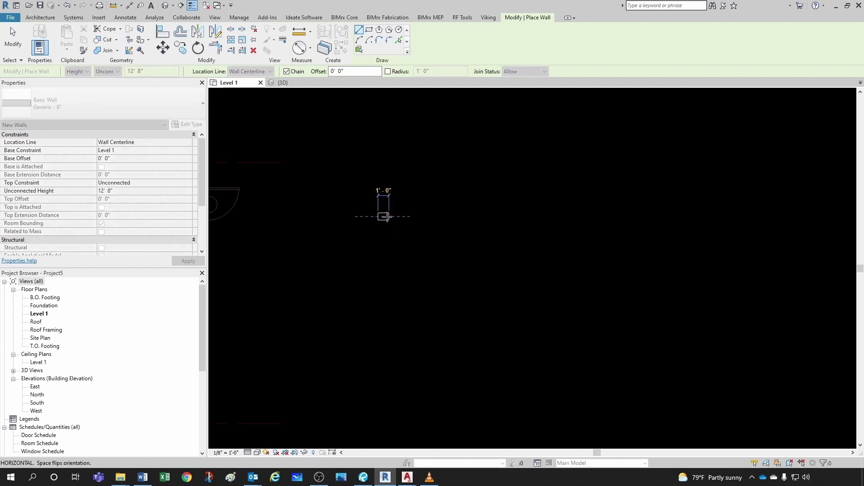
{"action": "scroll", "coordinate": [388, 217], "scroll_direction": "up", "scroll_amount": 2}
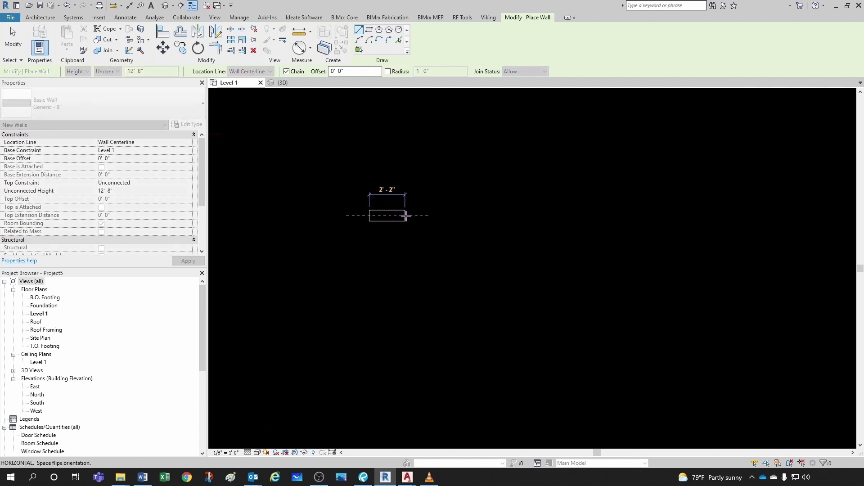
{"action": "scroll", "coordinate": [405, 217], "scroll_direction": "up", "scroll_amount": 2}
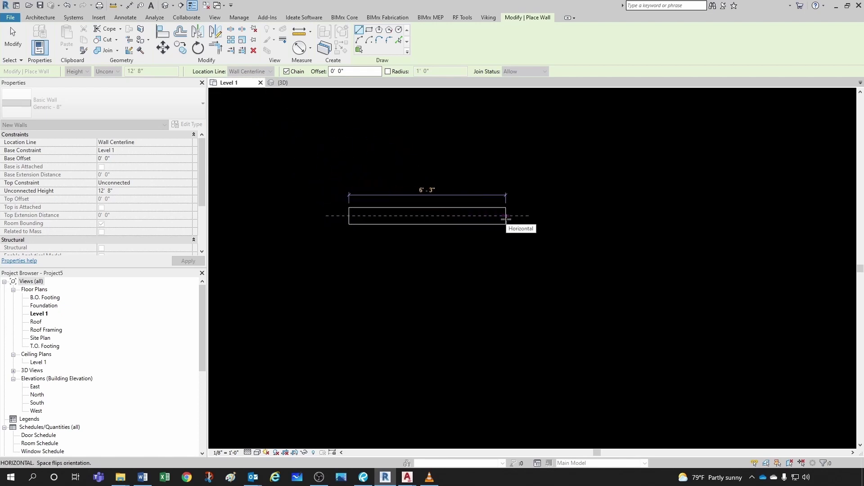
{"action": "scroll", "coordinate": [427, 216], "scroll_direction": "up", "scroll_amount": 3}
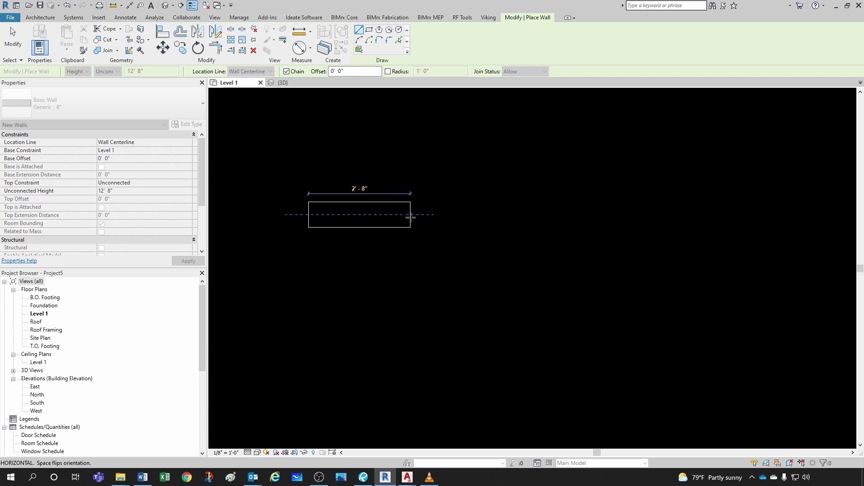
{"action": "scroll", "coordinate": [419, 218], "scroll_direction": "down", "scroll_amount": 5}
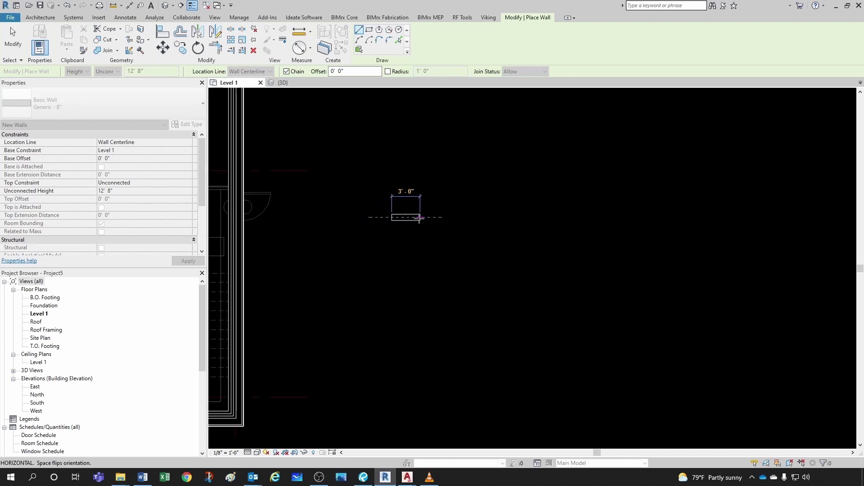
{"action": "scroll", "coordinate": [419, 218], "scroll_direction": "down", "scroll_amount": 1}
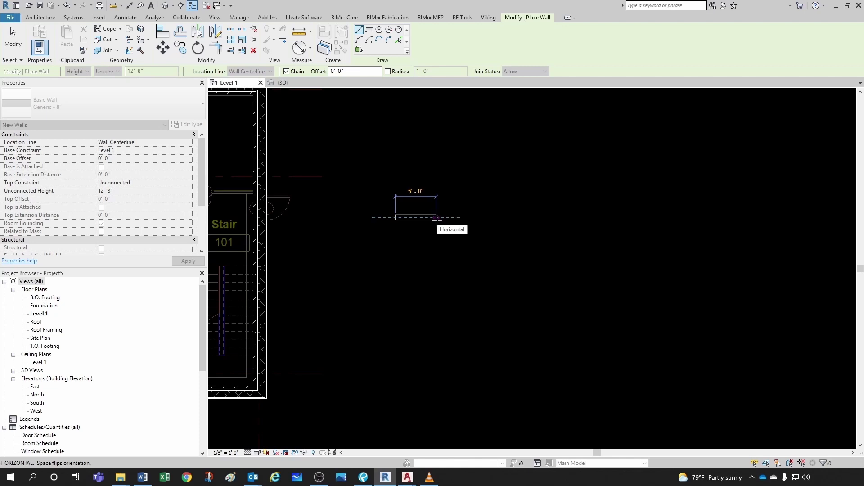
{"action": "scroll", "coordinate": [433, 220], "scroll_direction": "up", "scroll_amount": 4}
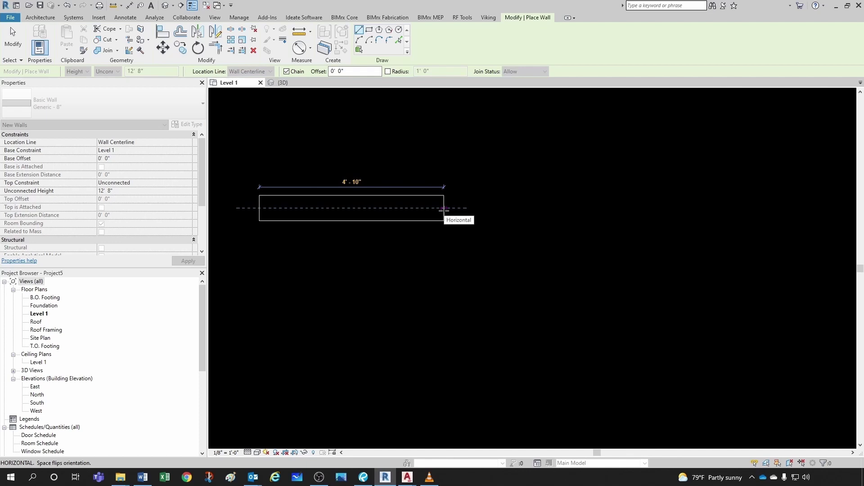
{"action": "scroll", "coordinate": [452, 209], "scroll_direction": "down", "scroll_amount": 2}
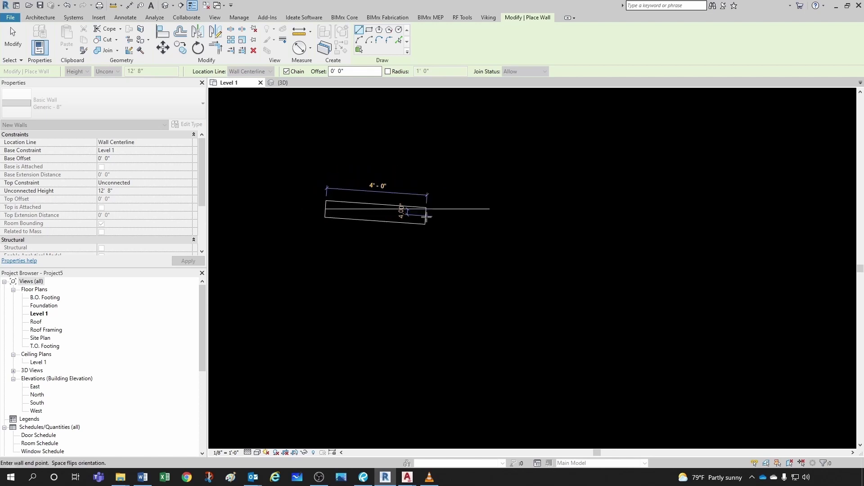
{"action": "middle_click_drag", "start_coordinate": [435, 209], "coordinate": [459, 224]}
{"action": "left_click", "coordinate": [494, 224]}
{"action": "key", "text": "Escape"}
{"action": "key", "text": "Escape"}
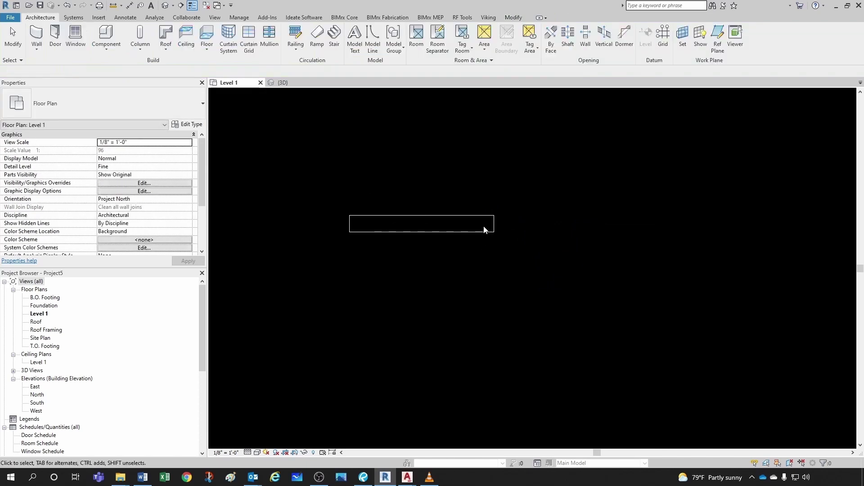
Try setting the standalone wall's length to 8'6" through its temporary dimension, and undo the change
{"action": "left_click", "coordinate": [441, 227]}
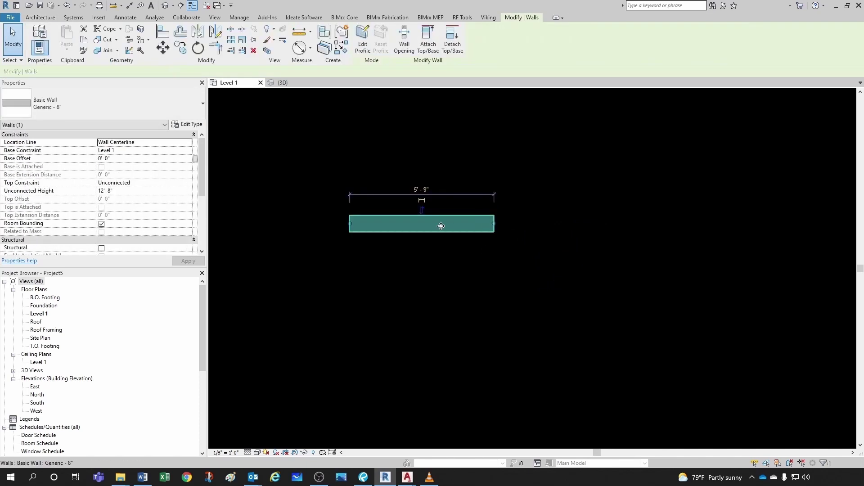
{"action": "left_click", "coordinate": [426, 194]}
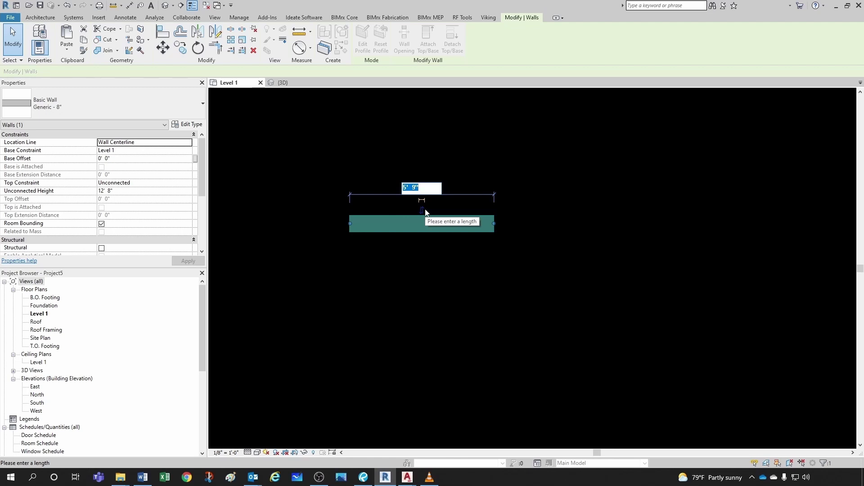
{"action": "type", "text": "8'6\""}
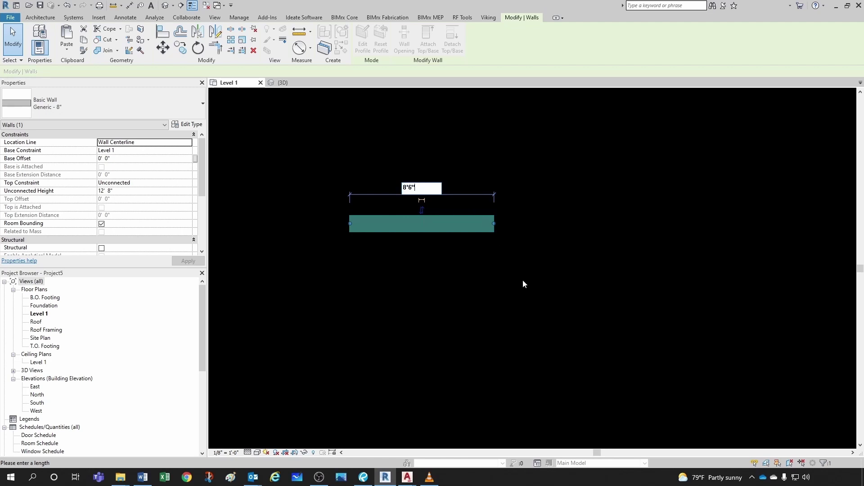
{"action": "key", "text": "Return"}
{"action": "left_click", "coordinate": [524, 279]}
{"action": "left_click", "coordinate": [66, 6]}
Set the standalone wall's length to 8'-6" using space-separated feet and inches, and check its dimension
{"action": "left_click", "coordinate": [435, 214]}
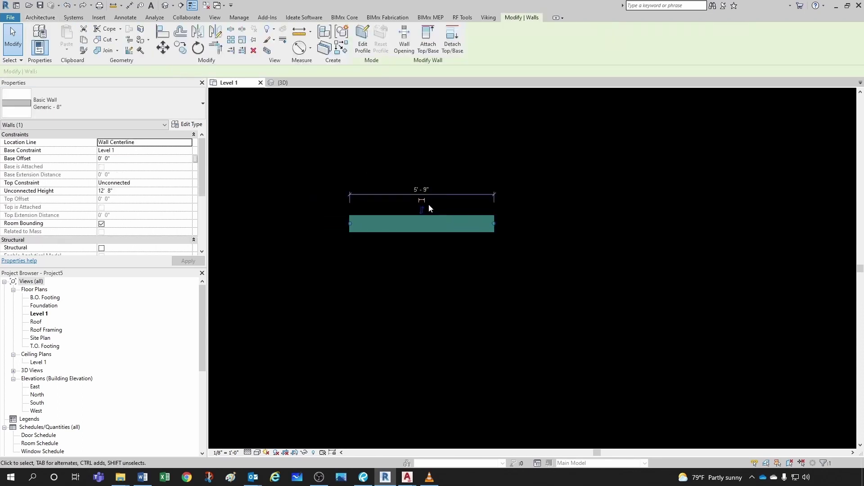
{"action": "left_click", "coordinate": [422, 190]}
{"action": "type", "text": "8 6"}
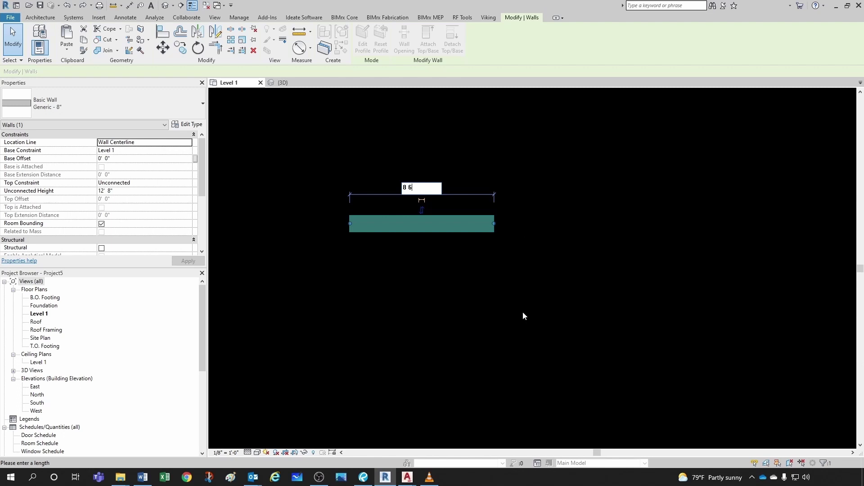
{"action": "key", "text": "Return"}
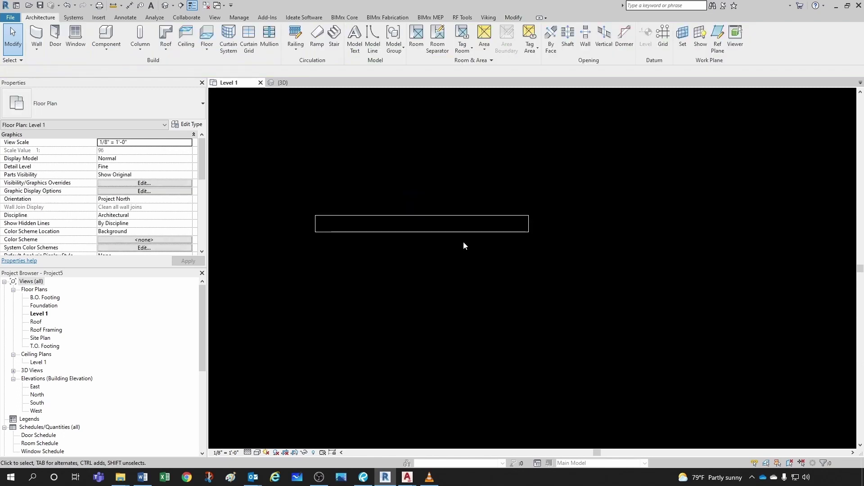
{"action": "left_click", "coordinate": [463, 232]}
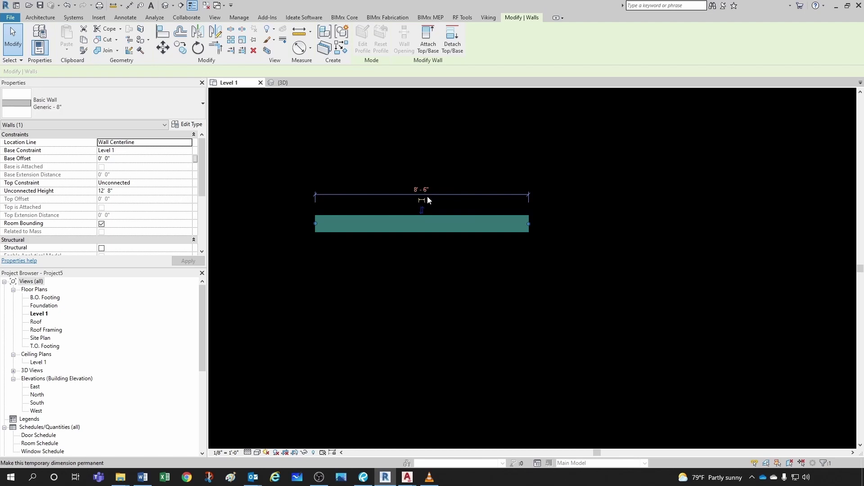
{"action": "left_click", "coordinate": [456, 261]}
Draw a second horizontal Generic - 8" wall 8'-6" long above the first standalone wall, aligned with its west end
{"action": "left_click", "coordinate": [37, 36]}
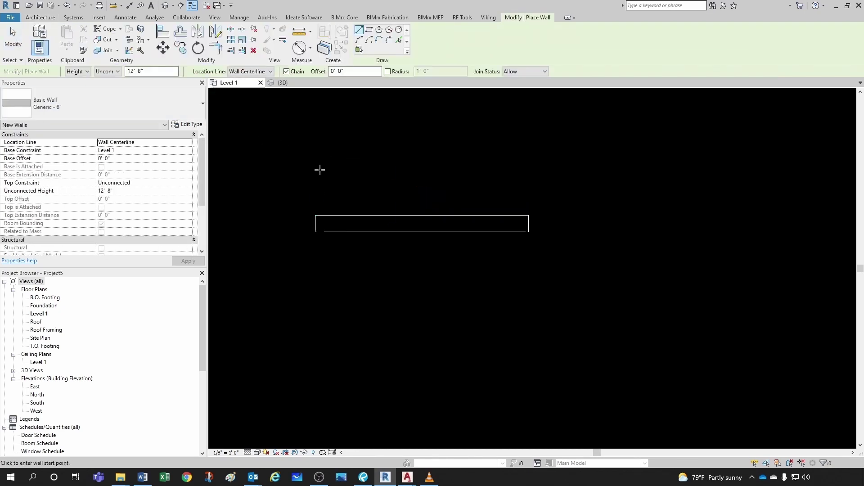
{"action": "left_click", "coordinate": [315, 167]}
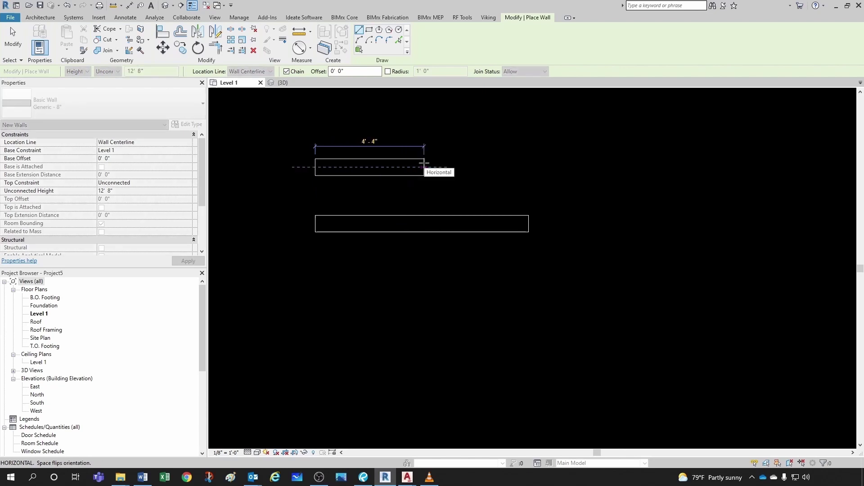
{"action": "type", "text": "8 6"}
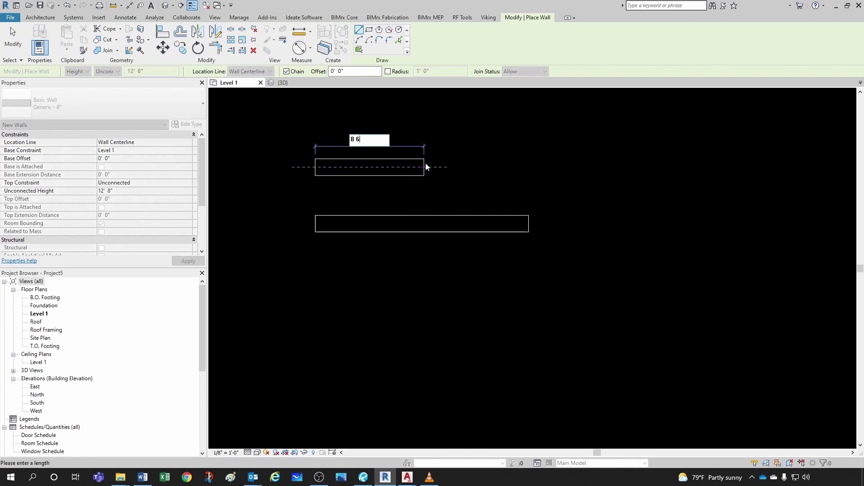
{"action": "key", "text": "Return"}
{"action": "key", "text": "Escape"}
{"action": "key", "text": "Escape"}
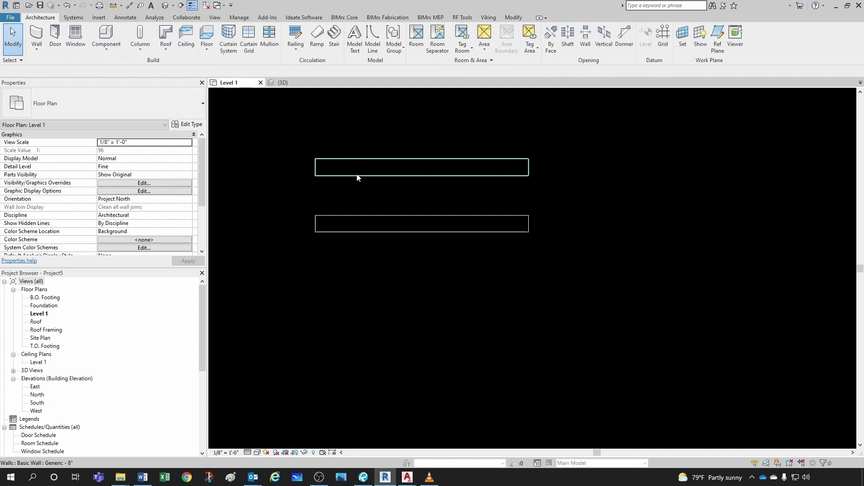
Draw a horizontal Generic - 8" wall 20' long in the open area east of the two short walls
{"action": "scroll", "coordinate": [494, 313], "scroll_direction": "down", "scroll_amount": 1}
{"action": "left_click", "coordinate": [36, 36]}
{"action": "middle_click_drag", "start_coordinate": [617, 238], "coordinate": [464, 245]}
{"action": "scroll", "coordinate": [434, 235], "scroll_direction": "down", "scroll_amount": 1}
{"action": "left_click", "coordinate": [450, 205]}
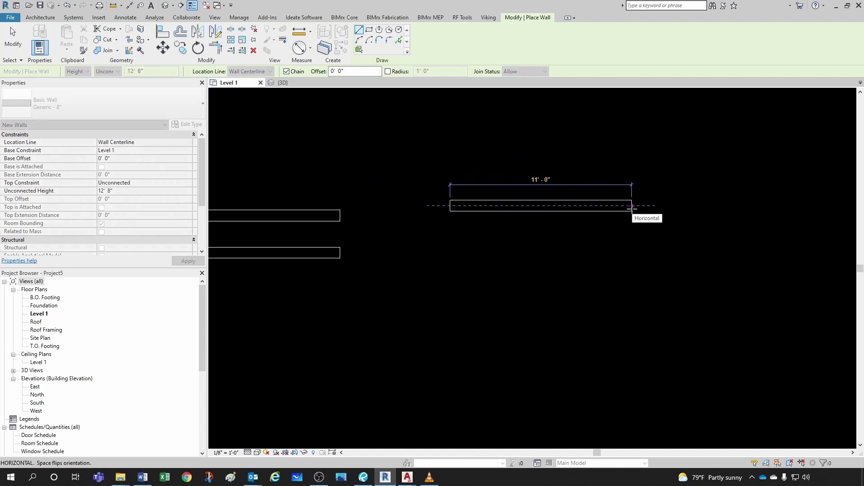
{"action": "type", "text": "2' - "}
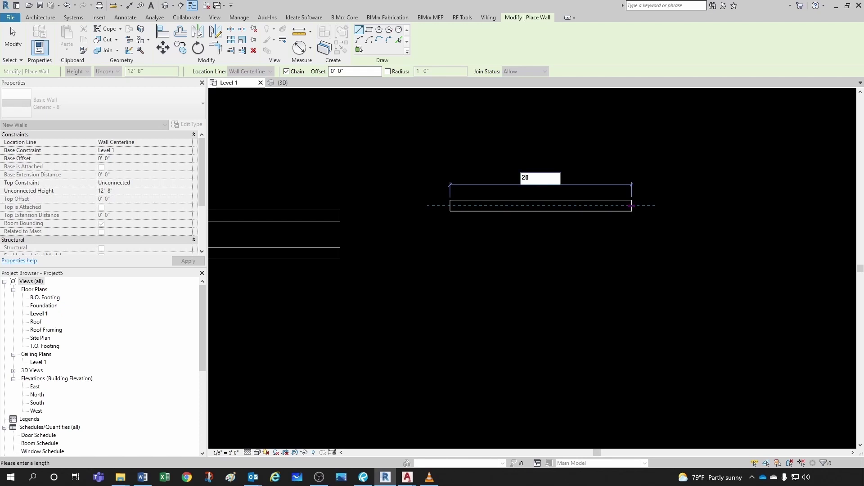
{"action": "type", "text": "0"}
{"action": "key", "text": "Return"}
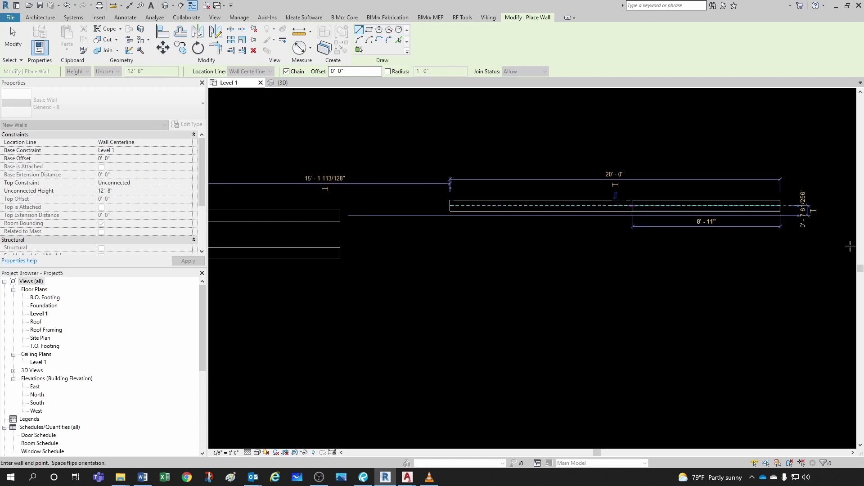
Continue the wall chain with a 10' wall running straight down from the 20' wall's east end
{"action": "scroll", "coordinate": [774, 246], "scroll_direction": "down", "scroll_amount": 2}
{"action": "scroll", "coordinate": [575, 250], "scroll_direction": "up", "scroll_amount": 2}
{"action": "middle_click_drag", "start_coordinate": [773, 246], "coordinate": [549, 252]}
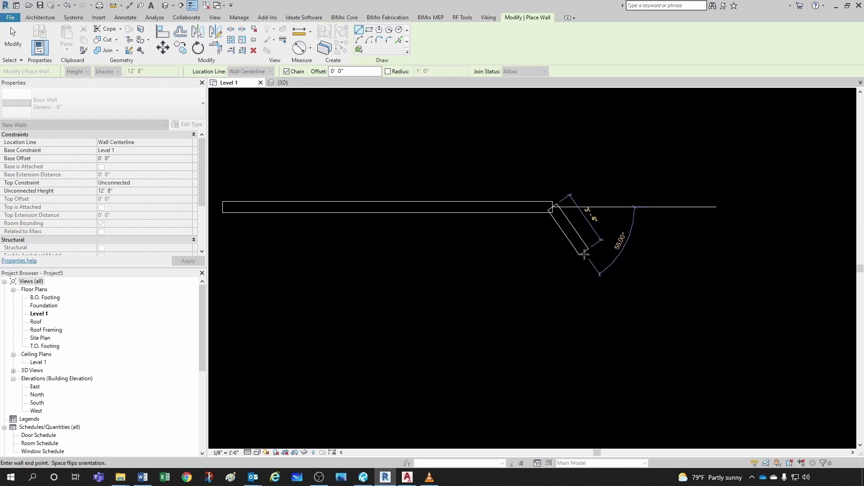
{"action": "scroll", "coordinate": [569, 263], "scroll_direction": "up", "scroll_amount": 2}
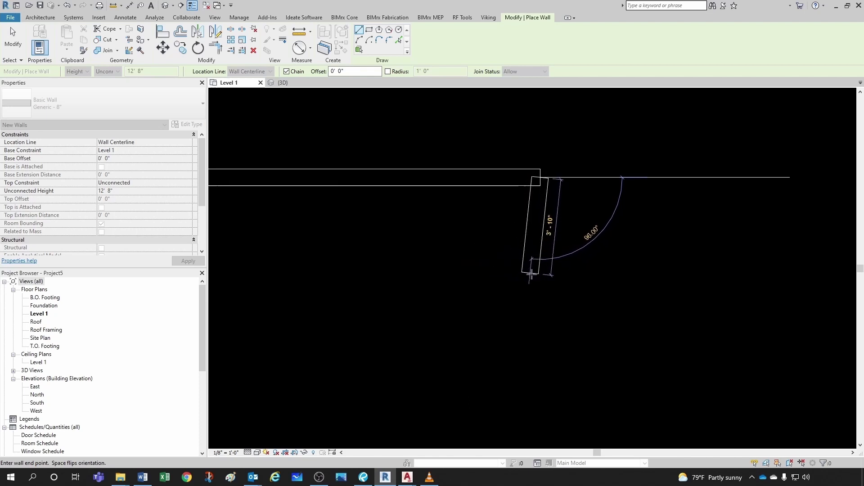
{"action": "scroll", "coordinate": [545, 302], "scroll_direction": "down", "scroll_amount": 2}
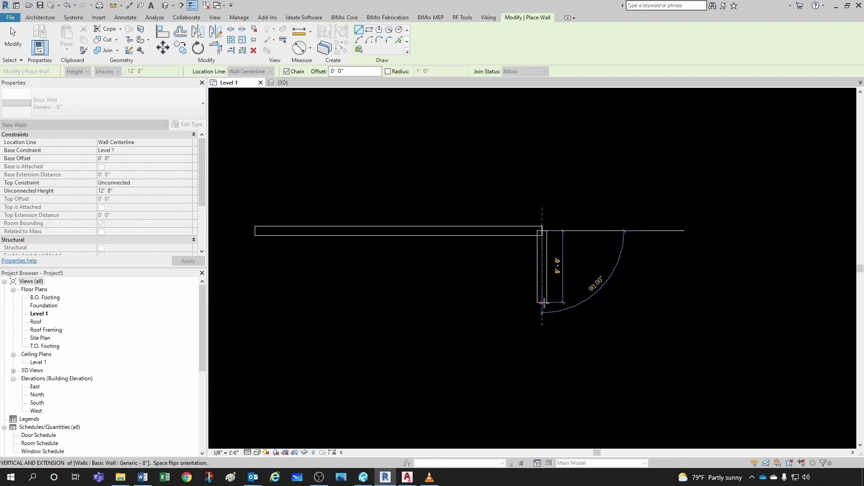
{"action": "scroll", "coordinate": [544, 303], "scroll_direction": "up", "scroll_amount": 2}
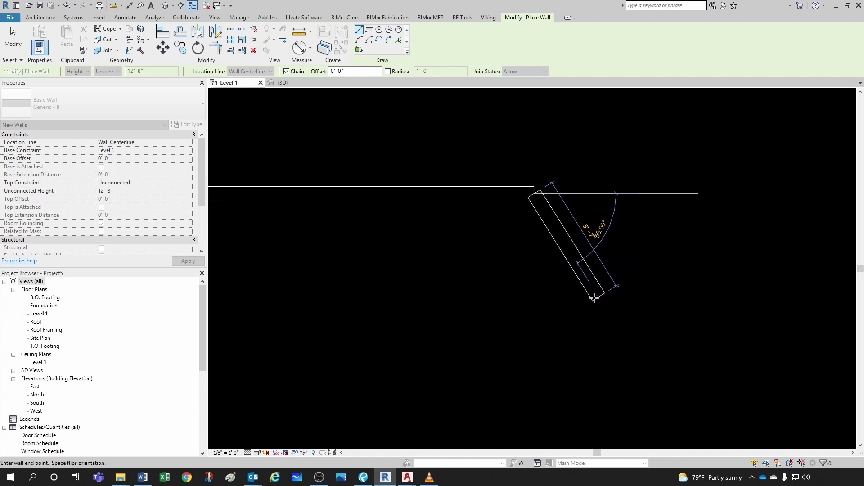
{"action": "scroll", "coordinate": [540, 317], "scroll_direction": "down", "scroll_amount": 2}
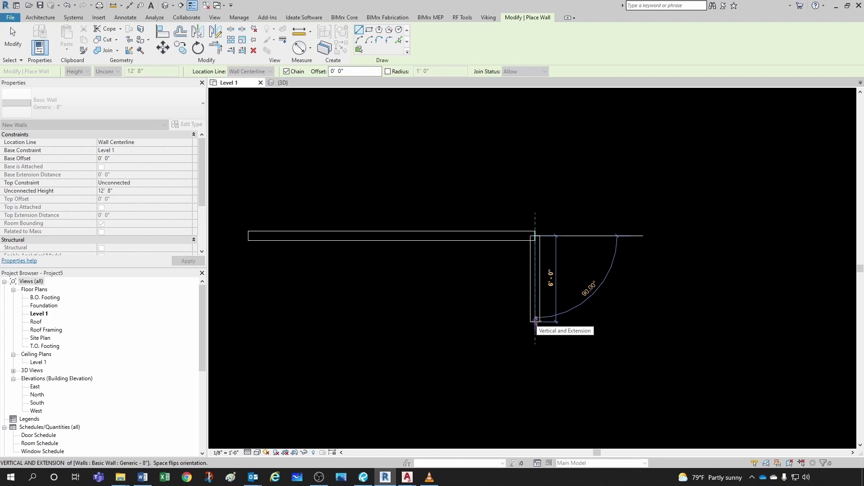
{"action": "type", "text": "10"}
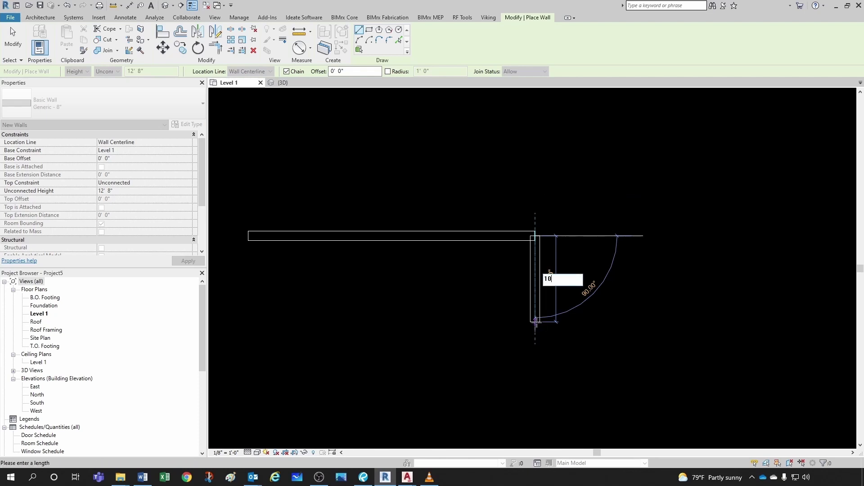
{"action": "key", "text": "Return"}
Close the rectangle with a 20' south wall aligned to the north wall's start and a west wall back to that start
{"action": "scroll", "coordinate": [531, 282], "scroll_direction": "down", "scroll_amount": 2}
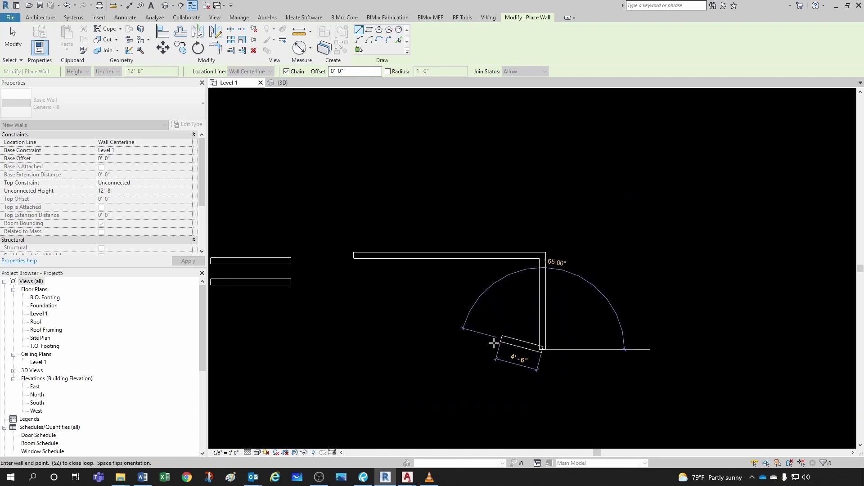
{"action": "middle_click_drag", "start_coordinate": [416, 351], "coordinate": [474, 351]}
{"action": "scroll", "coordinate": [473, 350], "scroll_direction": "up", "scroll_amount": 2}
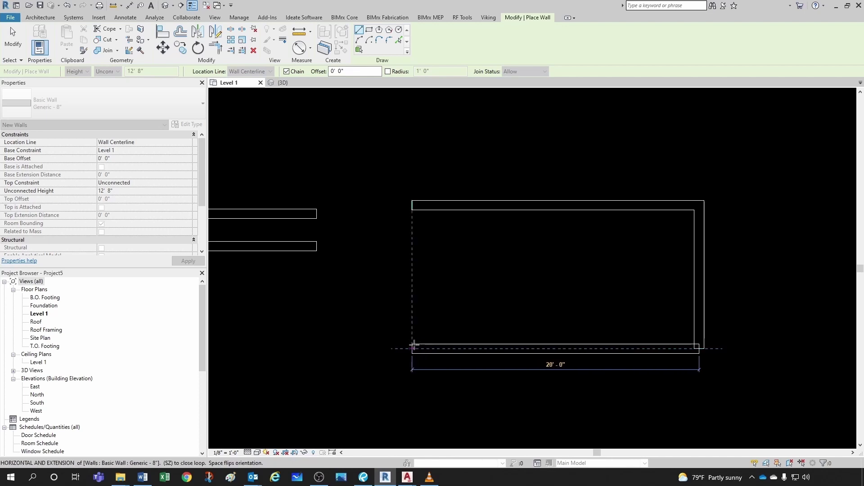
{"action": "left_click", "coordinate": [413, 347]}
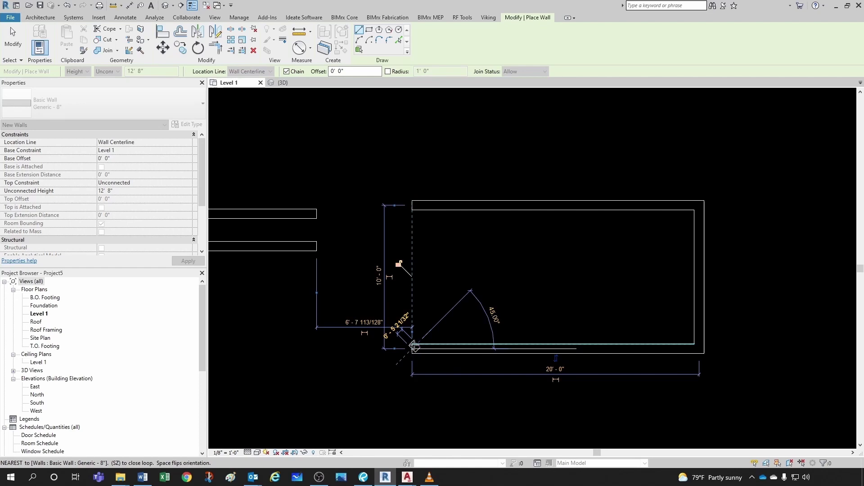
{"action": "left_click", "coordinate": [413, 211]}
{"action": "key", "text": "Escape"}
{"action": "key", "text": "Escape"}
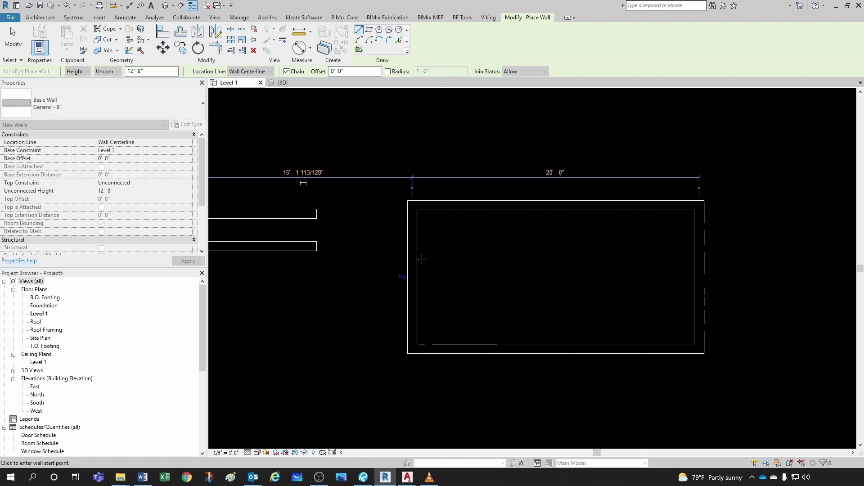
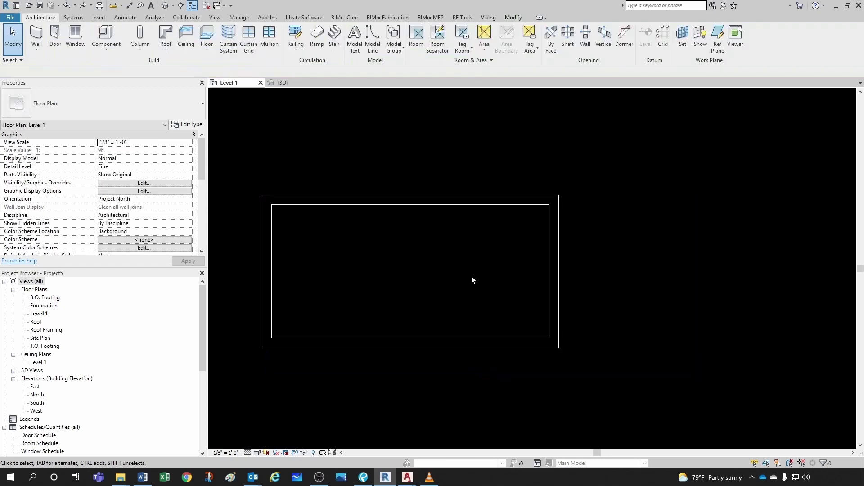
Try moving the rectangle's west wall by setting its temporary dimension to the east wall to 25', and undo the change
{"action": "left_click", "coordinate": [268, 252]}
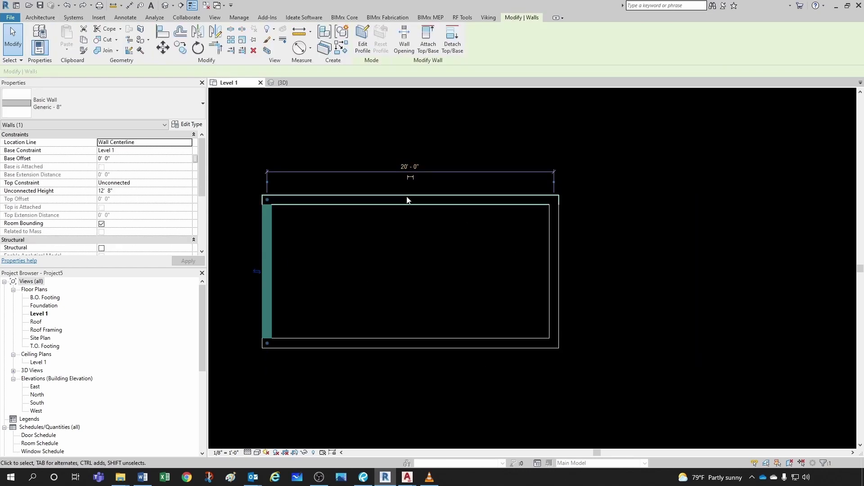
{"action": "left_click", "coordinate": [400, 165]}
{"action": "type", "text": "25"}
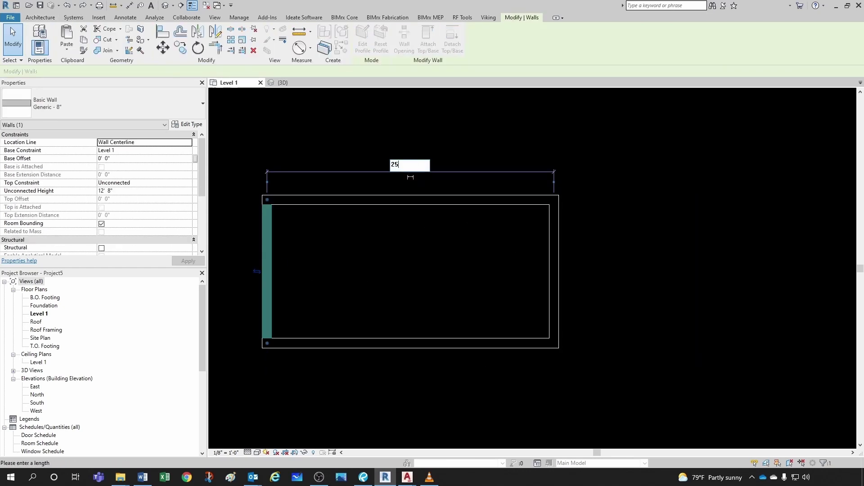
{"action": "key", "text": "Return"}
{"action": "scroll", "coordinate": [487, 280], "scroll_direction": "down", "scroll_amount": 2}
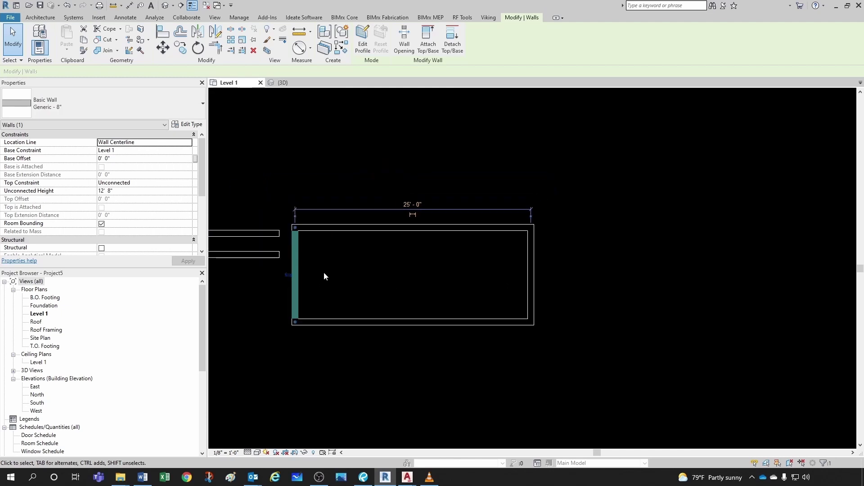
{"action": "key", "text": "Escape"}
{"action": "scroll", "coordinate": [419, 275], "scroll_direction": "up", "scroll_amount": 1}
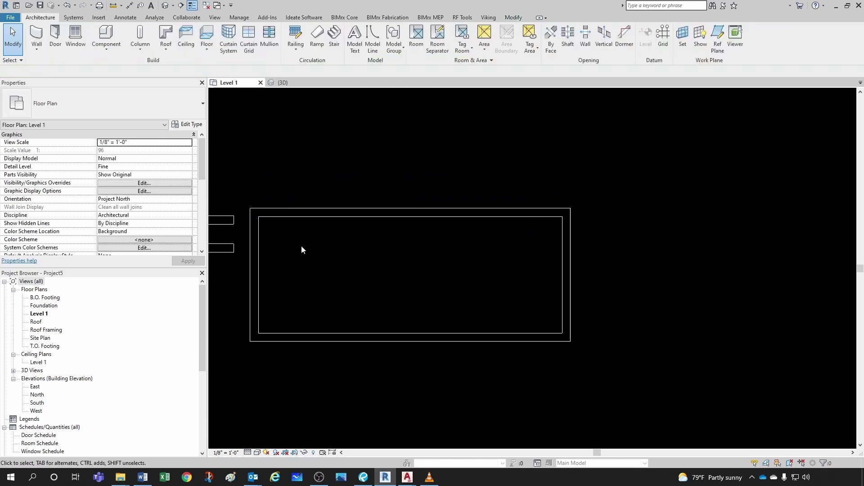
{"action": "left_click", "coordinate": [67, 5]}
For the rectangle's east wall, move the temporary dimension's west witness line to the west wall's outer face
{"action": "scroll", "coordinate": [306, 314], "scroll_direction": "up", "scroll_amount": 1}
{"action": "left_click", "coordinate": [607, 293]}
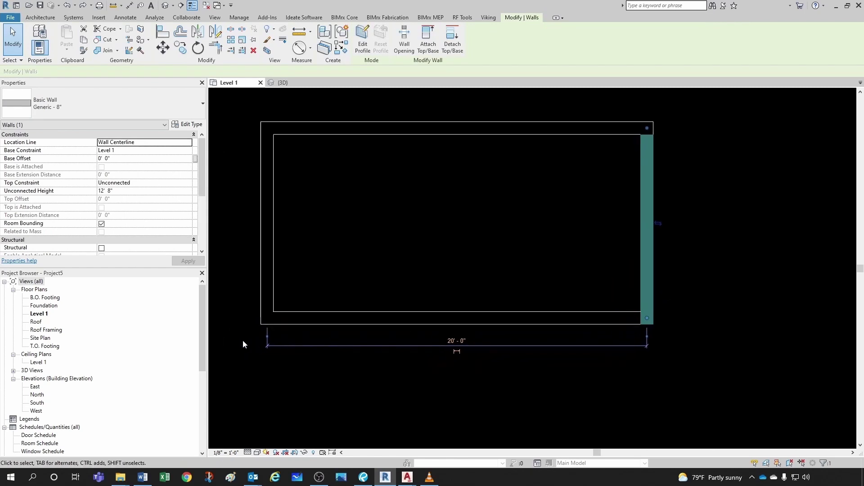
{"action": "scroll", "coordinate": [257, 335], "scroll_direction": "up", "scroll_amount": 3}
{"action": "left_click_drag", "start_coordinate": [299, 342], "coordinate": [283, 303]}
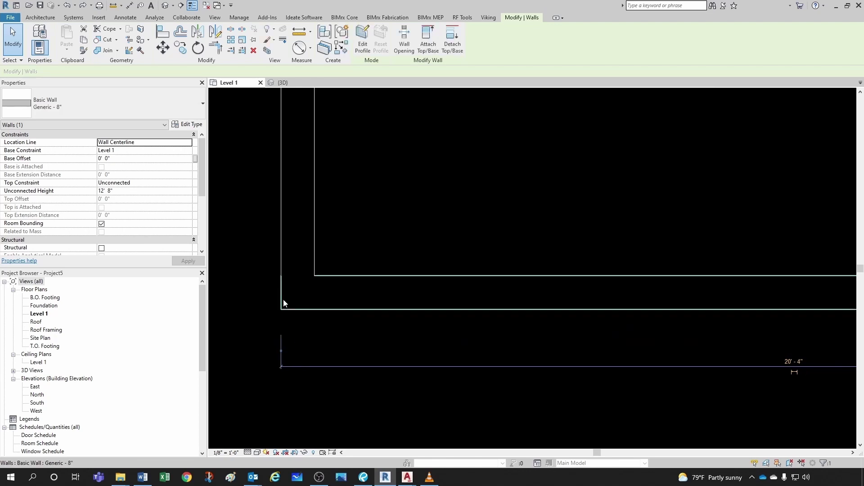
{"action": "left_click", "coordinate": [301, 336]}
{"action": "scroll", "coordinate": [303, 334], "scroll_direction": "down", "scroll_amount": 5}
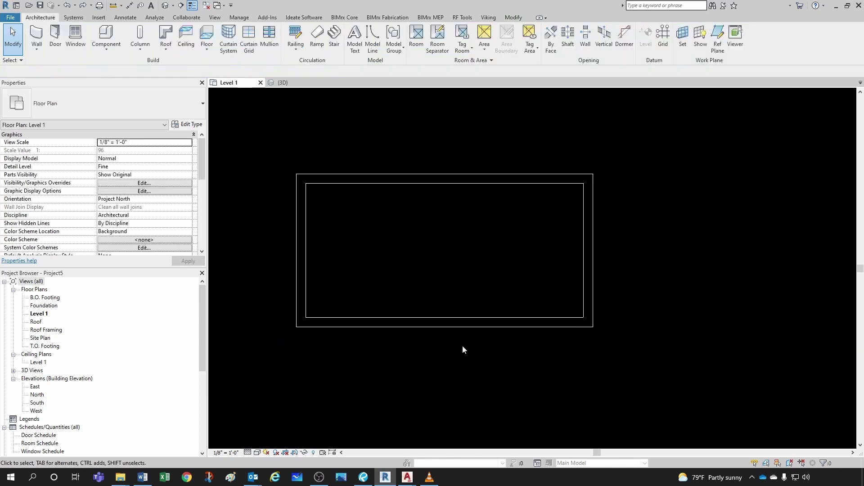
Move the temporary dimension's east witness line to the east wall's outer face
{"action": "scroll", "coordinate": [582, 323], "scroll_direction": "up", "scroll_amount": 5}
{"action": "scroll", "coordinate": [601, 293], "scroll_direction": "down", "scroll_amount": 3}
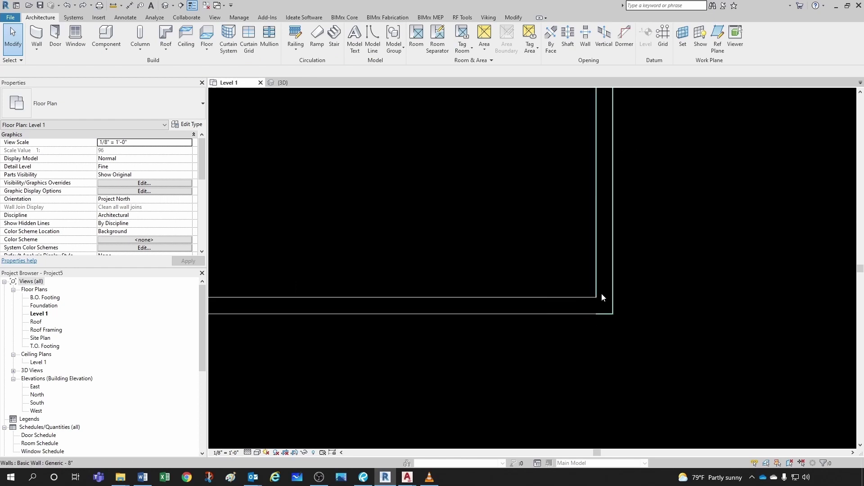
{"action": "left_click", "coordinate": [605, 270]}
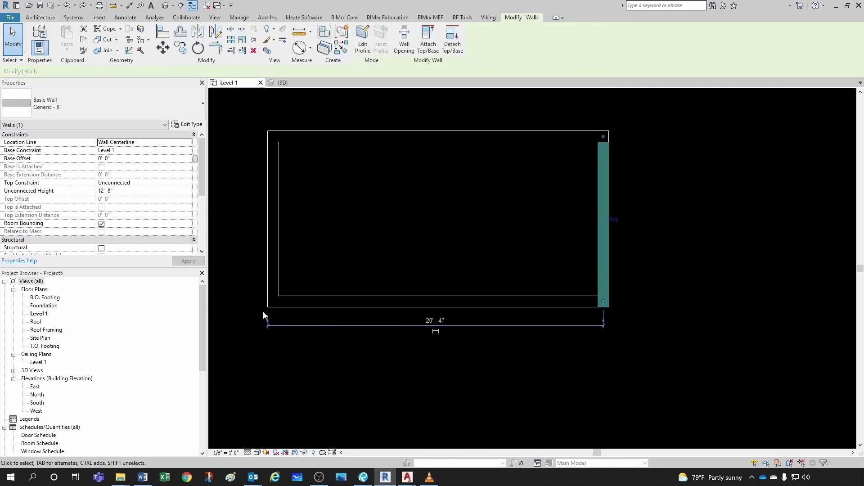
{"action": "scroll", "coordinate": [265, 315], "scroll_direction": "up", "scroll_amount": 1}
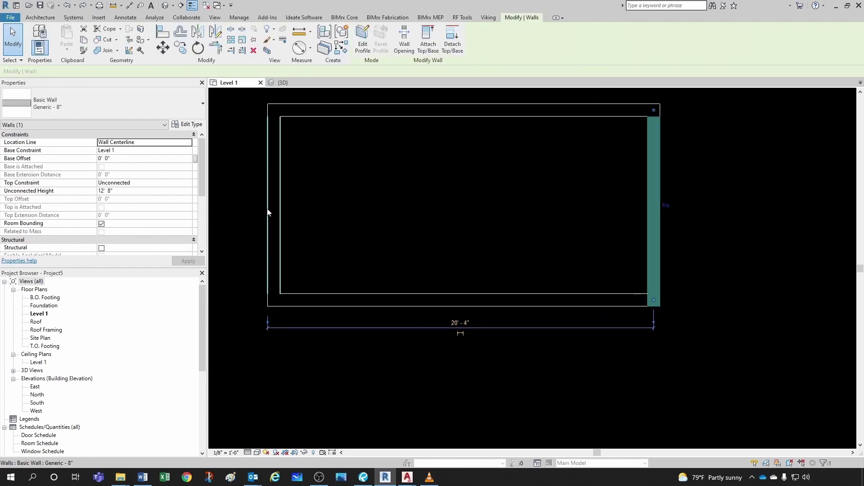
{"action": "scroll", "coordinate": [648, 304], "scroll_direction": "up", "scroll_amount": 1}
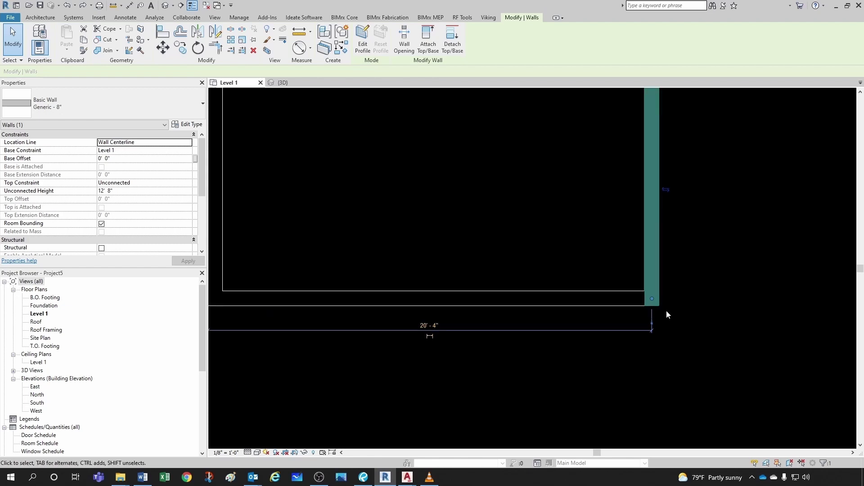
{"action": "scroll", "coordinate": [666, 310], "scroll_direction": "up", "scroll_amount": 1}
{"action": "scroll", "coordinate": [666, 289], "scroll_direction": "up", "scroll_amount": 1}
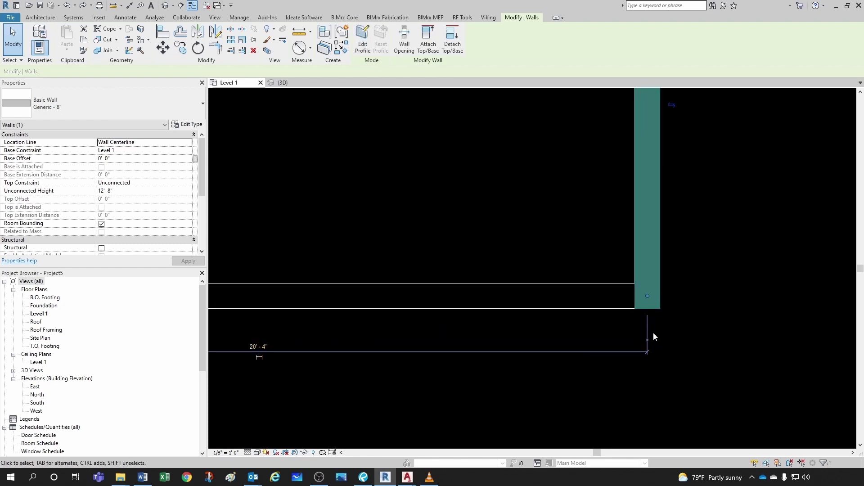
{"action": "left_click_drag", "start_coordinate": [648, 339], "coordinate": [664, 295]}
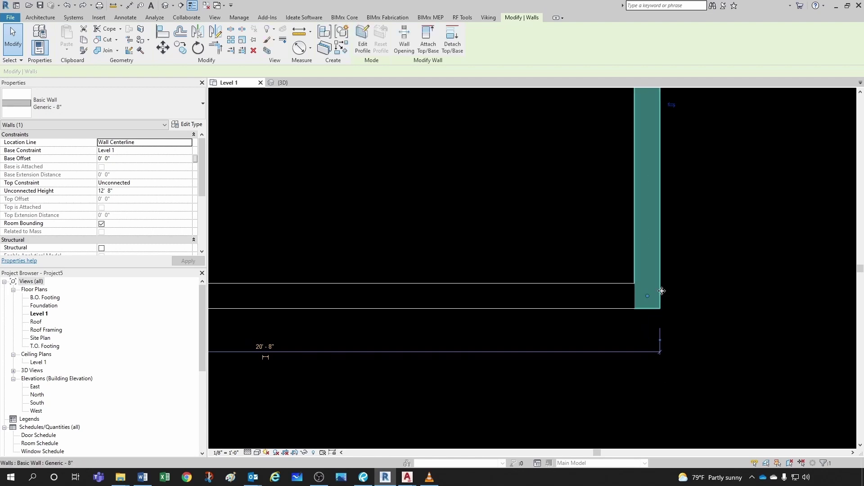
{"action": "left_click", "coordinate": [668, 318]}
Reselect the rectangle's east wall and examine its overall outer-face temporary dimension
{"action": "scroll", "coordinate": [674, 310], "scroll_direction": "down", "scroll_amount": 2}
{"action": "scroll", "coordinate": [673, 309], "scroll_direction": "down", "scroll_amount": 2}
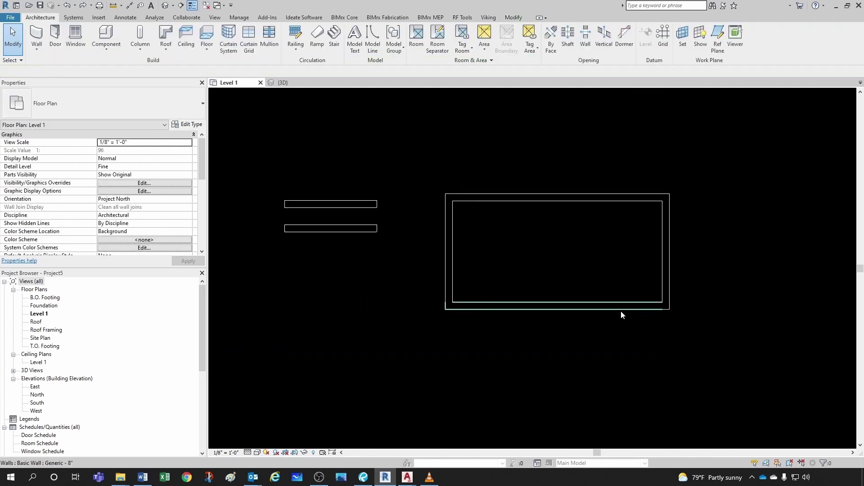
{"action": "left_click", "coordinate": [670, 290]}
{"action": "scroll", "coordinate": [668, 307], "scroll_direction": "up", "scroll_amount": 2}
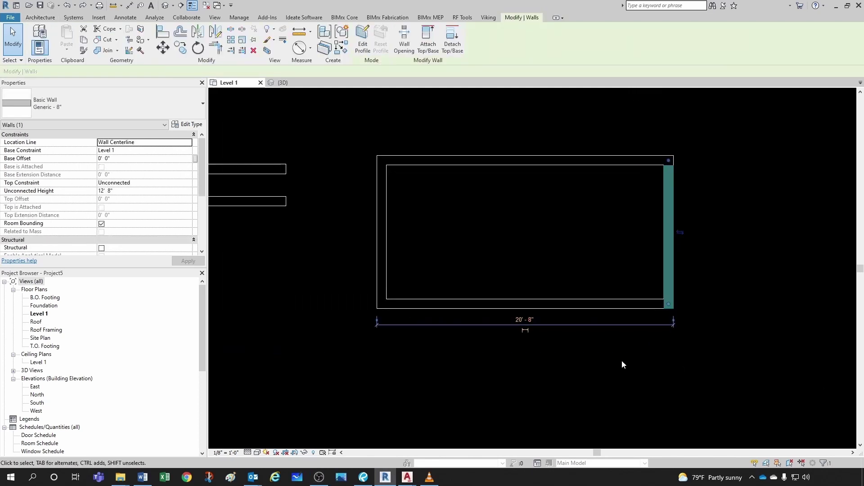
{"action": "scroll", "coordinate": [591, 372], "scroll_direction": "down", "scroll_amount": 1}
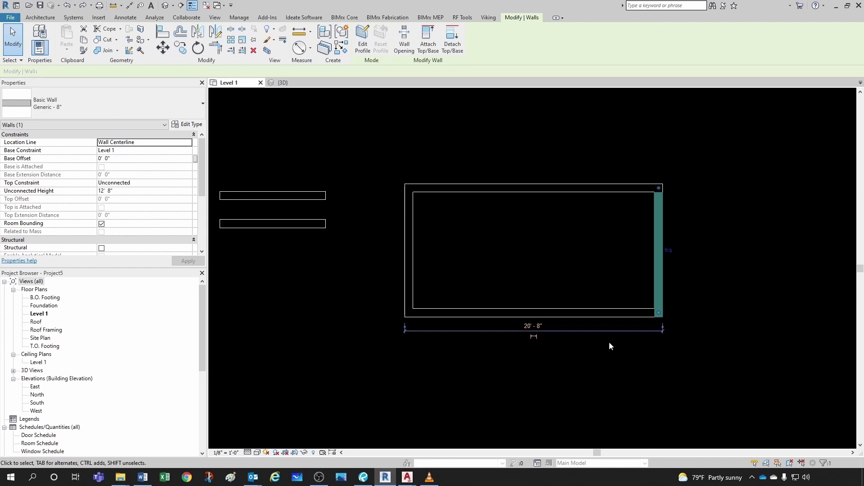
{"action": "scroll", "coordinate": [608, 352], "scroll_direction": "up", "scroll_amount": 1}
{"action": "scroll", "coordinate": [607, 352], "scroll_direction": "down", "scroll_amount": 1}
{"action": "scroll", "coordinate": [636, 351], "scroll_direction": "down", "scroll_amount": 3}
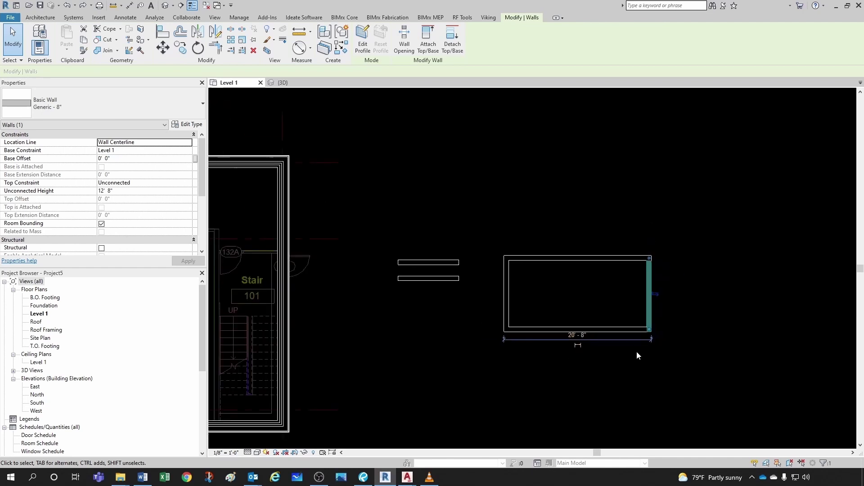
Clear the selection of the practice rectangle's east wall
{"action": "scroll", "coordinate": [637, 351], "scroll_direction": "down", "scroll_amount": 2}
{"action": "scroll", "coordinate": [528, 349], "scroll_direction": "down", "scroll_amount": 2}
{"action": "middle_click_drag", "start_coordinate": [346, 291], "coordinate": [558, 290]}
{"action": "scroll", "coordinate": [558, 291], "scroll_direction": "down", "scroll_amount": 1}
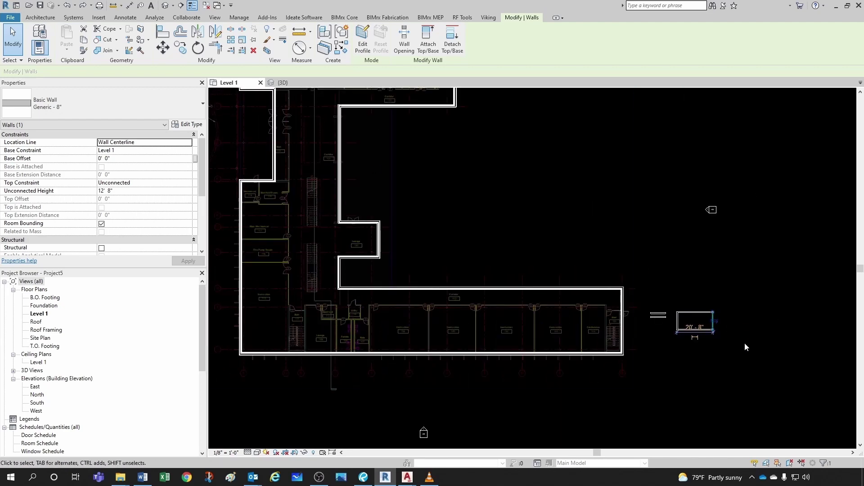
{"action": "scroll", "coordinate": [754, 347], "scroll_direction": "up", "scroll_amount": 2}
{"action": "left_click", "coordinate": [714, 329]}
{"action": "scroll", "coordinate": [712, 330], "scroll_direction": "up", "scroll_amount": 3}
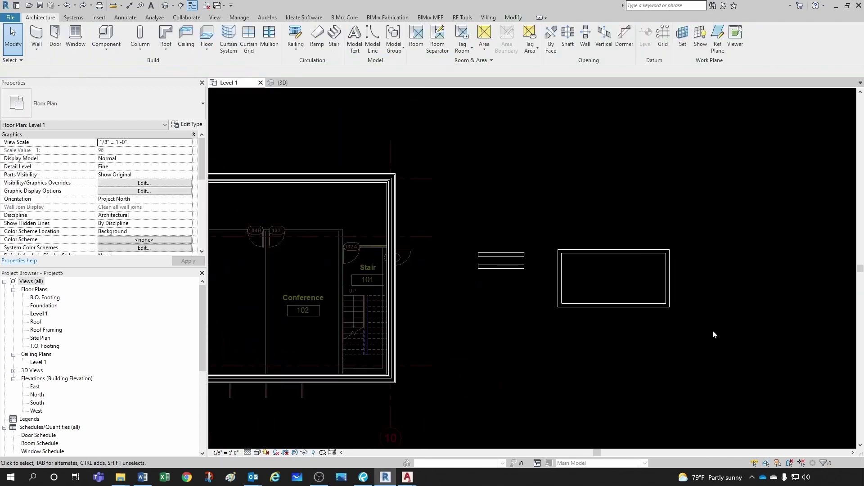
Try a window selection and a crossing selection over the practice rectangle's walls, and cancel both selections
{"action": "middle_click_drag", "start_coordinate": [699, 308], "coordinate": [577, 313]}
{"action": "scroll", "coordinate": [416, 272], "scroll_direction": "up", "scroll_amount": 1}
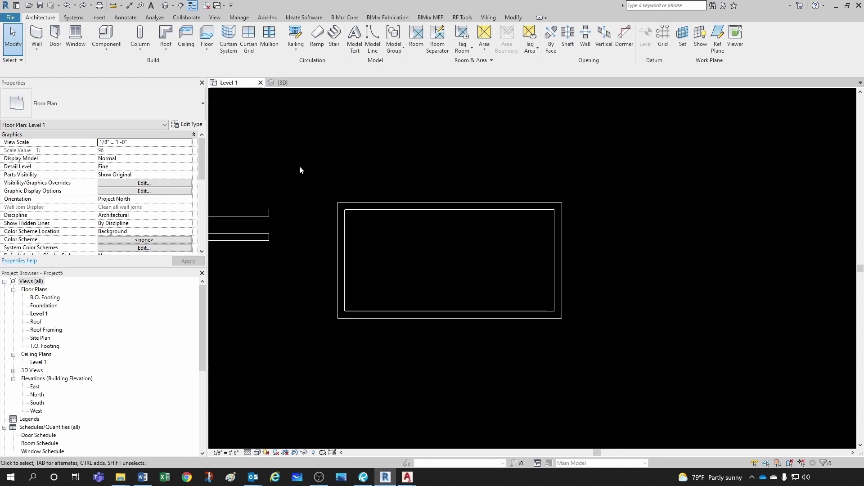
{"action": "left_click_drag", "start_coordinate": [299, 164], "coordinate": [569, 239]}
{"action": "key", "text": "Escape"}
{"action": "left_click_drag", "start_coordinate": [596, 175], "coordinate": [586, 182]}
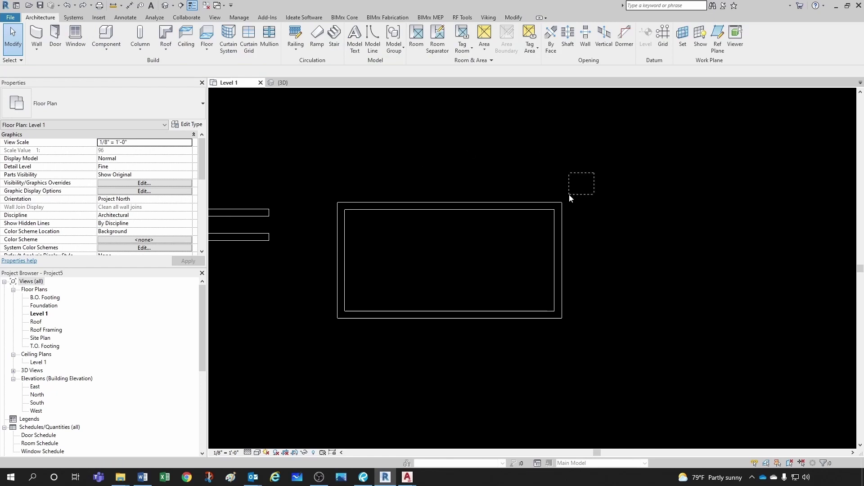
{"action": "mouse_move", "coordinate": [562, 217]}
{"action": "left_mouse_down"}
{"action": "mouse_move", "coordinate": [569, 201]}
{"action": "mouse_move", "coordinate": [562, 220]}
{"action": "left_mouse_up"}
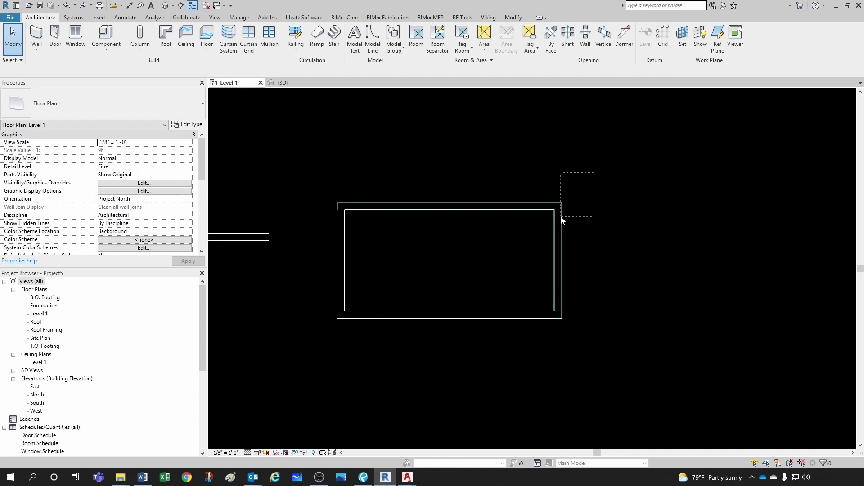
{"action": "left_click_drag", "start_coordinate": [503, 282], "coordinate": [488, 320]}
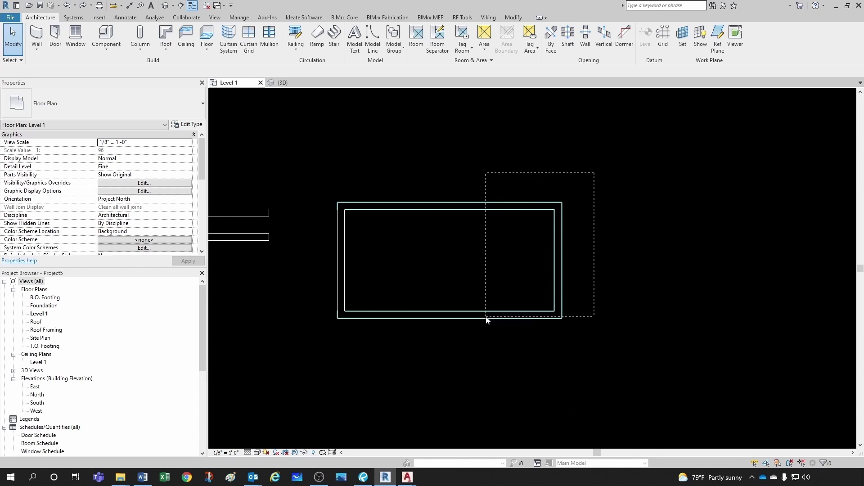
{"action": "key", "text": "Escape"}
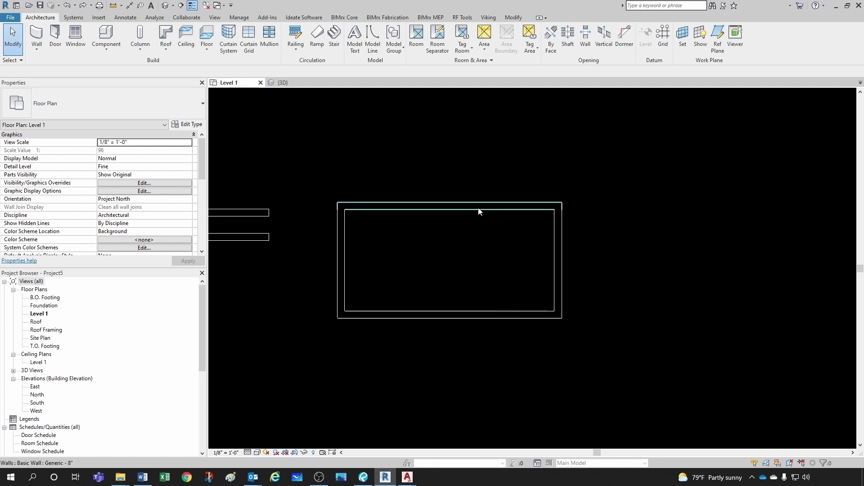
Try selecting the practice rectangle's four connected walls as one chain, and clear the selection
{"action": "key", "text": "Tab"}
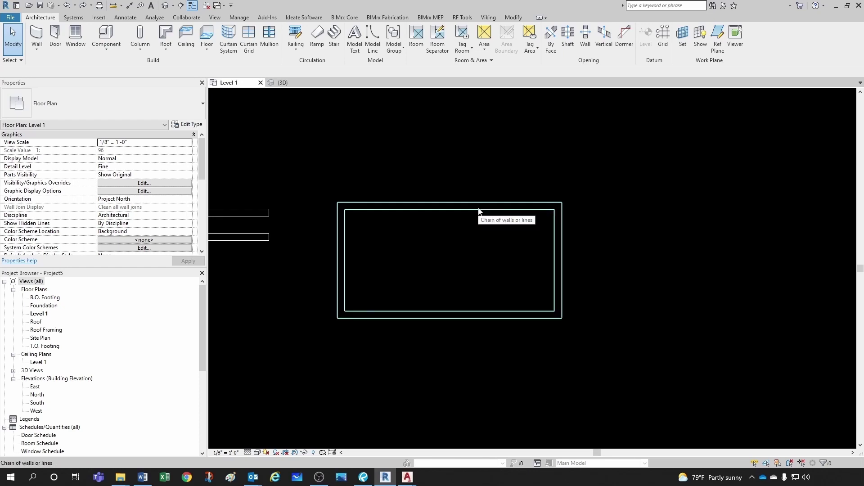
{"action": "left_click", "coordinate": [479, 210]}
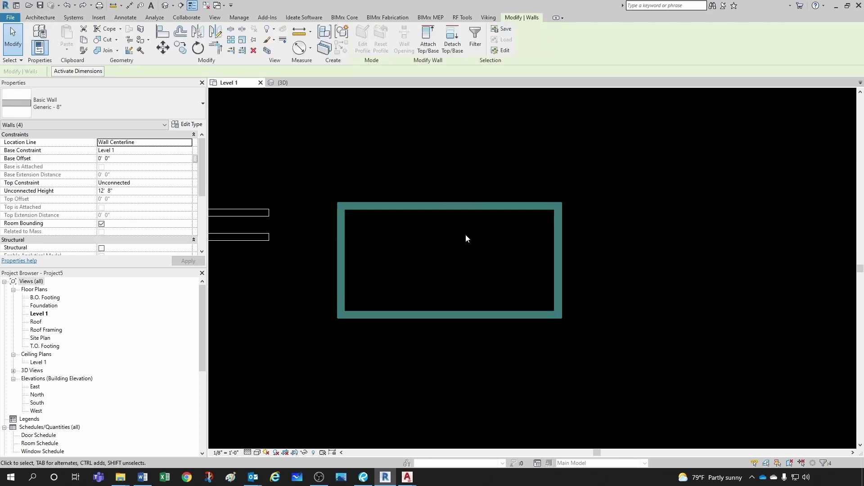
{"action": "key", "text": "Escape"}
Delete the practice rectangle together with the two short parallel walls east of the building
{"action": "scroll", "coordinate": [387, 285], "scroll_direction": "down", "scroll_amount": 3}
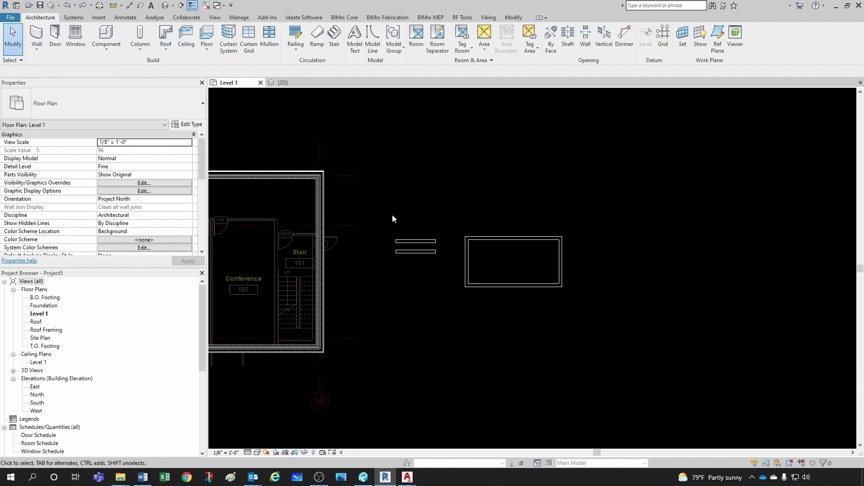
{"action": "left_click_drag", "start_coordinate": [532, 295], "coordinate": [596, 330]}
{"action": "key", "text": "Delete"}
{"action": "scroll", "coordinate": [545, 309], "scroll_direction": "down", "scroll_amount": 2}
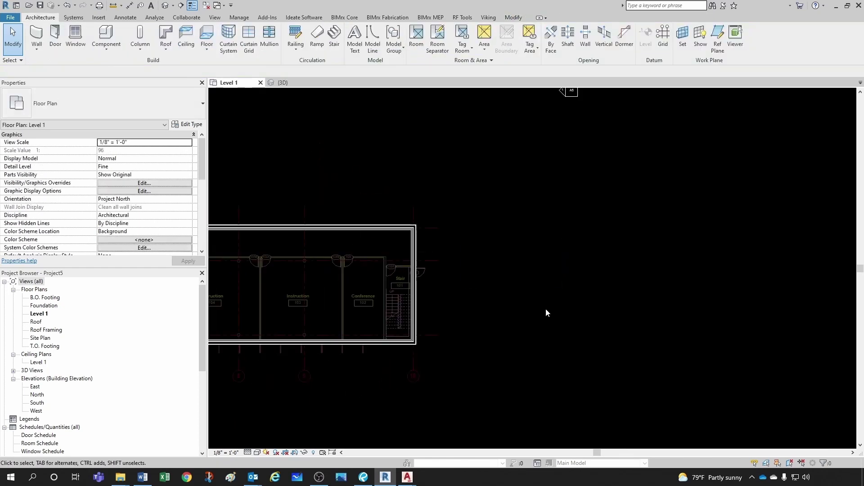
Try changing the building's whole chain of exterior walls to a generic wall type
{"action": "scroll", "coordinate": [415, 247], "scroll_direction": "up", "scroll_amount": 2}
{"action": "key", "text": "Tab"}
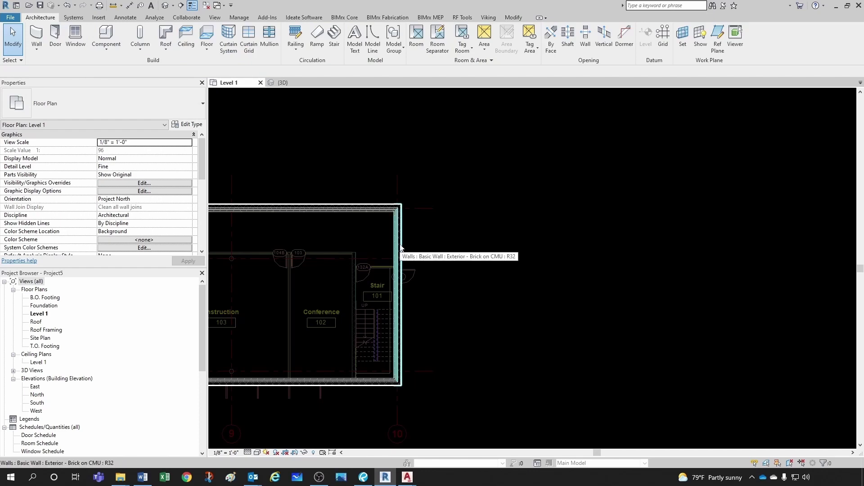
{"action": "key", "text": "Tab"}
{"action": "left_click", "coordinate": [401, 247]}
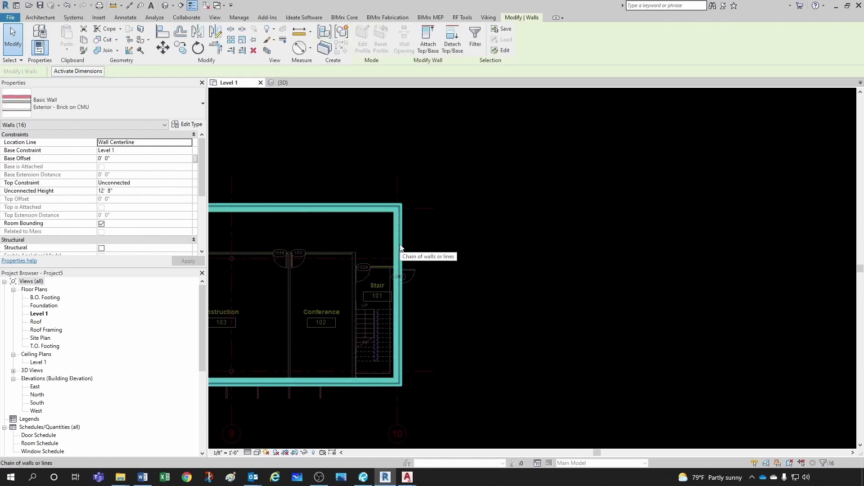
{"action": "left_click", "coordinate": [95, 107]}
{"action": "scroll", "coordinate": [72, 236], "scroll_direction": "down", "scroll_amount": 2}
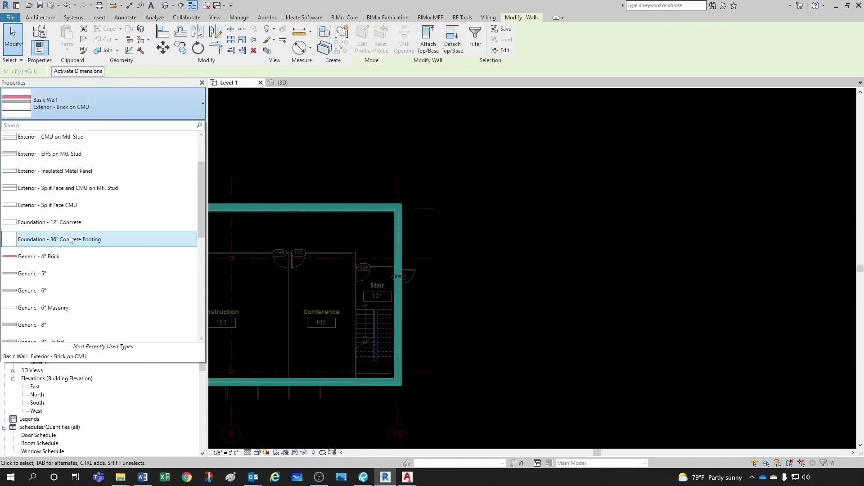
{"action": "left_click", "coordinate": [48, 304]}
{"action": "left_click", "coordinate": [525, 186]}
{"action": "scroll", "coordinate": [525, 186], "scroll_direction": "up", "scroll_amount": 2}
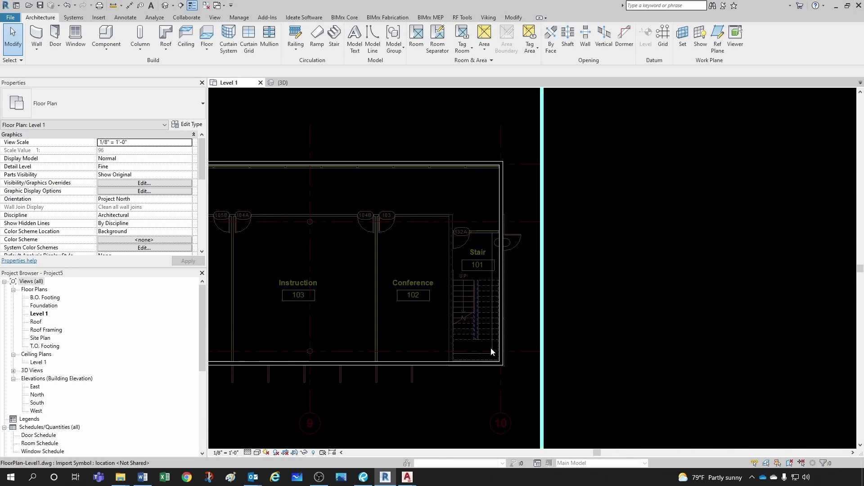
Select the building's whole chain of exterior walls and change their type to Generic - 8" Masonry
{"action": "scroll", "coordinate": [717, 339], "scroll_direction": "down", "scroll_amount": 2}
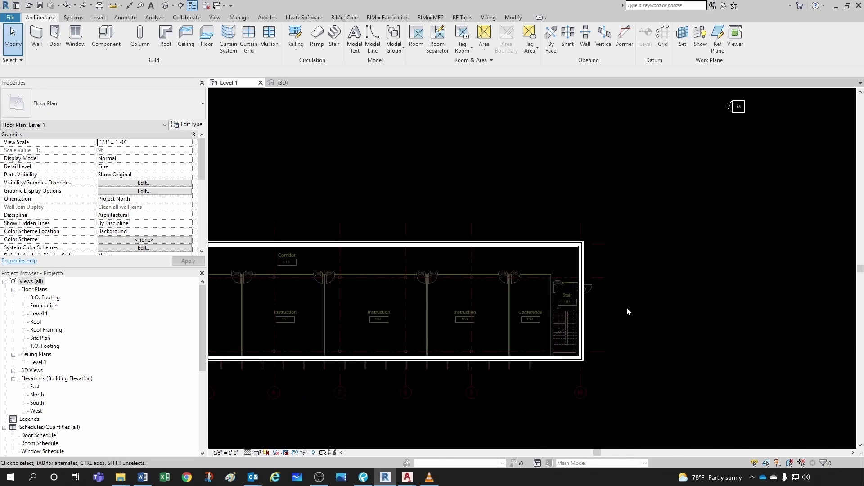
{"action": "scroll", "coordinate": [585, 315], "scroll_direction": "up", "scroll_amount": 2}
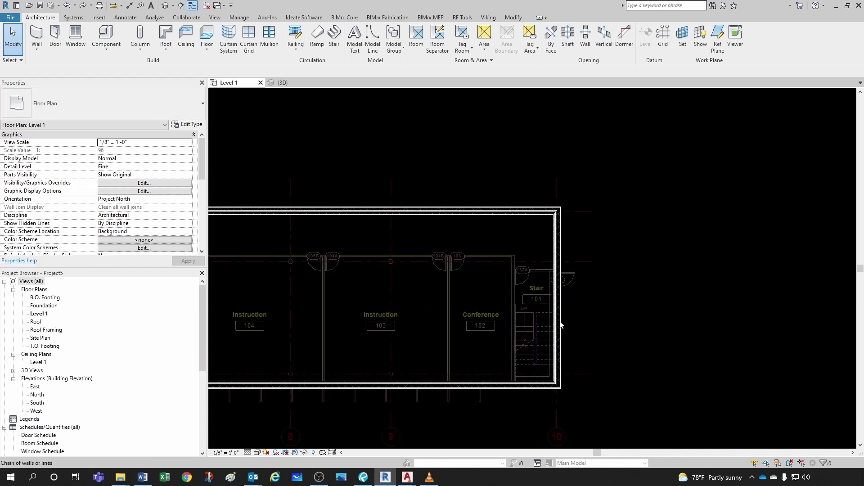
{"action": "left_click", "coordinate": [561, 325]}
{"action": "scroll", "coordinate": [624, 331], "scroll_direction": "down", "scroll_amount": 2}
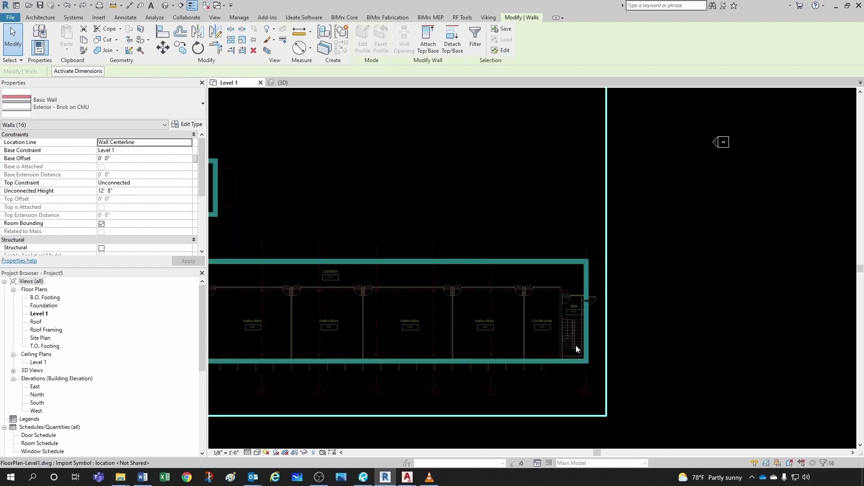
{"action": "left_click", "coordinate": [56, 108]}
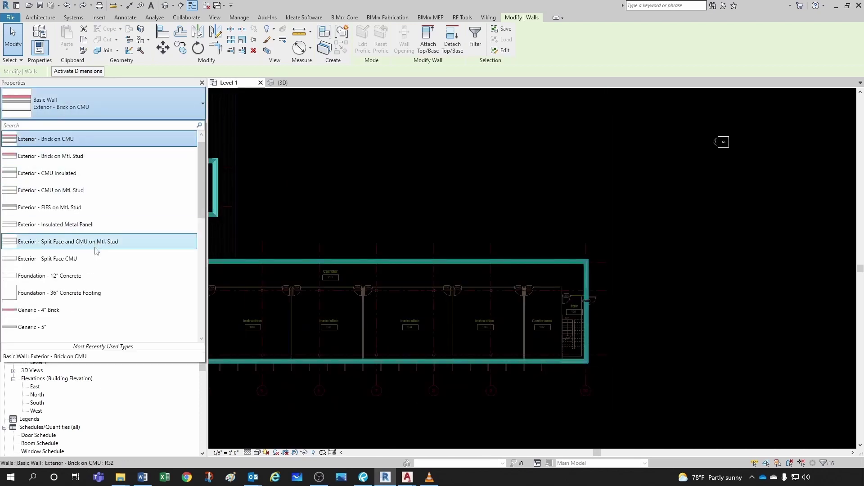
{"action": "scroll", "coordinate": [95, 250], "scroll_direction": "down", "scroll_amount": 2}
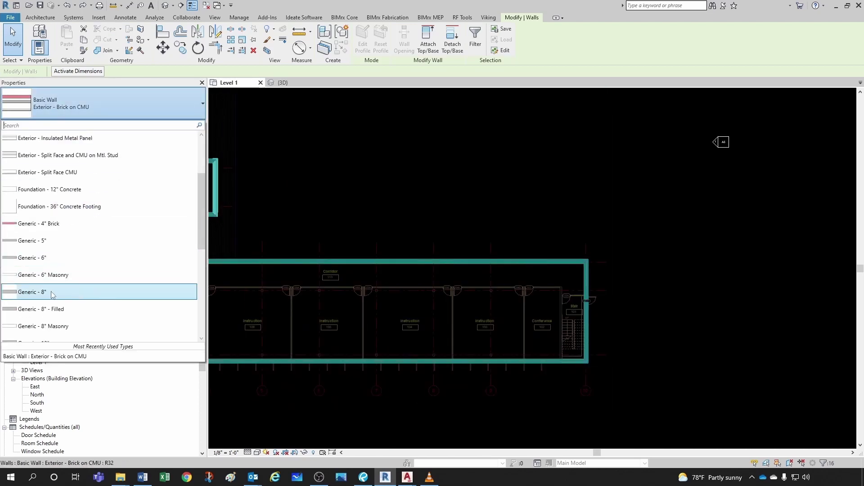
{"action": "scroll", "coordinate": [69, 318], "scroll_direction": "down", "scroll_amount": 1}
{"action": "left_click", "coordinate": [50, 305]}
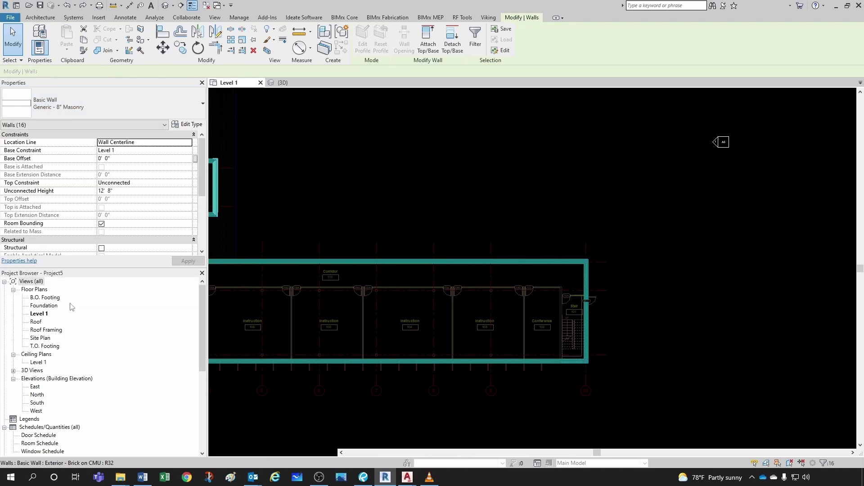
{"action": "key", "text": "Escape"}
{"action": "scroll", "coordinate": [504, 370], "scroll_direction": "up", "scroll_amount": 6}
{"action": "scroll", "coordinate": [516, 339], "scroll_direction": "down", "scroll_amount": 6}
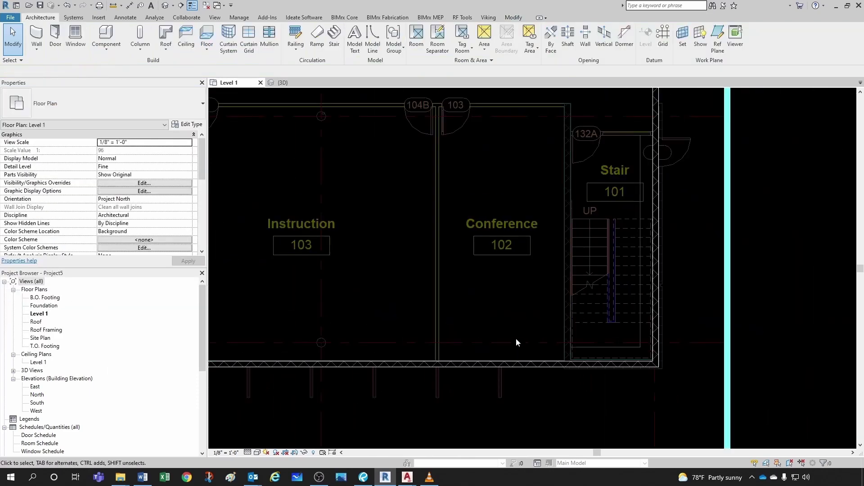